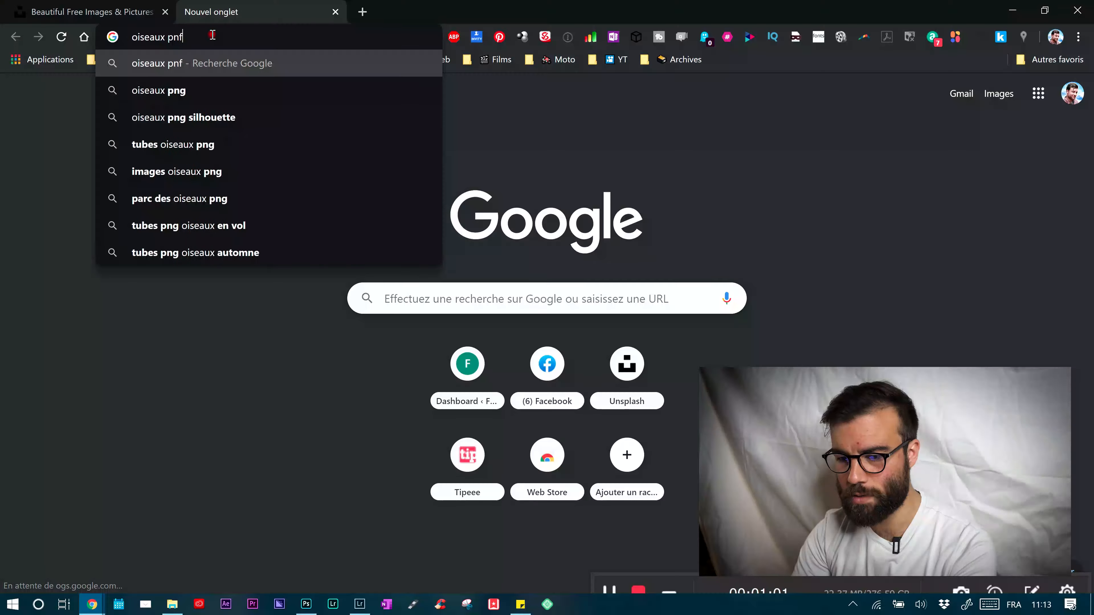
Search Google for "oiseaux png" and show the image results
key(BackSpace)
text(g)
key(Return)
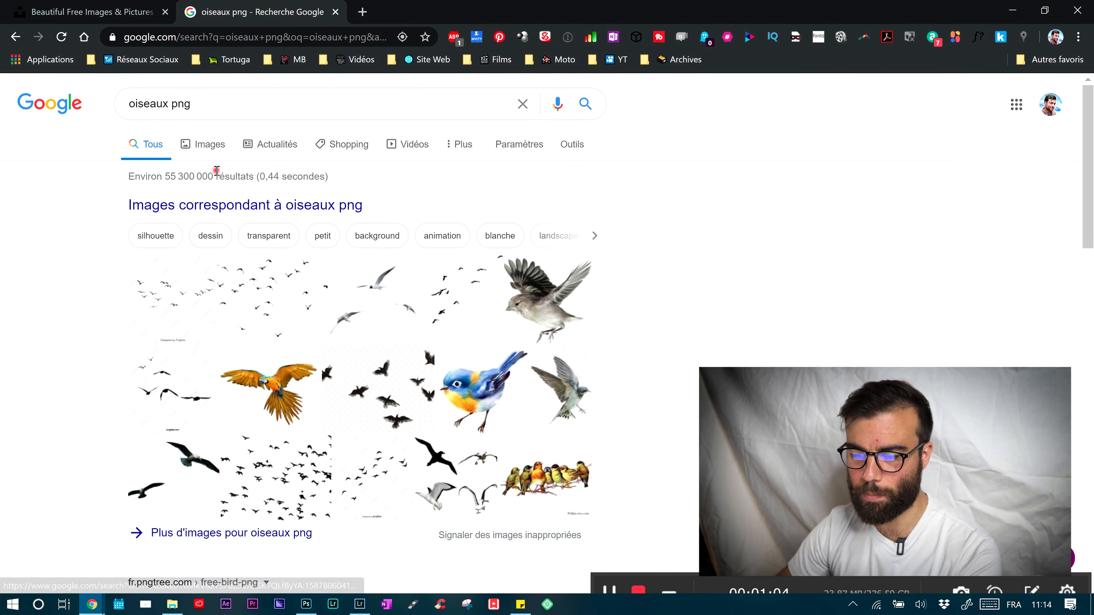
click(218, 144)
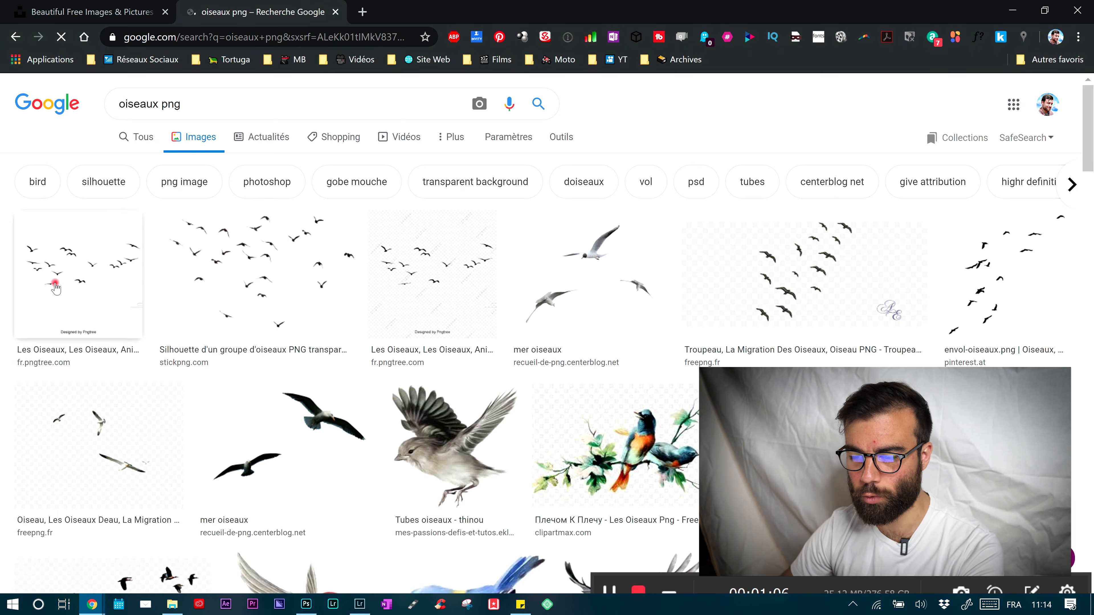
Preview the envol-oiseaux.png bird silhouettes from the image results and save the picture under the name Oiseaux
click(88, 261)
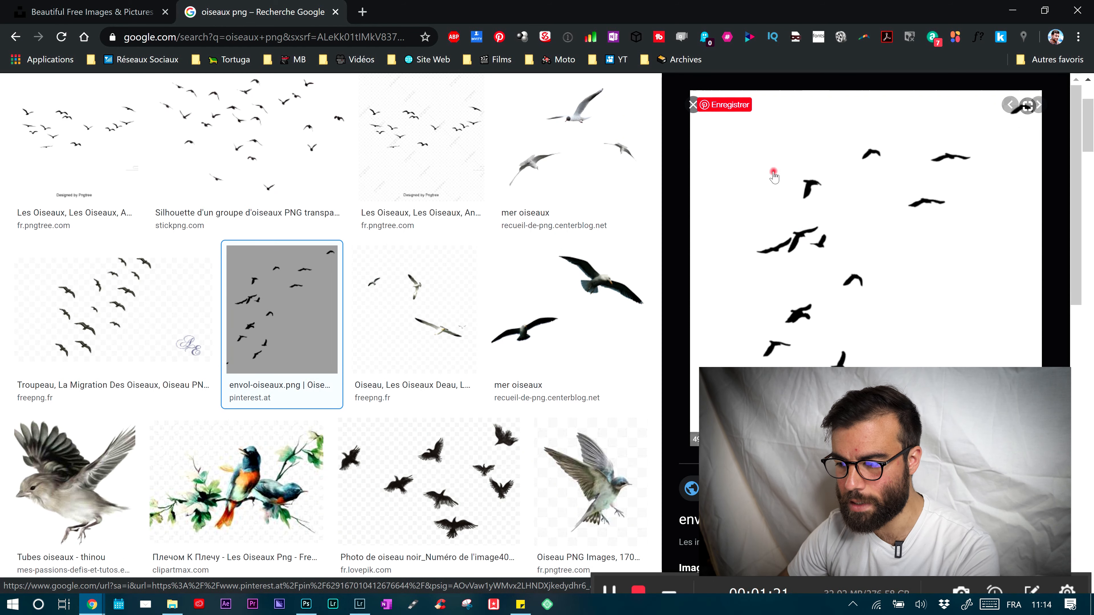
right_click(865, 272)
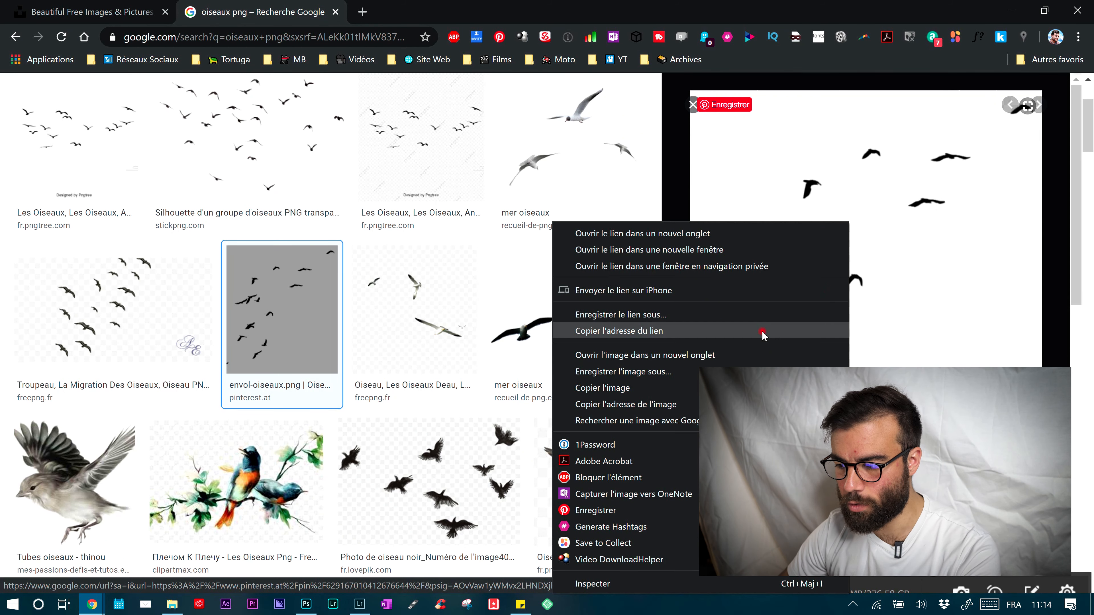
click(623, 371)
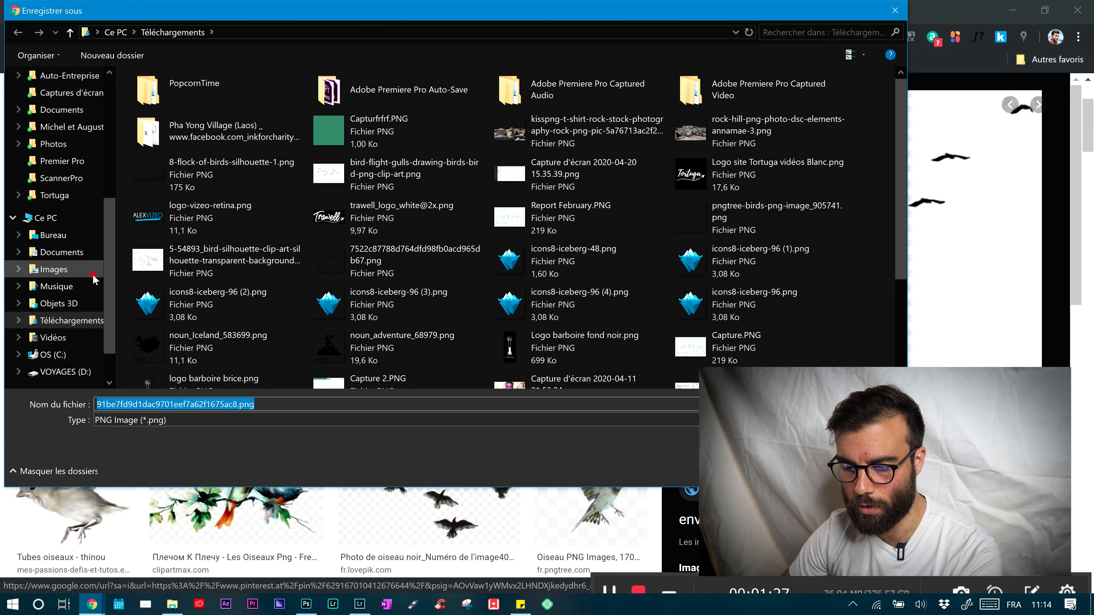
text(Oiseaux)
key(Return)
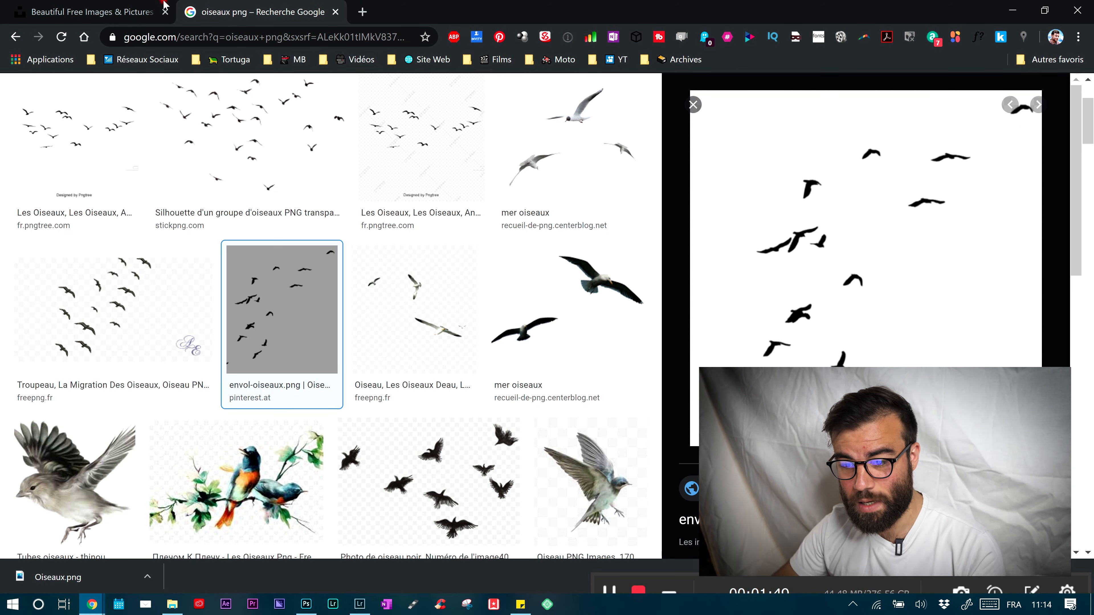
Preview the desert photo P1088335-Modifier-Modifier.JPG from the Israël & Jordanie Photos folder, then open it in Photoshop
click(306, 604)
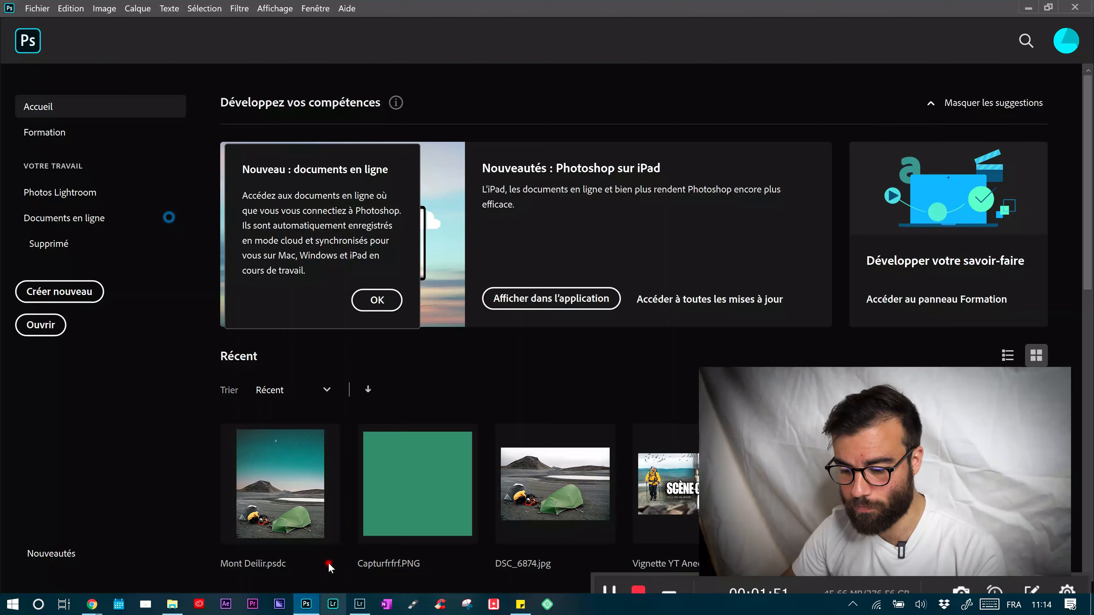
click(171, 604)
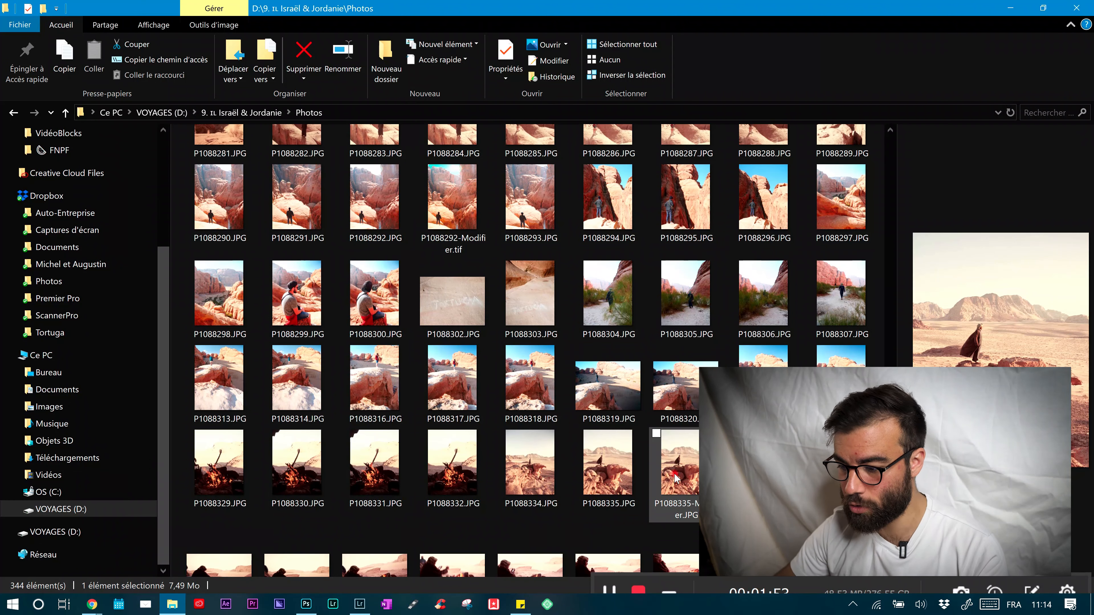
double_click(786, 288)
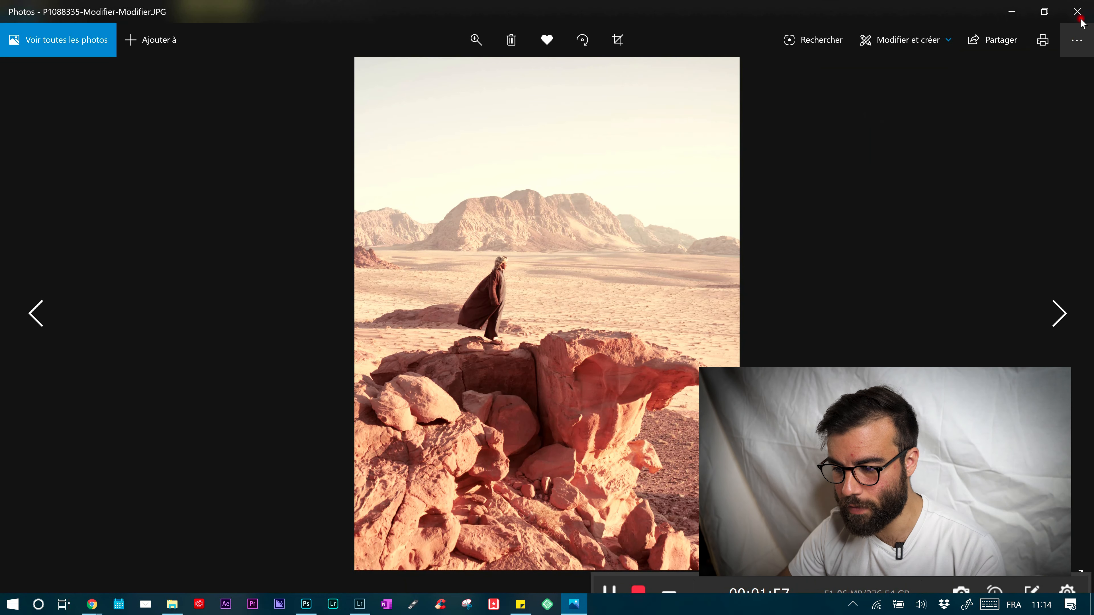
click(1079, 21)
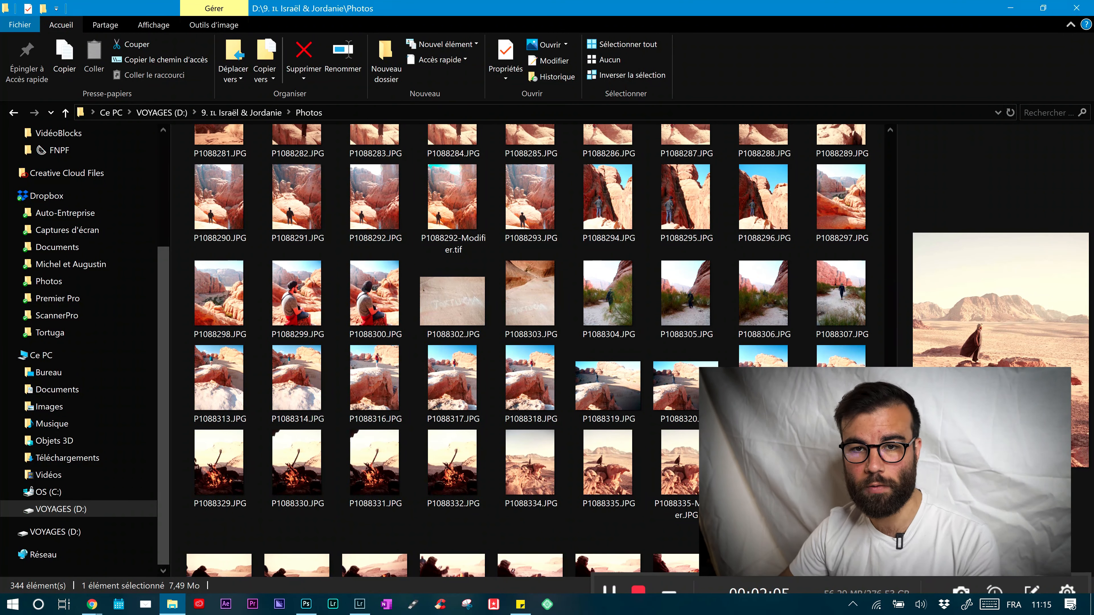
scroll(762, 379, down, 1)
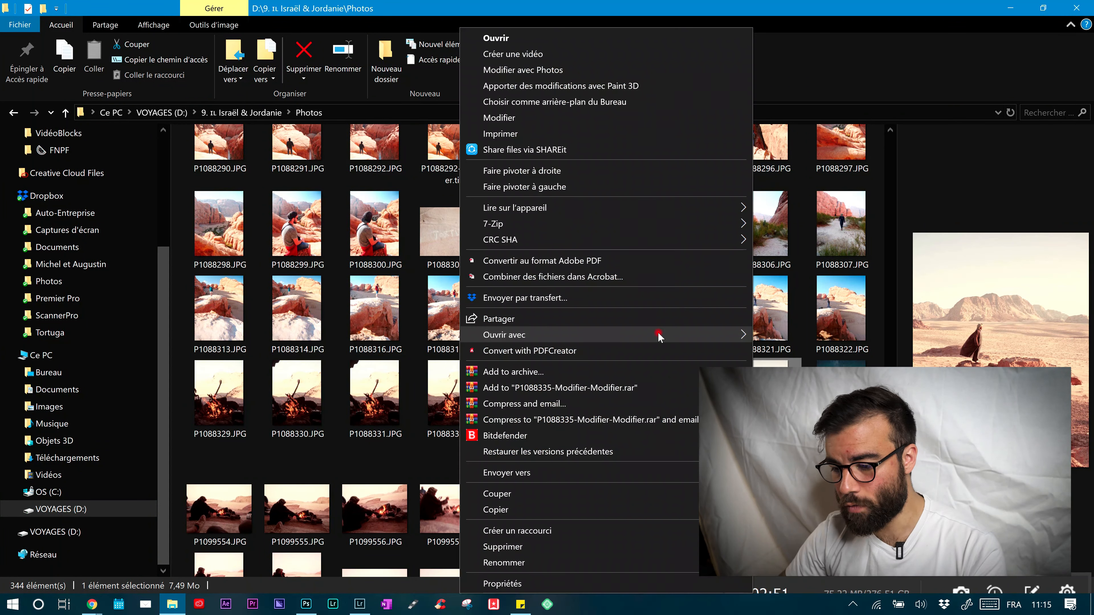
mouse_move(659, 337)
click(778, 355)
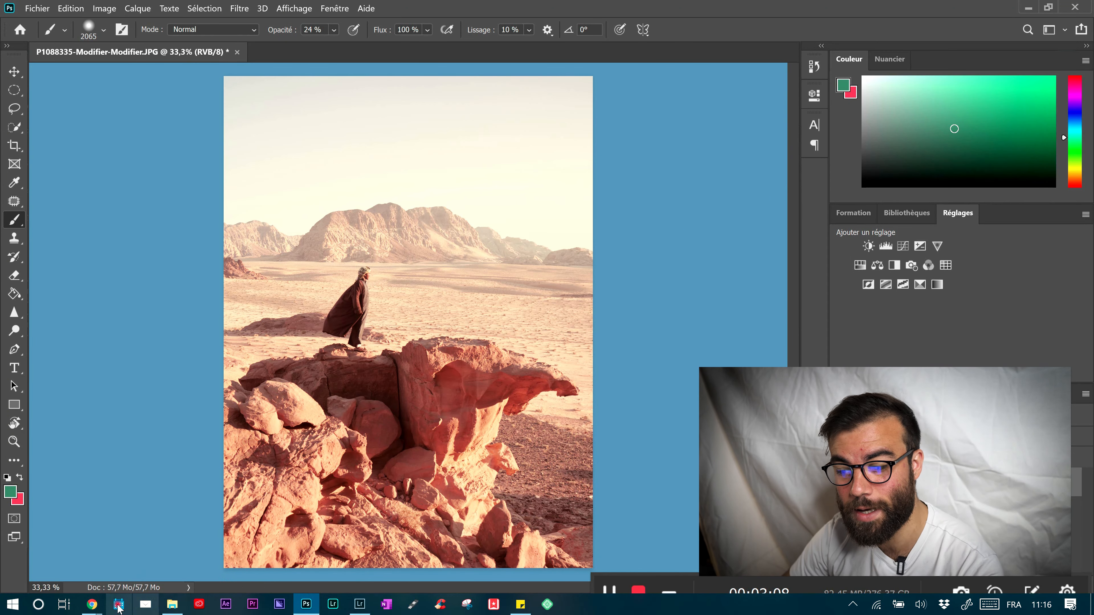
Switch back to Chrome and close the bird search page to return to Unsplash
mouse_move(103, 608)
click(82, 545)
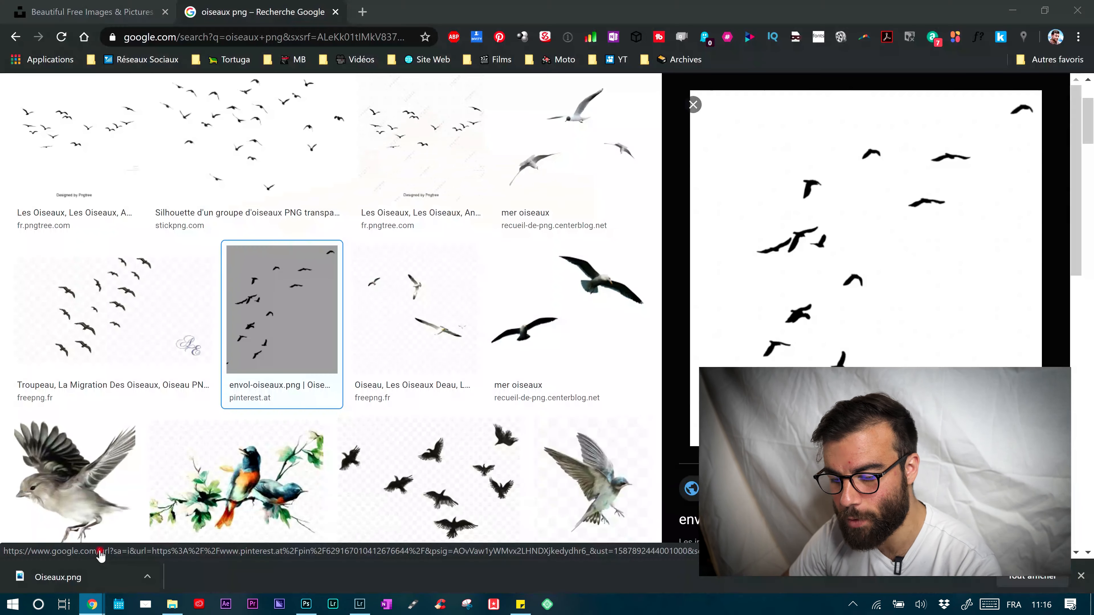
click(335, 12)
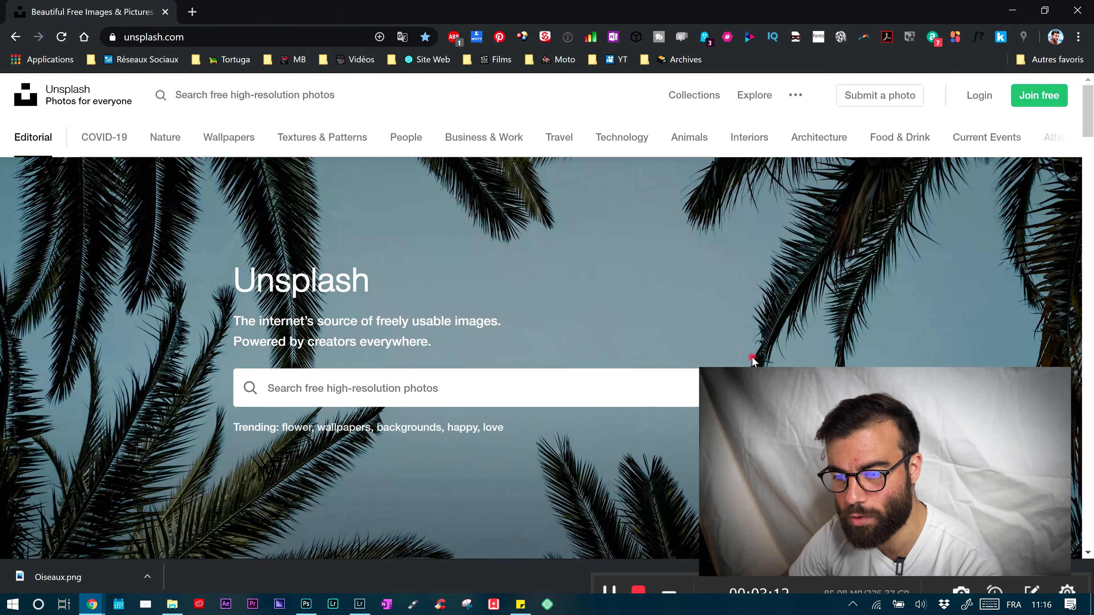
Search Unsplash for "stars"
click(199, 36)
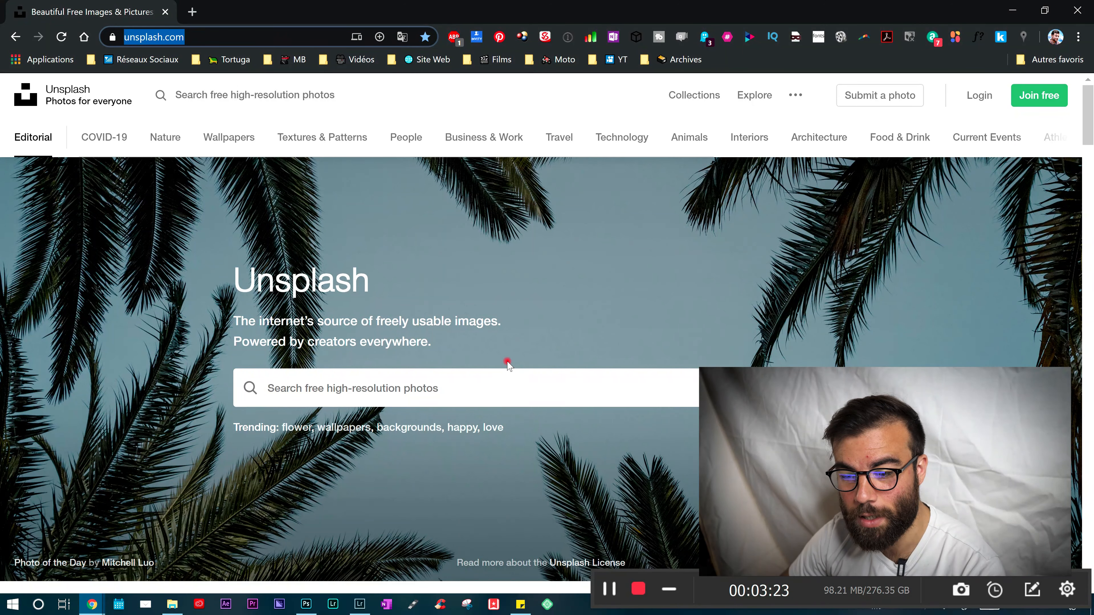
click(482, 378)
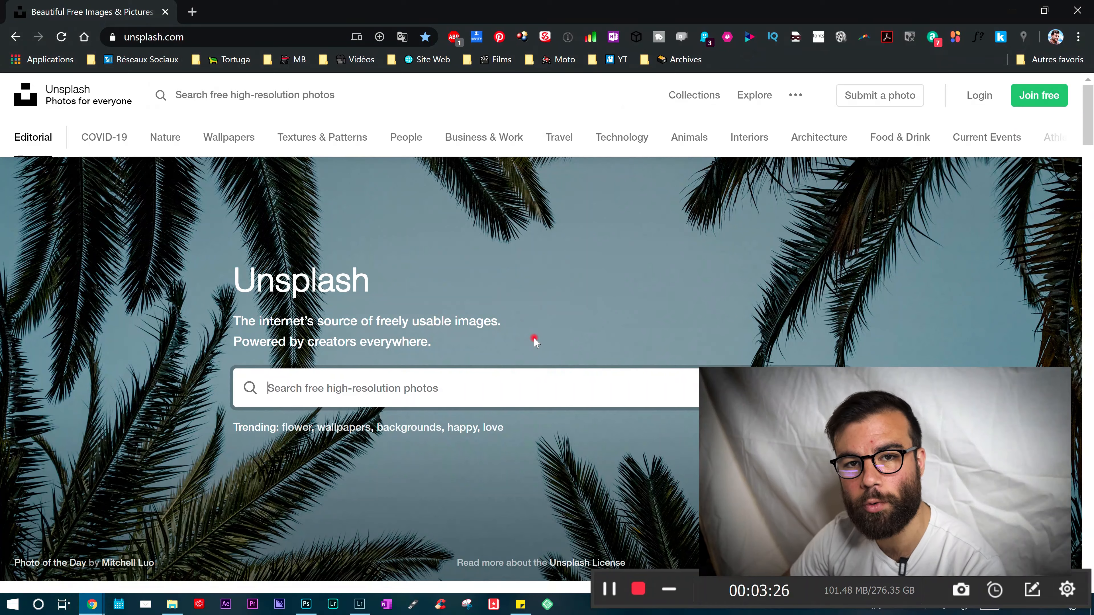
scroll(408, 382, down, 3)
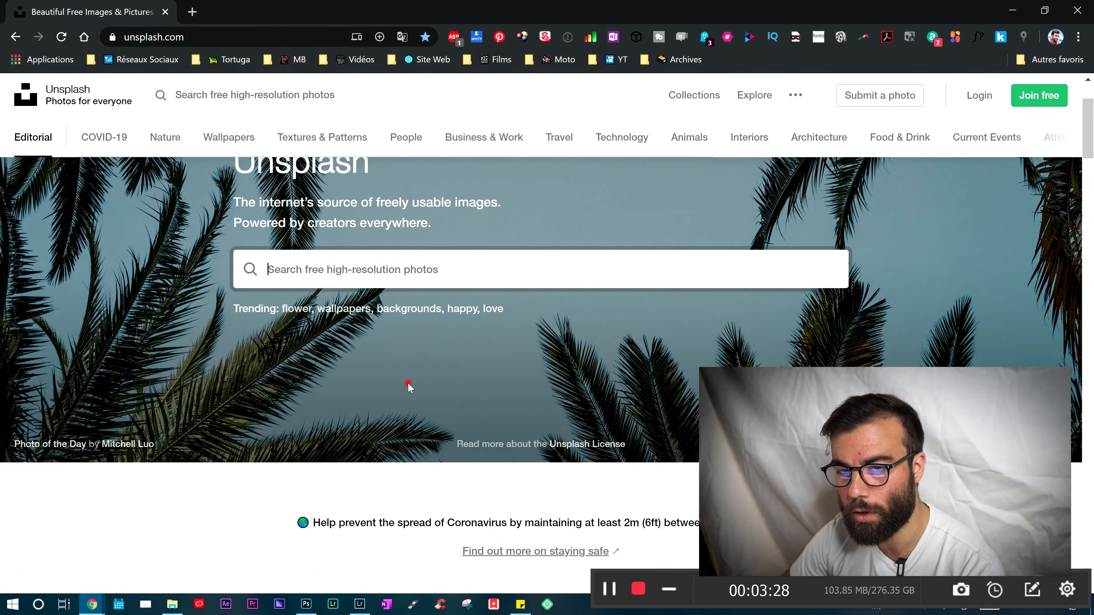
click(366, 276)
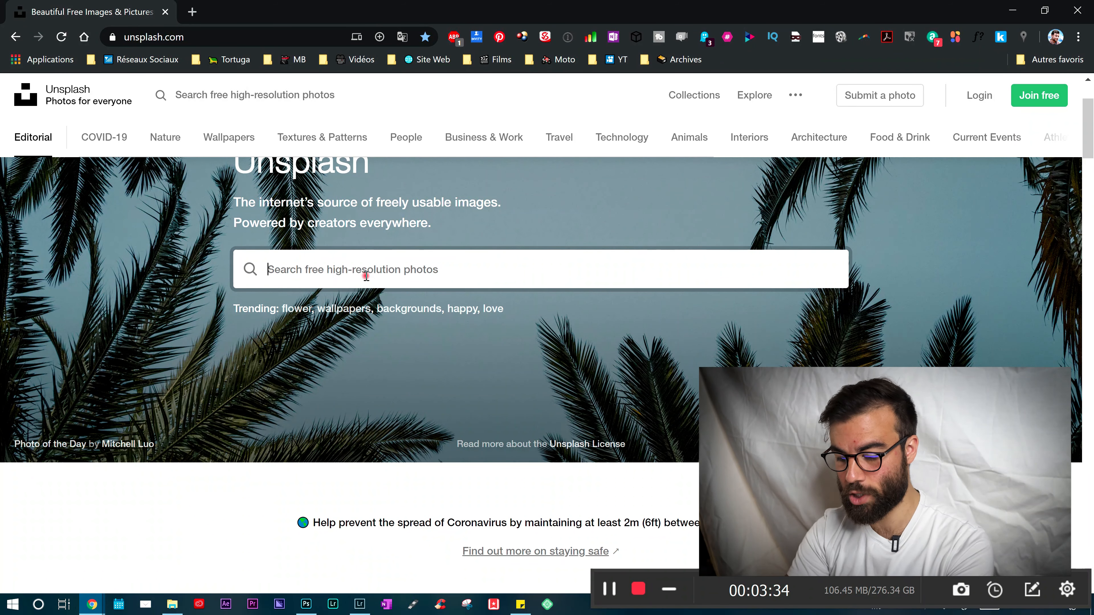
text(s)
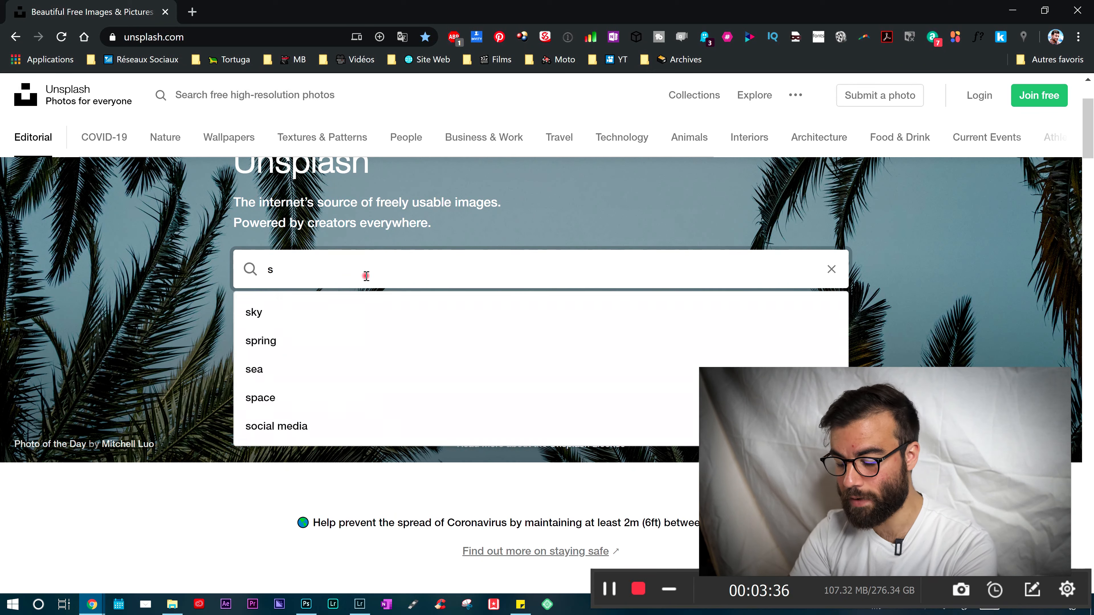
key(BackSpace)
text(starts)
key(BackSpace)
key(BackSpace)
text(s)
key(Return)
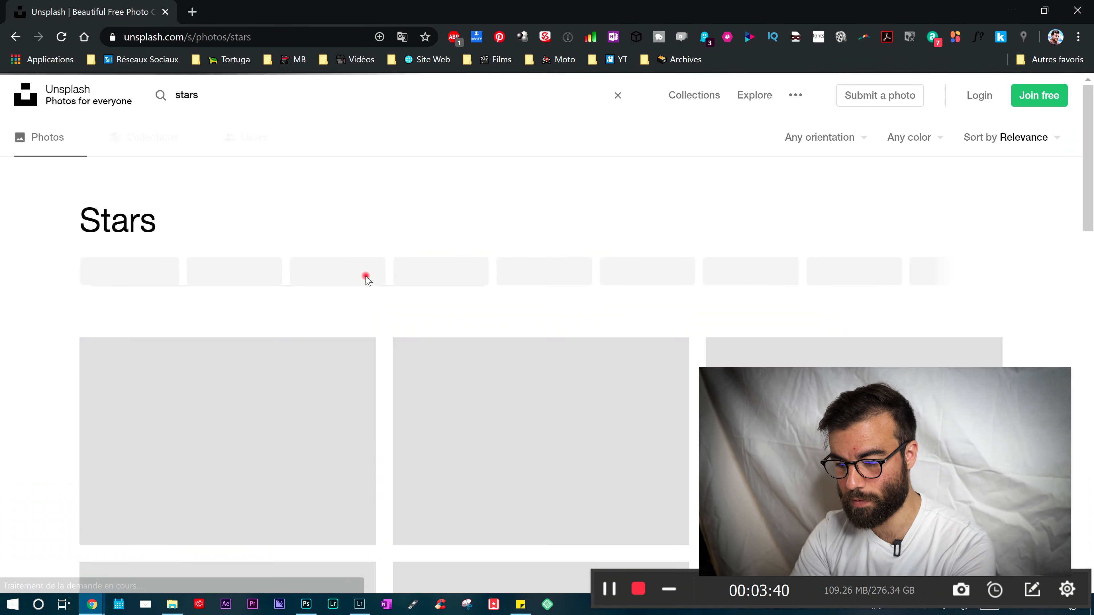
Look through the star photo results for a starry night sky suited to the desert scene
scroll(366, 280, down, 8)
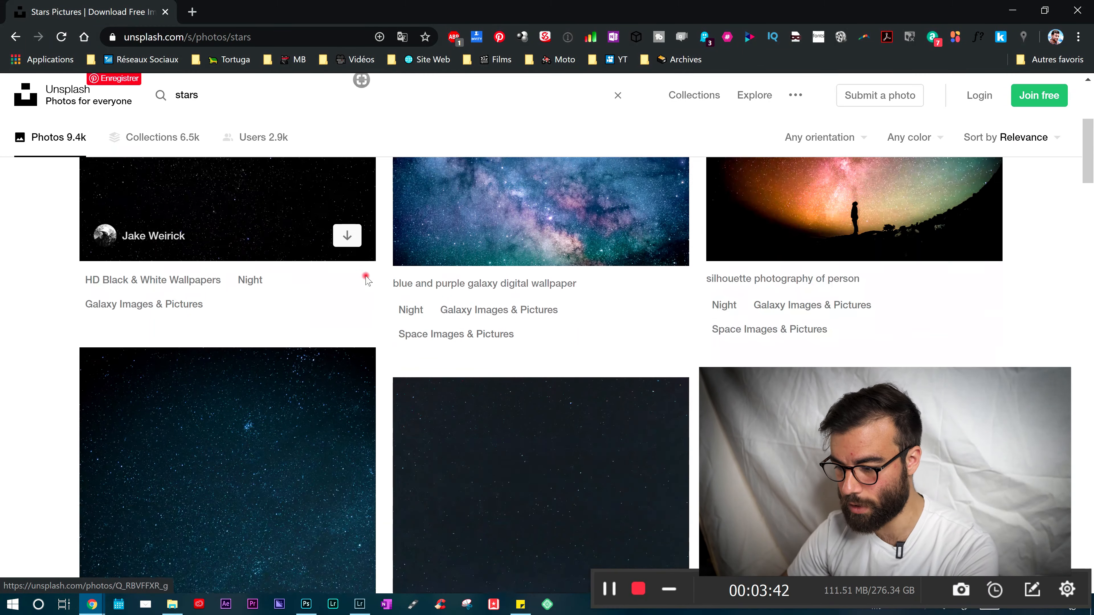
scroll(373, 288, down, 20)
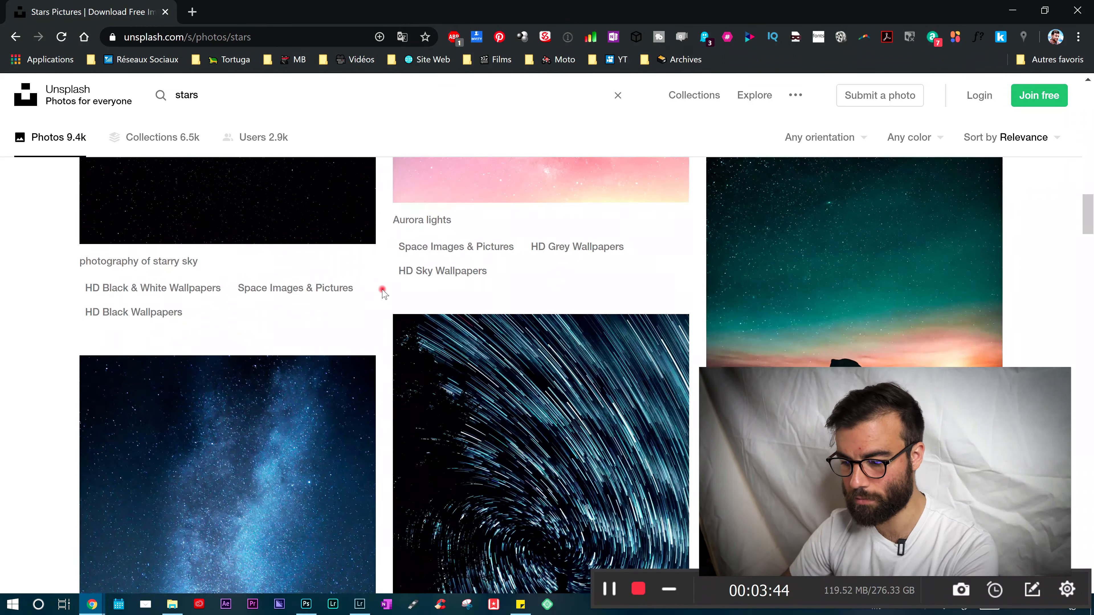
scroll(383, 292, down, 20)
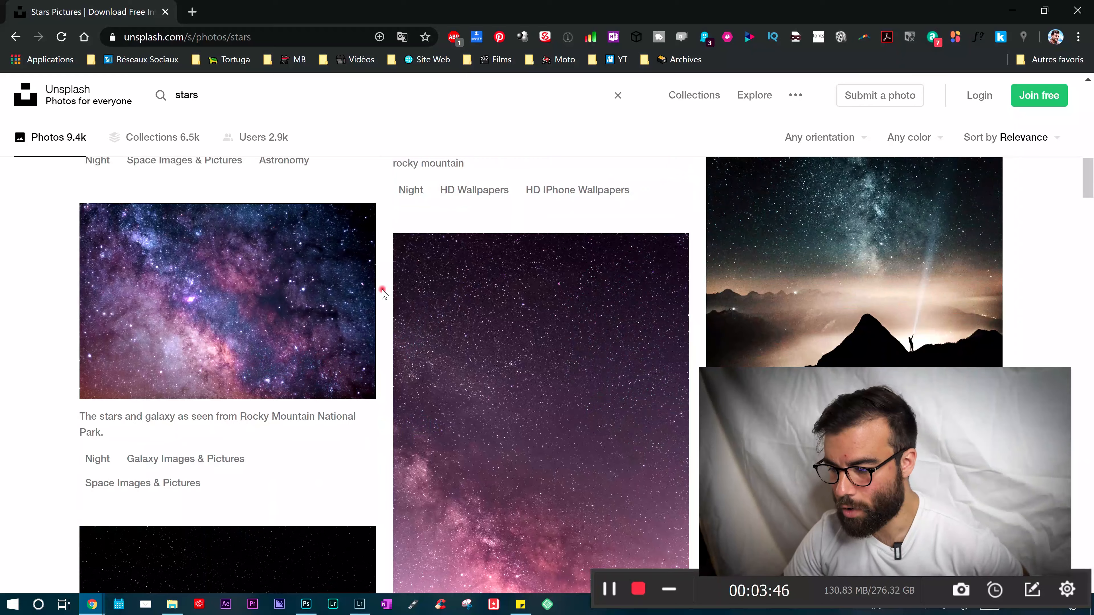
scroll(383, 293, up, 3)
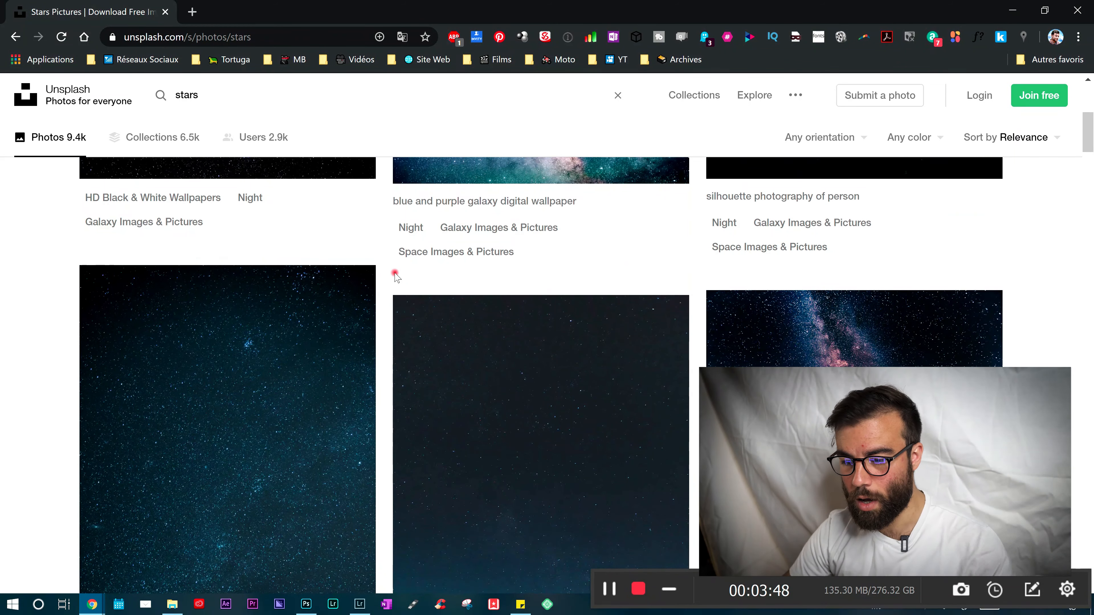
scroll(395, 276, up, 8)
scroll(390, 386, down, 3)
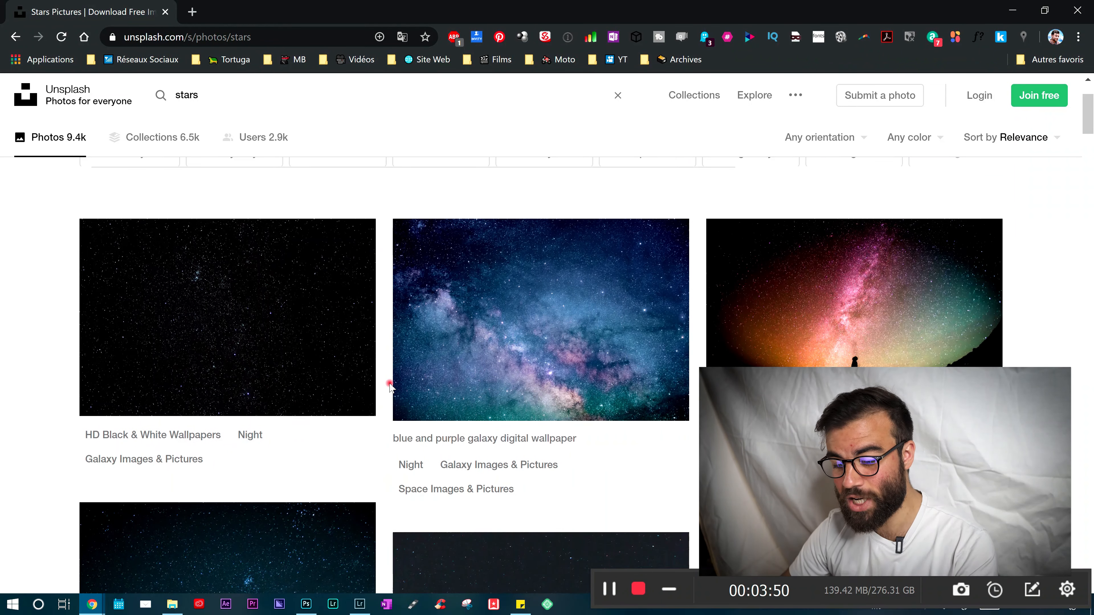
scroll(390, 387, down, 10)
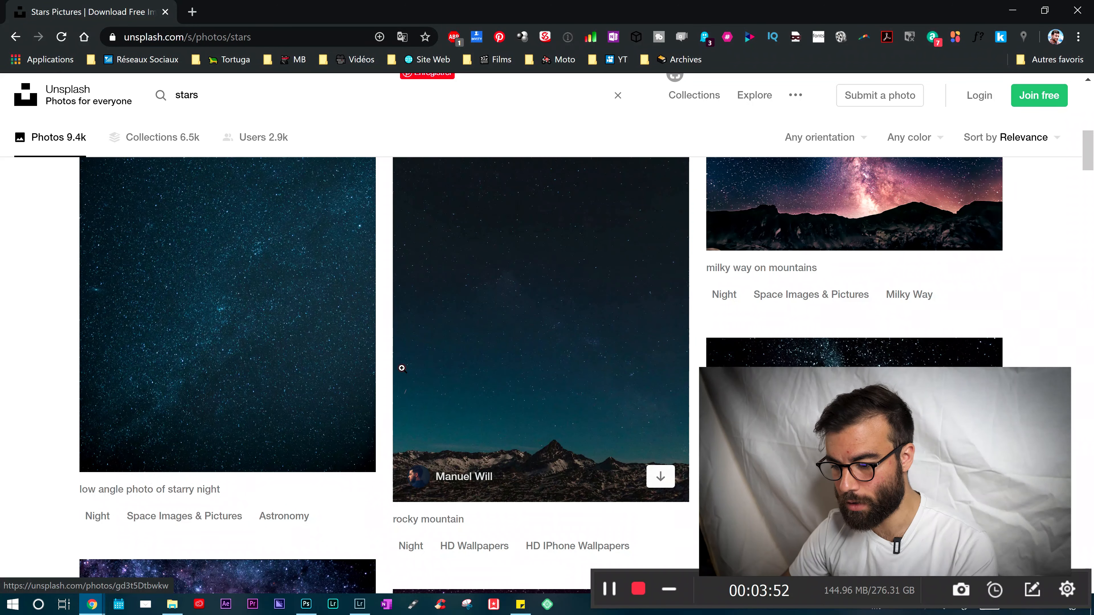
scroll(405, 362, up, 3)
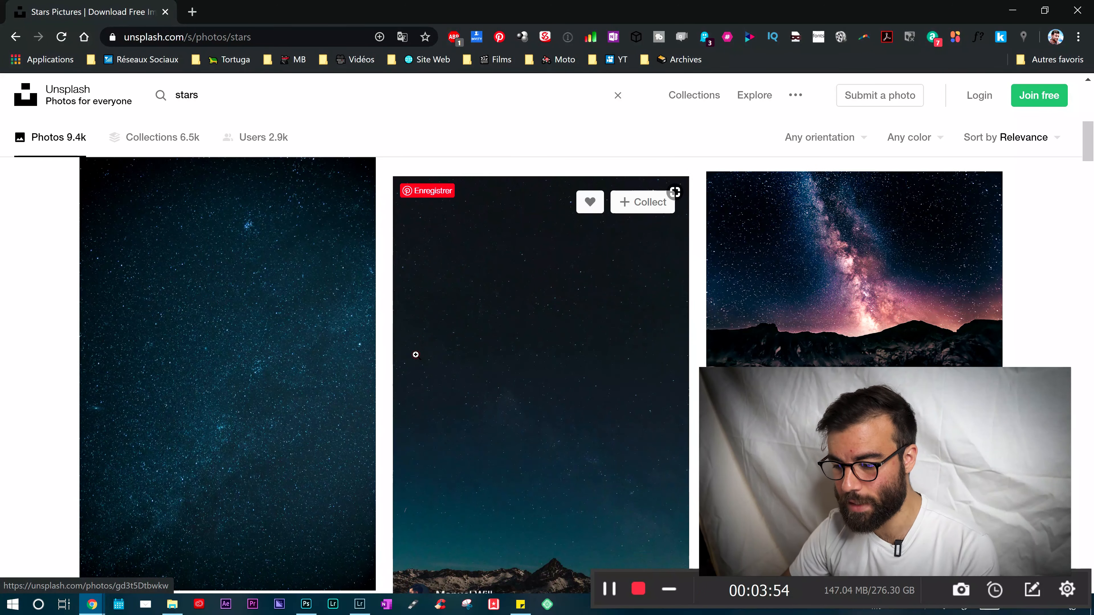
Check the desert photo in Photoshop and select its starry-sky version in the Lightroom library for reference
click(306, 605)
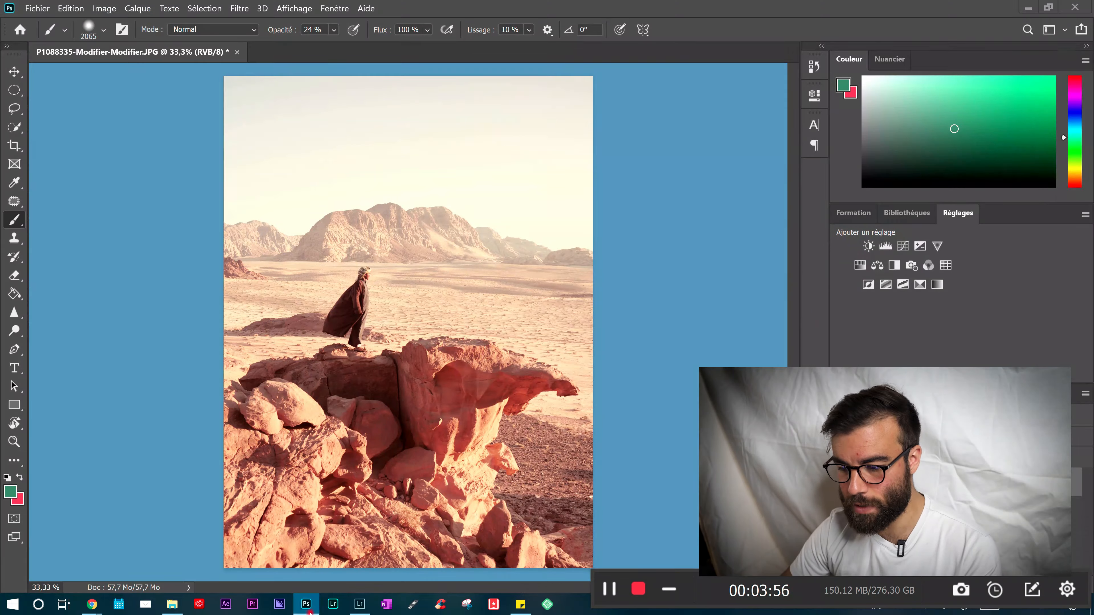
click(307, 604)
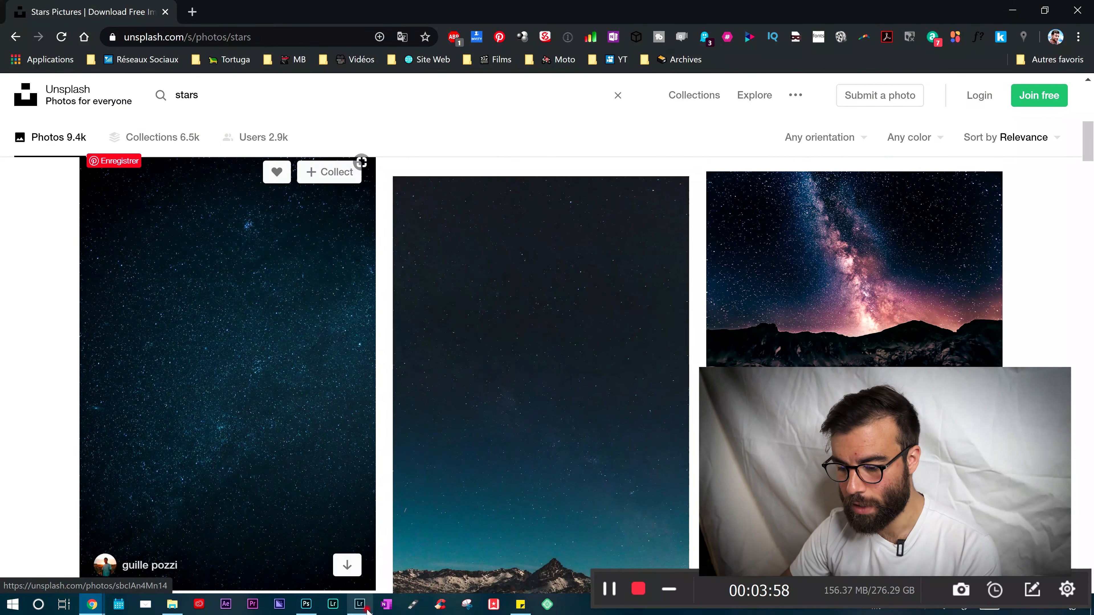
click(365, 607)
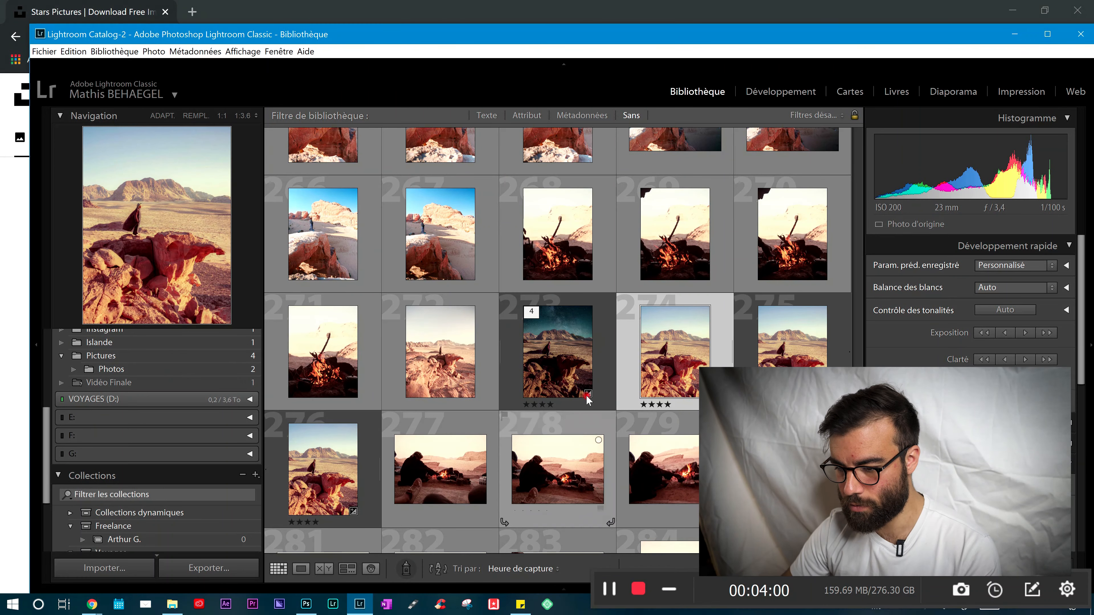
click(584, 351)
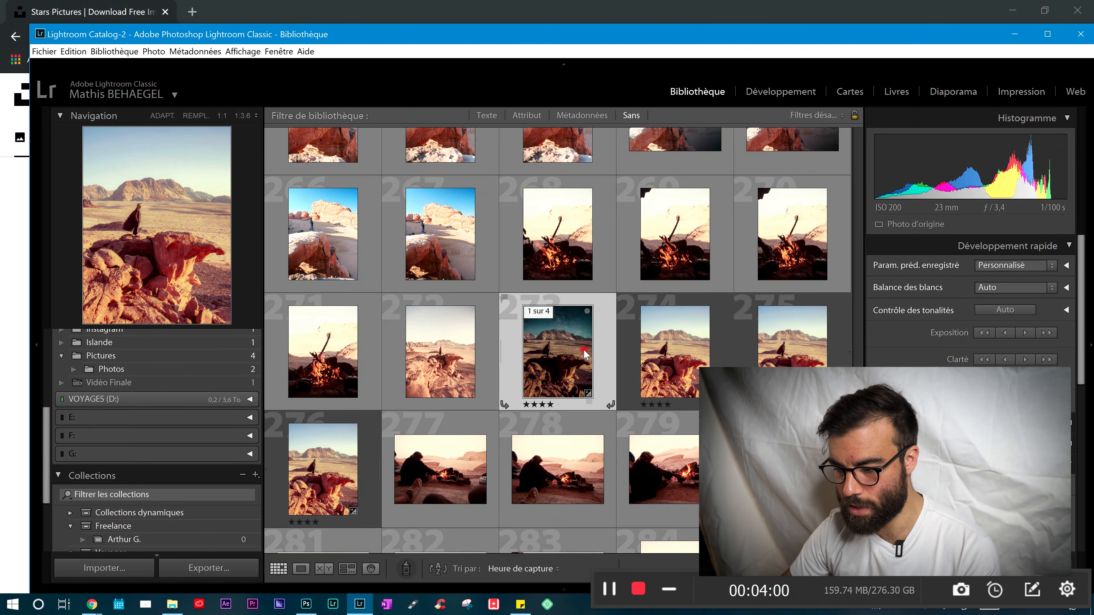
click(620, 338)
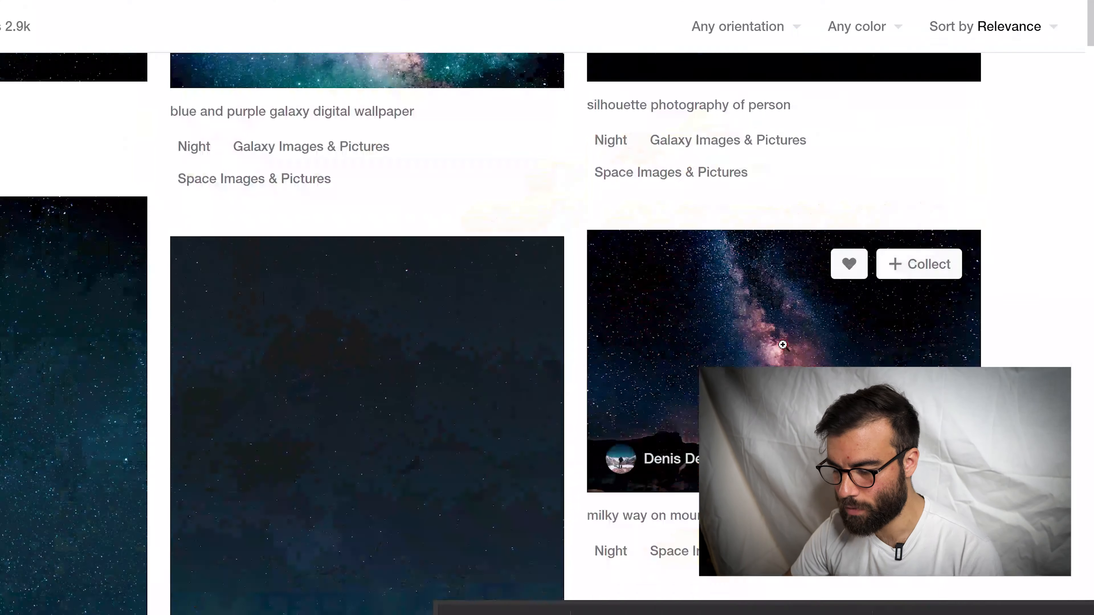
Download the Unsplash photo of a person's silhouette on a mountain top pointing a flashlight at the starry sky
scroll(777, 341, down, 5)
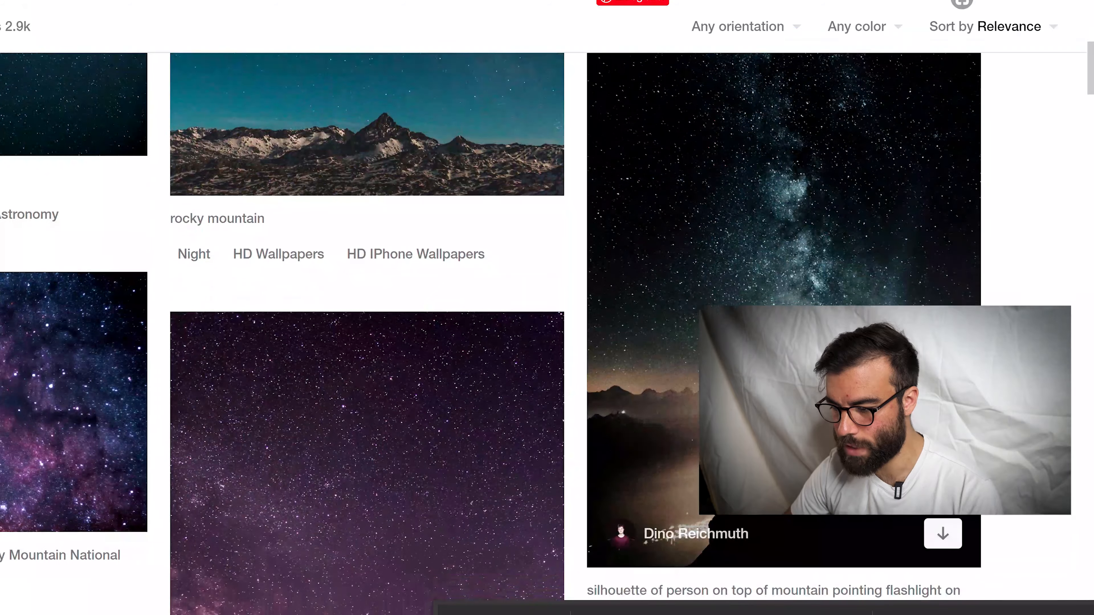
scroll(832, 176, up, 1)
scroll(931, 319, down, 2)
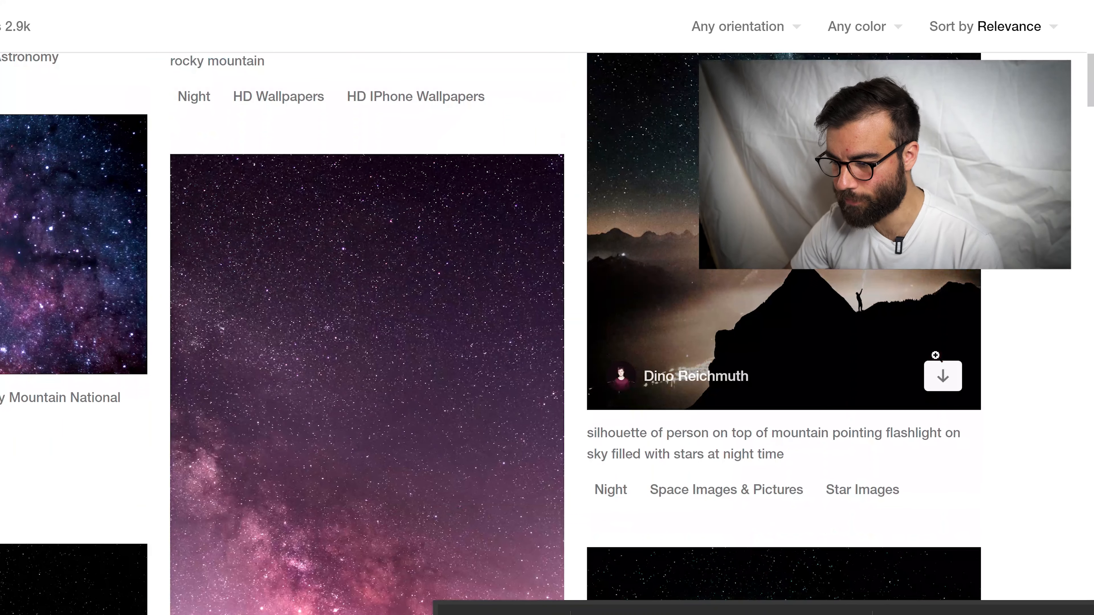
click(941, 374)
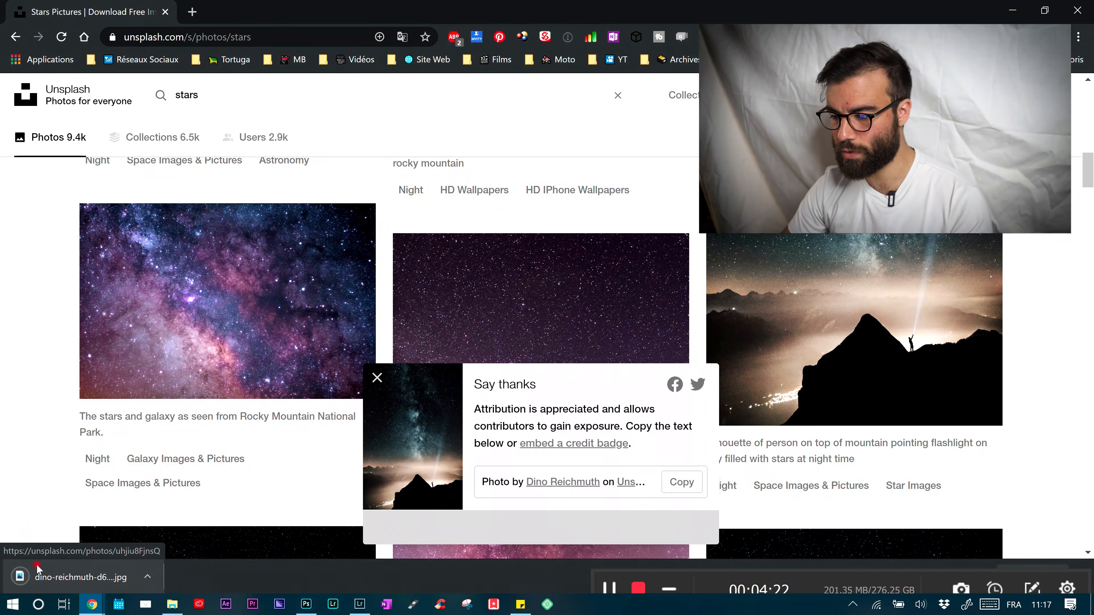
Place the downloaded starry-sky photo into the desert document in Photoshop and adjust its placement over the image
drag(104, 579, 394, 390)
drag(482, 323, 464, 227)
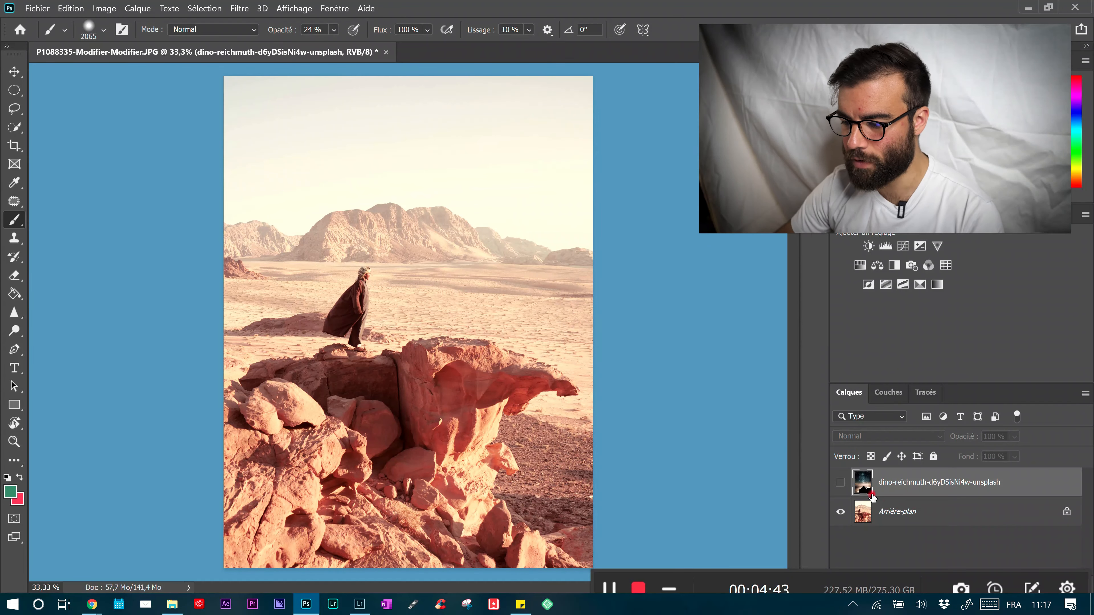
Unlock the desert background layer, stack the starry-sky layer beneath it, and make the desert layer active
drag(871, 494, 880, 522)
click(1077, 483)
click(1028, 452)
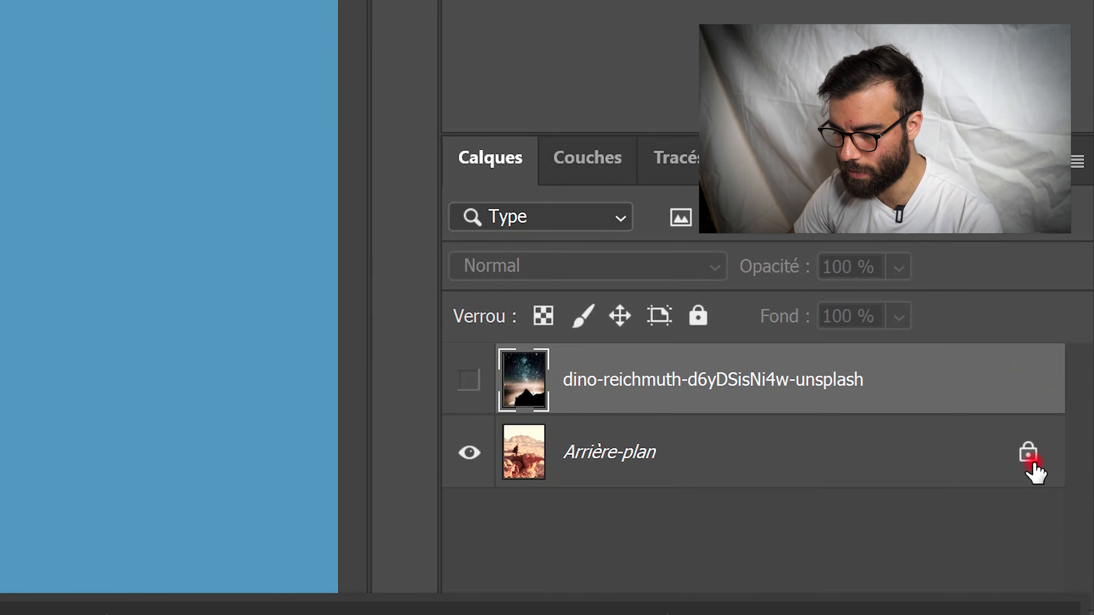
drag(520, 390, 552, 481)
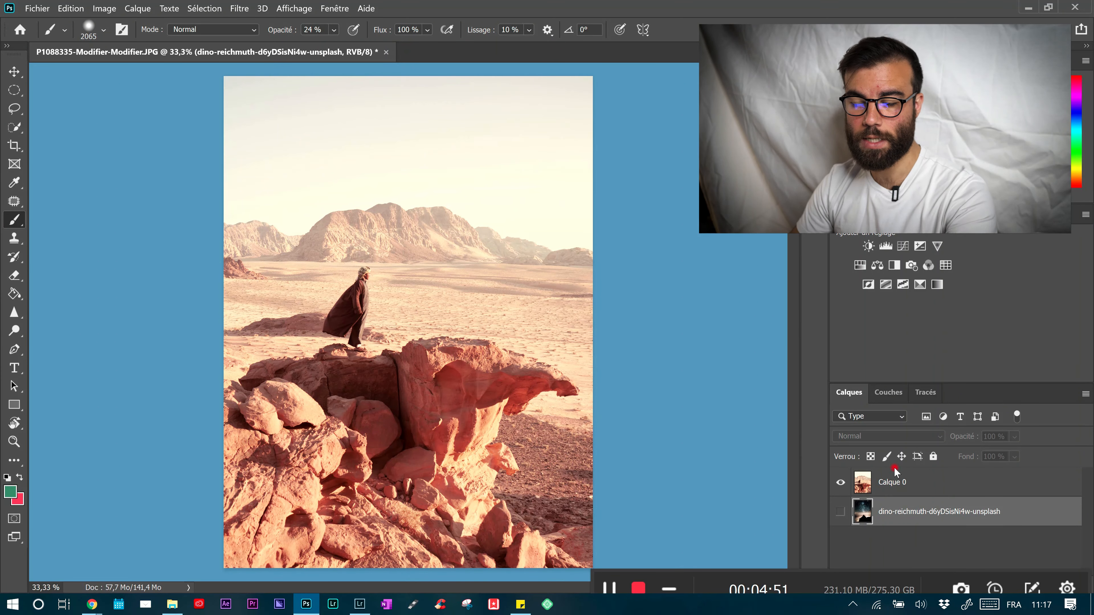
click(883, 486)
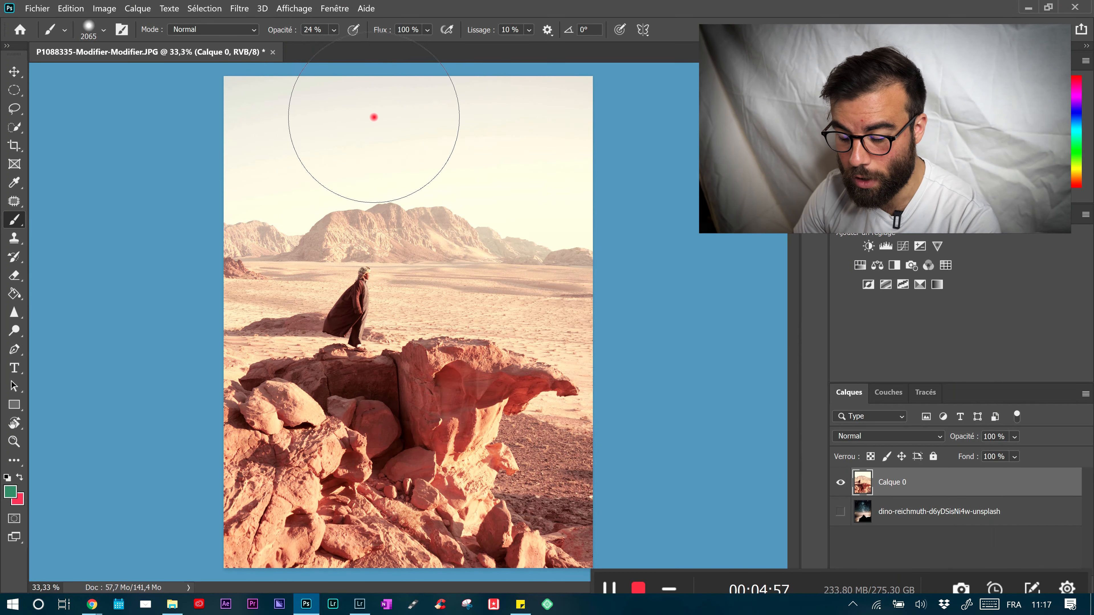
Try erasing a patch of the pale sky on the desert layer, and undo the stroke
key(e)
drag(394, 149, 465, 146)
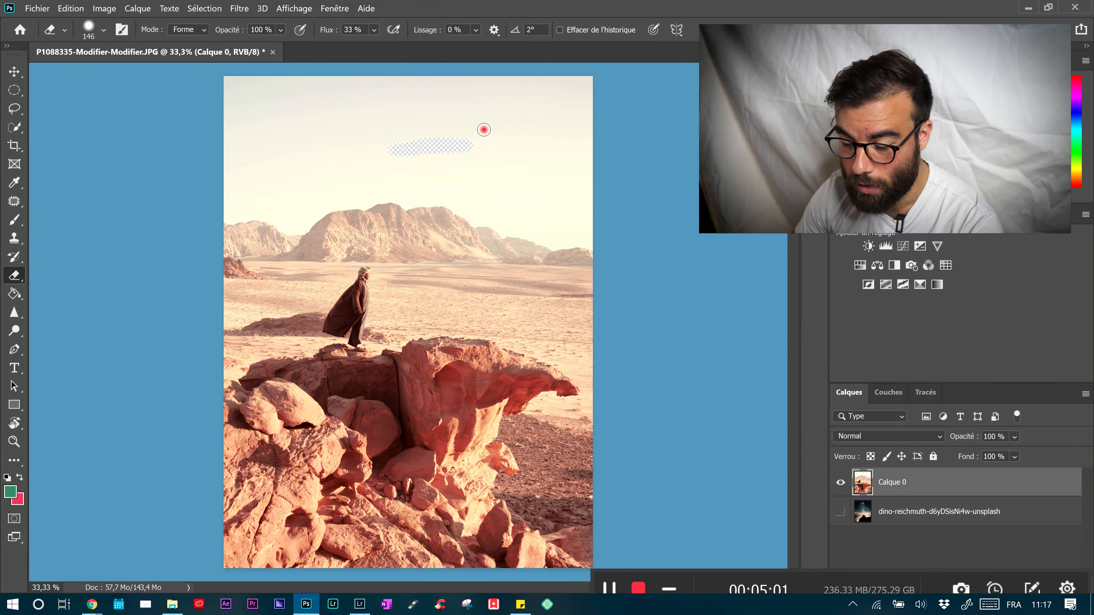
key(ctrl+z)
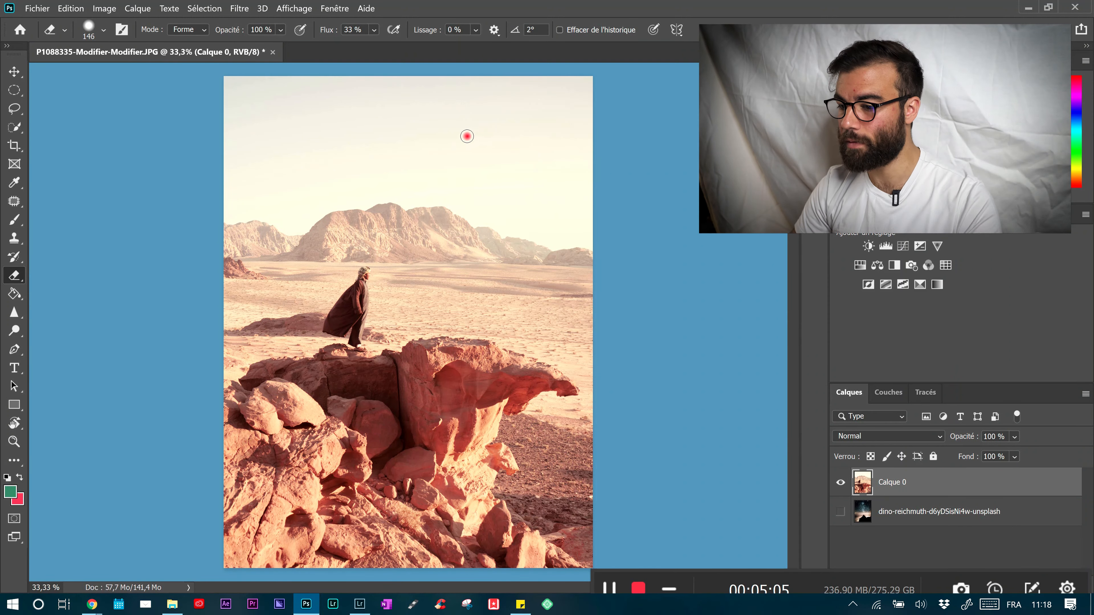
Start a Pen tool path just outside the photo's left edge and curve it over the first small mountain crest
scroll(233, 213, up, 5)
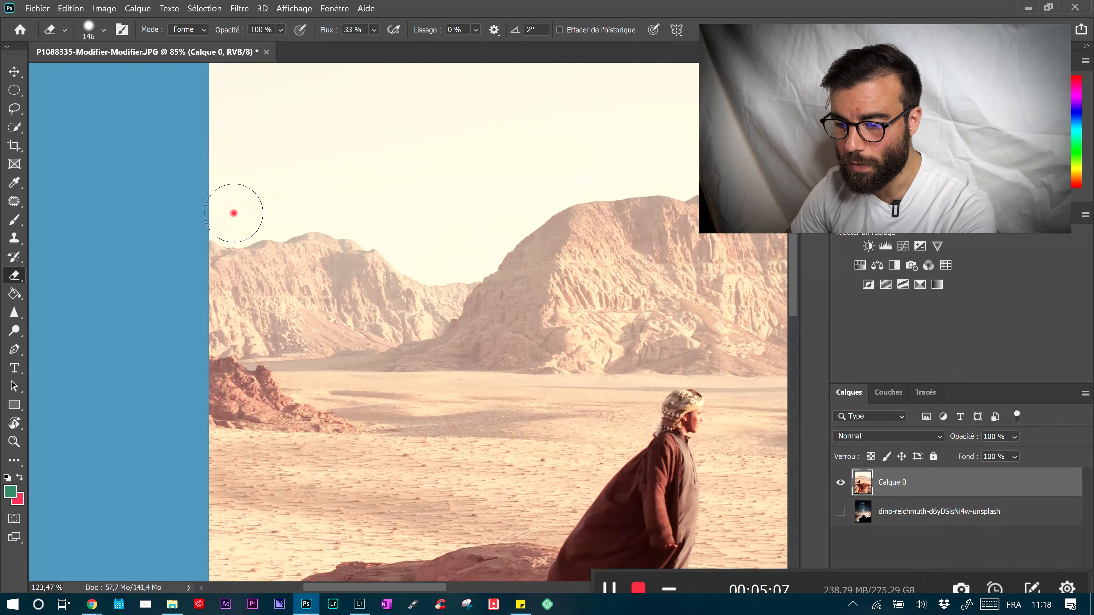
scroll(234, 213, up, 2)
key(p)
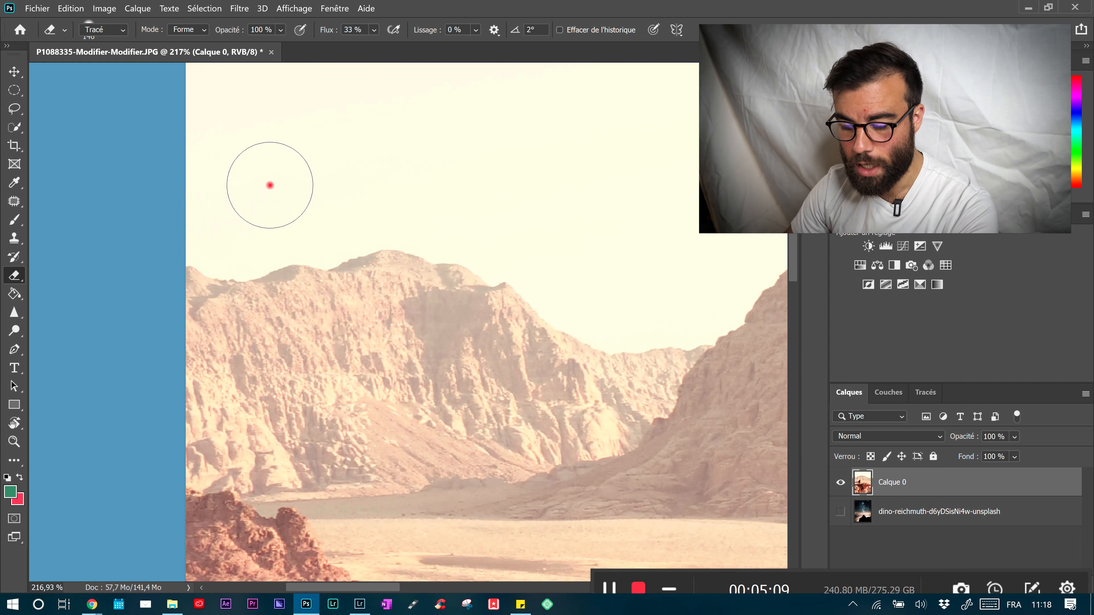
scroll(171, 233, up, 2)
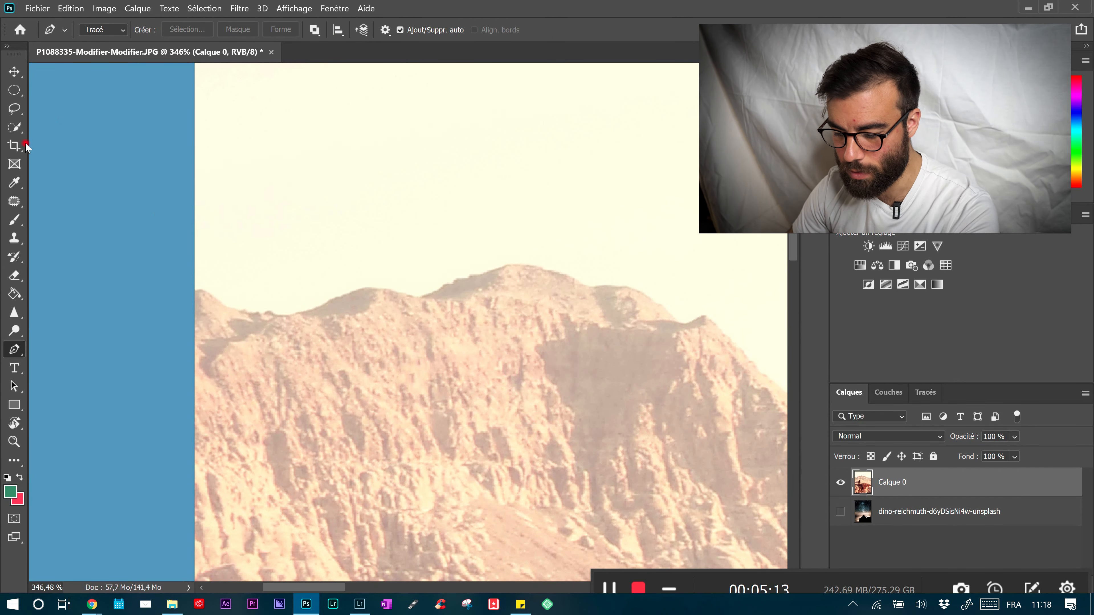
click(185, 295)
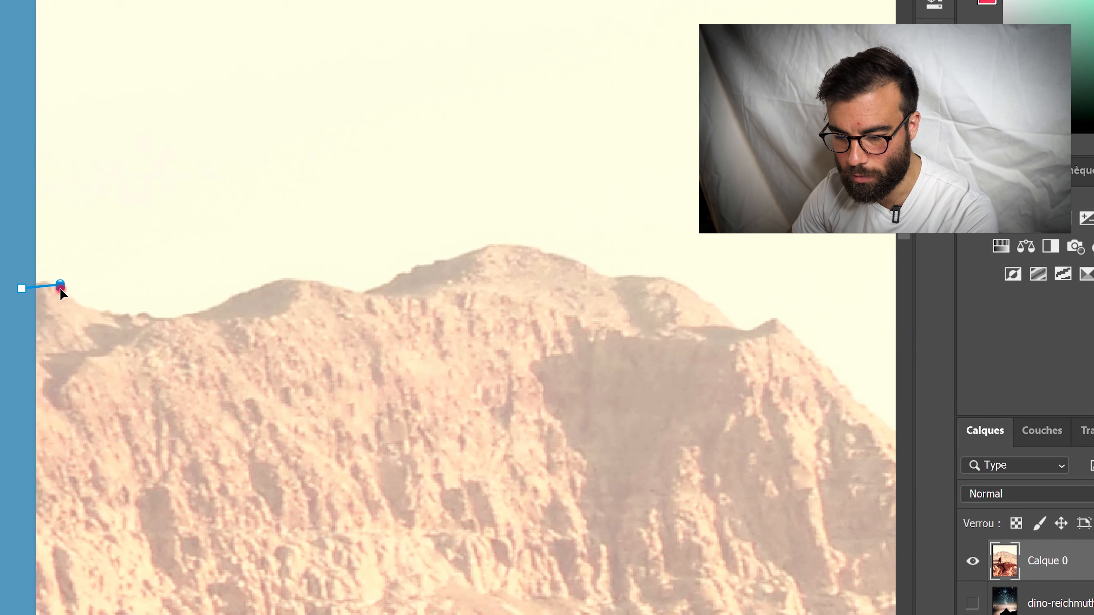
drag(60, 288, 126, 288)
scroll(110, 284, up, 5)
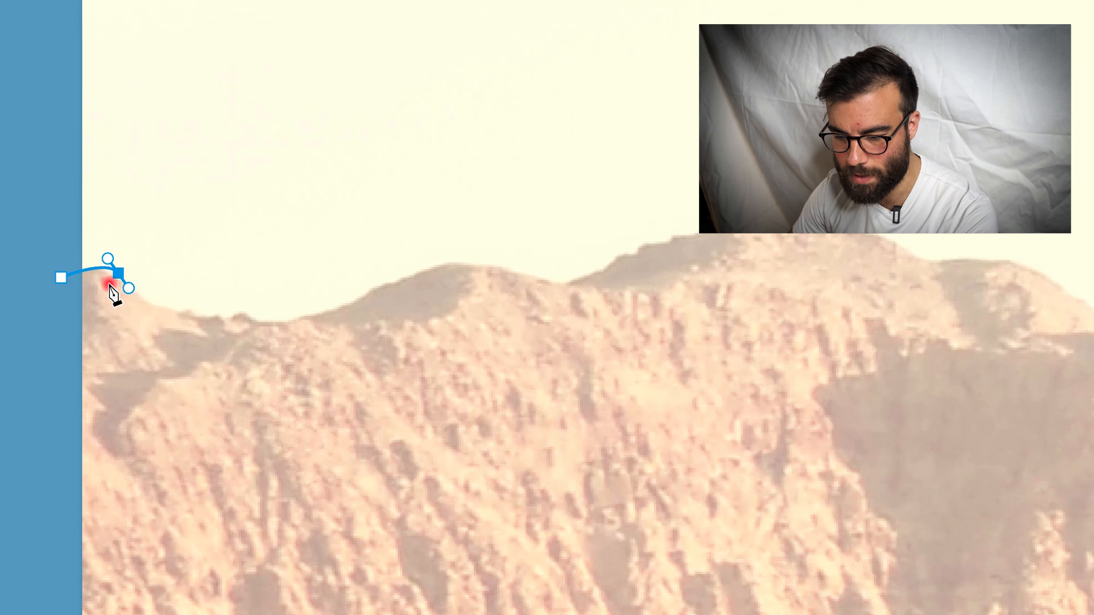
key(Escape)
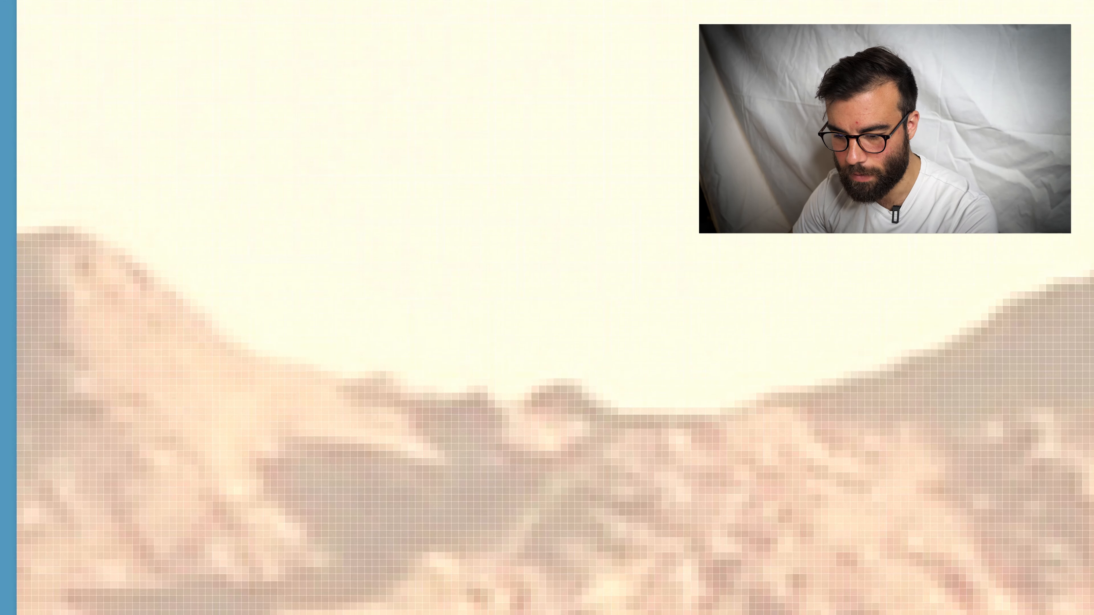
drag(148, 271, 242, 352)
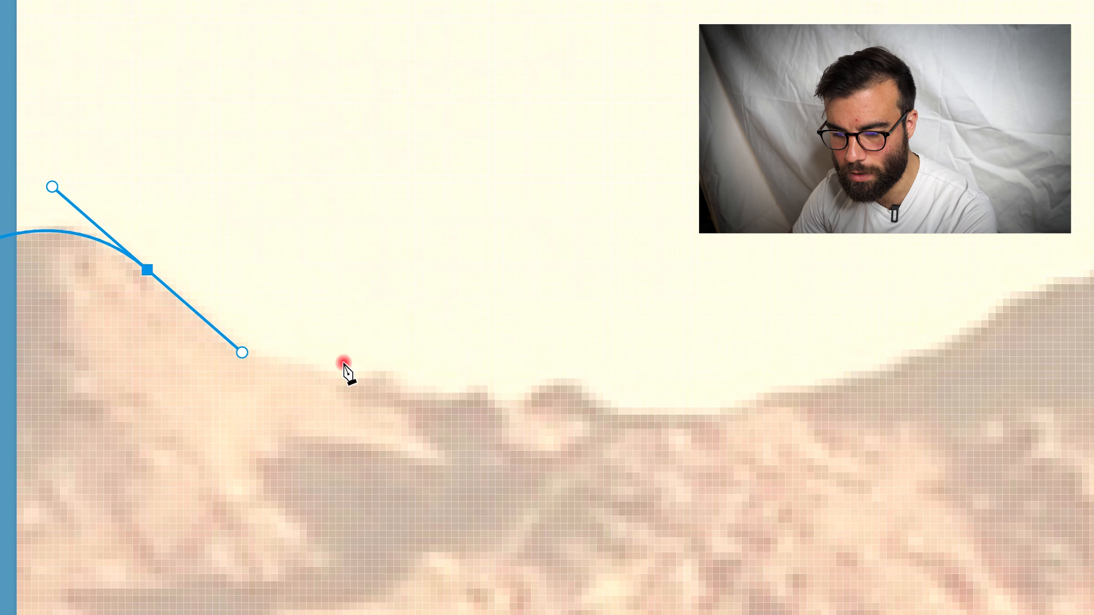
Try several anchor placements beyond the first curved point of the path, and undo each one
drag(532, 391, 582, 346)
key(ctrl+z)
click(726, 151)
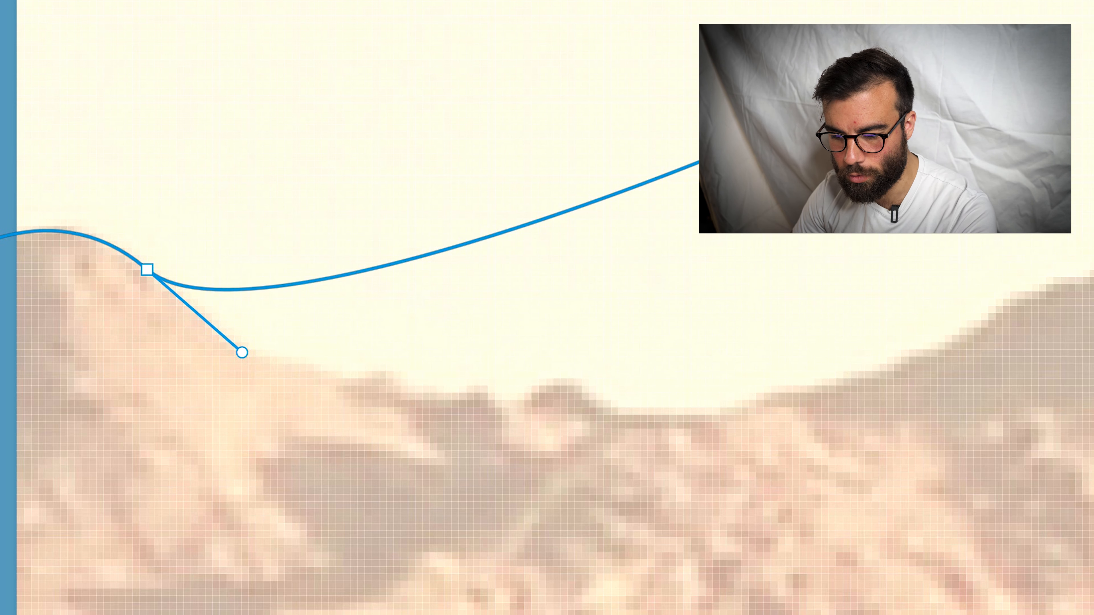
key(ctrl+z)
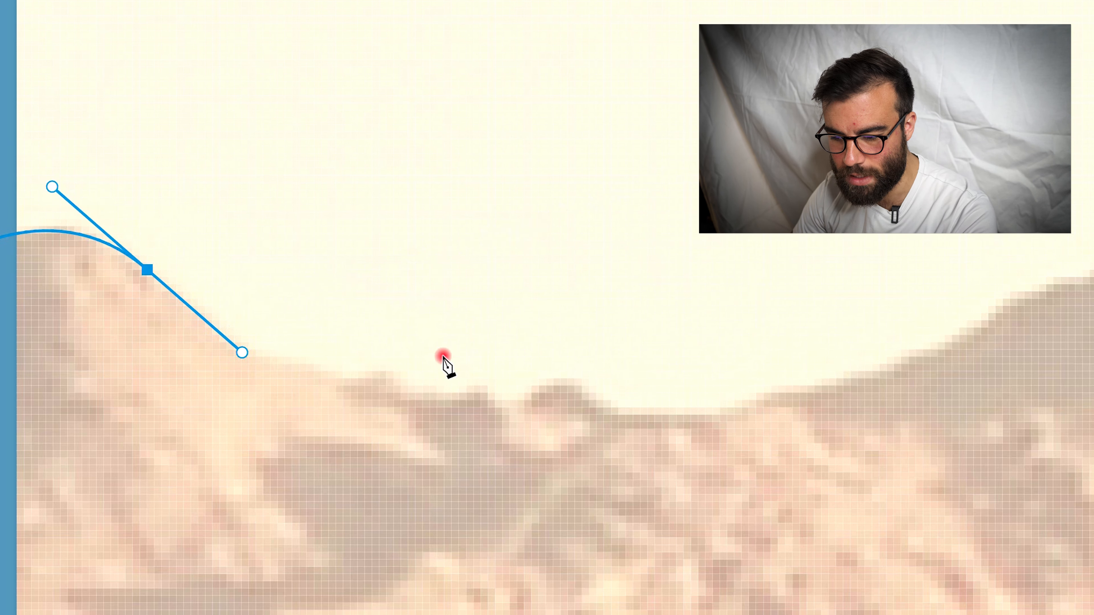
drag(328, 537, 339, 538)
click(552, 391)
click(754, 254)
key(ctrl+z)
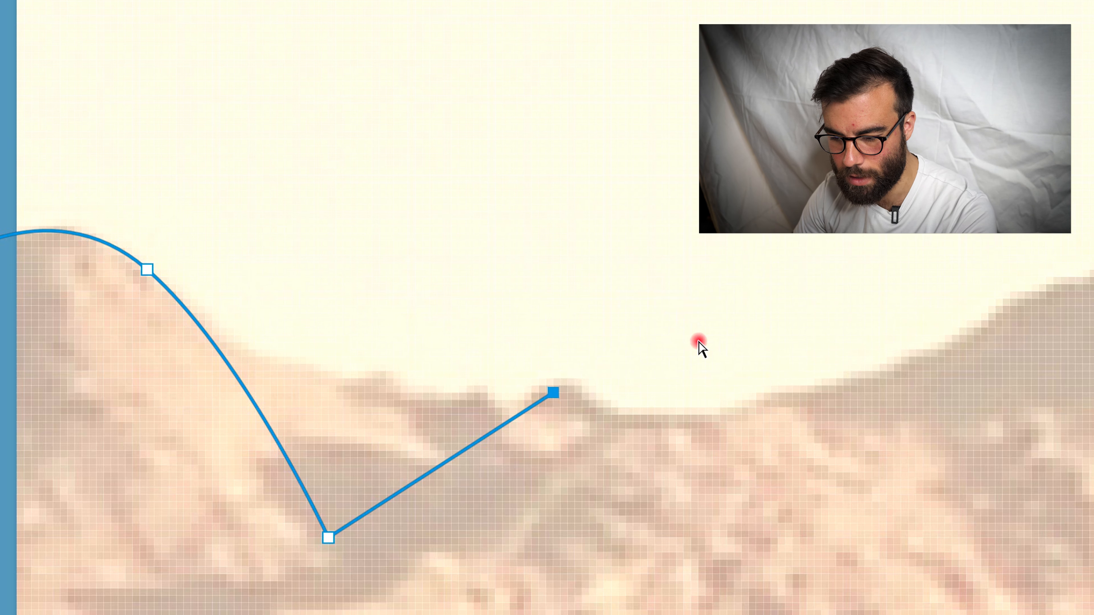
key(ctrl+z)
key(ctrl+z)
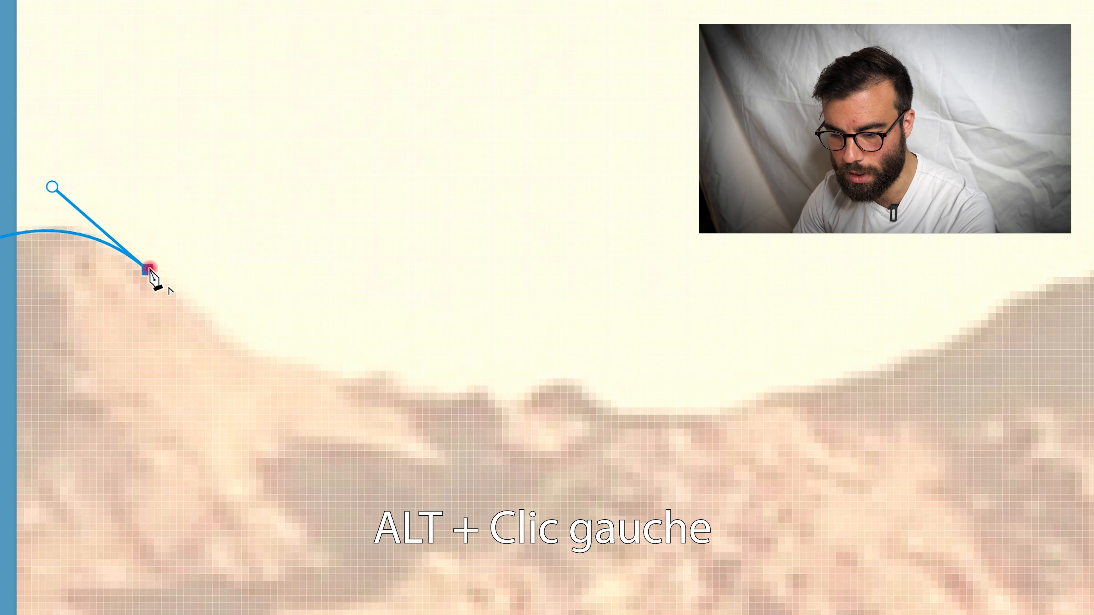
click(321, 357)
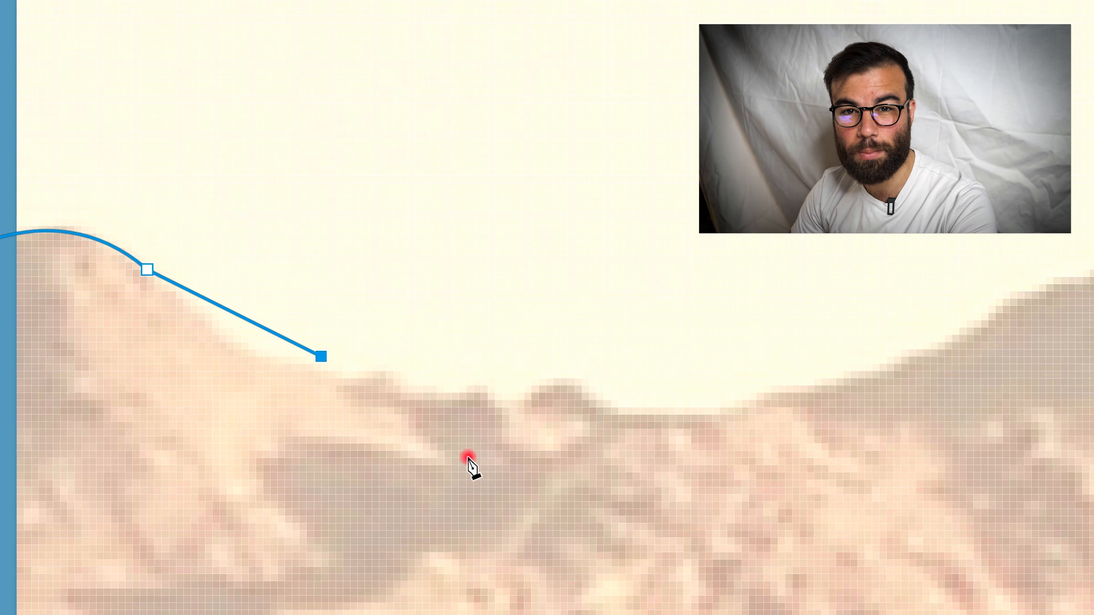
key(ctrl+z)
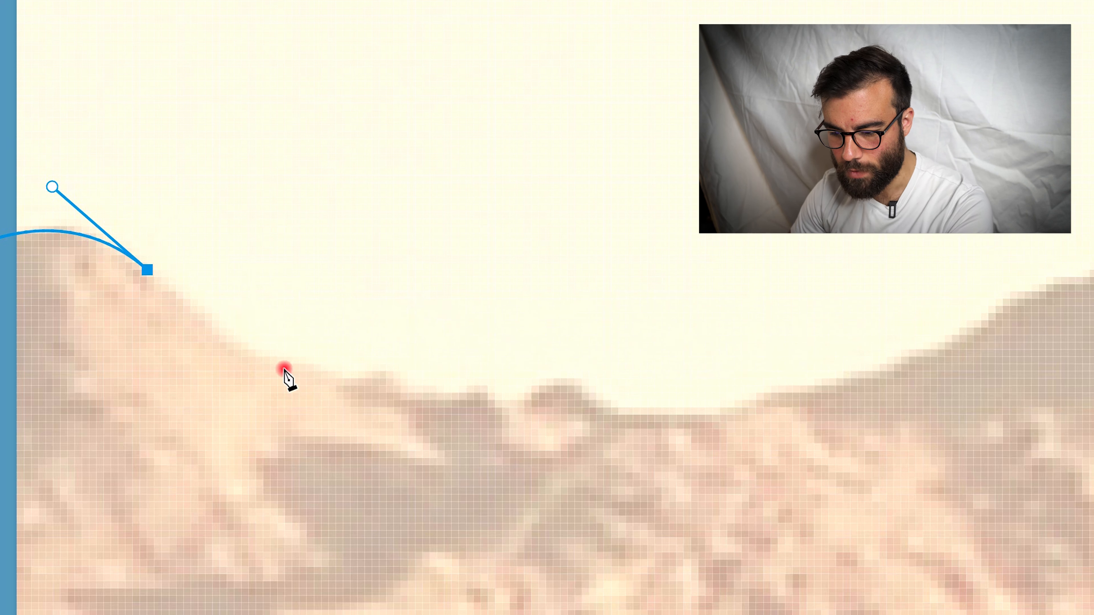
Trace the path down the first slope and over the small rocky bumps into the dip
drag(364, 378, 385, 372)
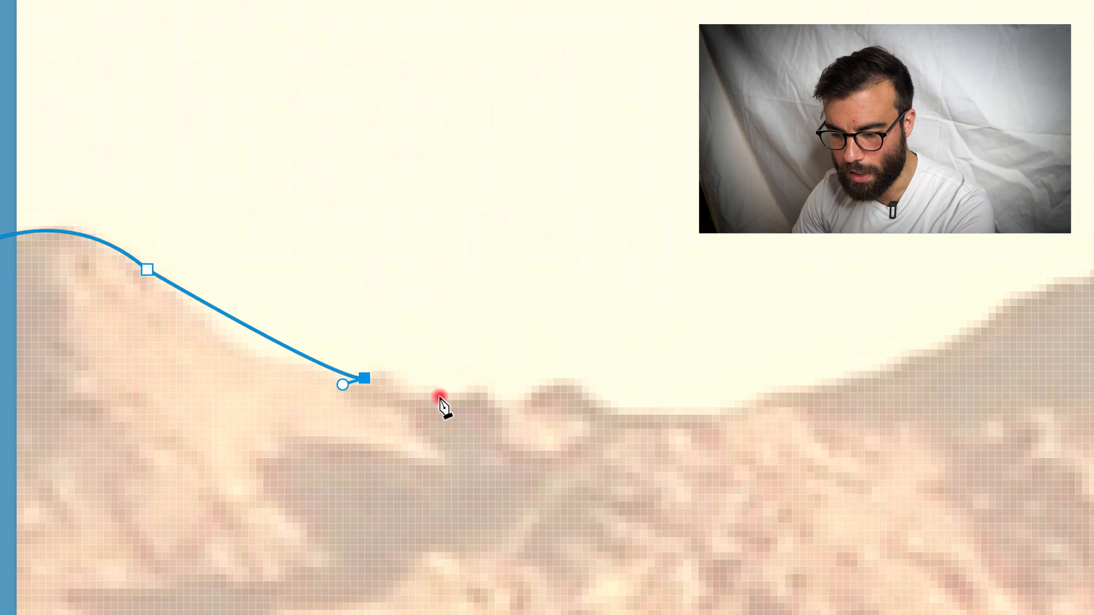
drag(465, 401, 563, 357)
click(547, 385)
drag(618, 407, 633, 427)
click(618, 408)
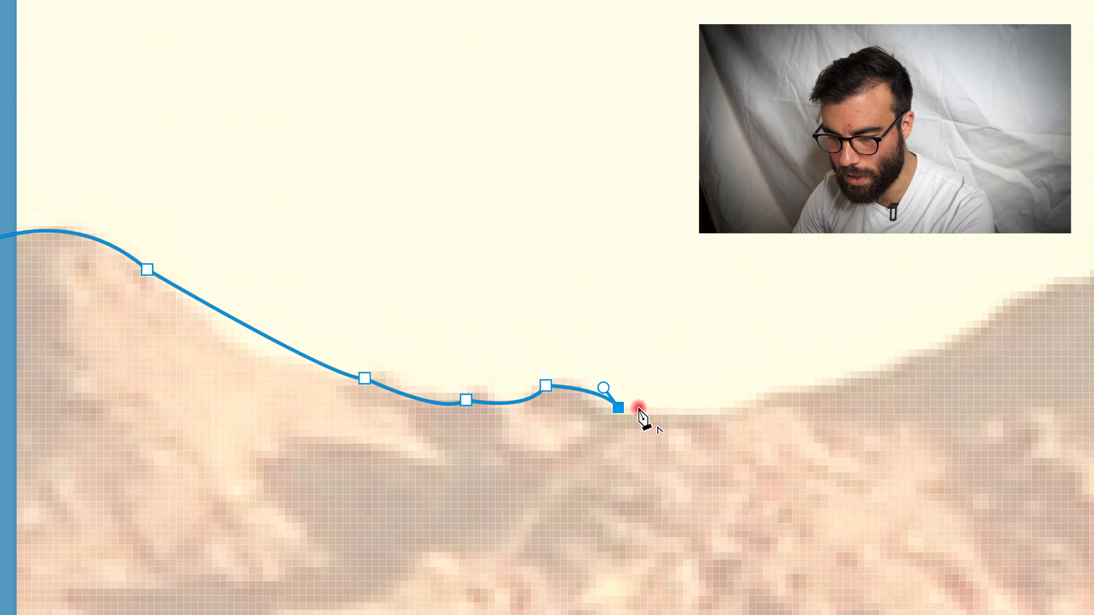
Continue the path out of the dip and over the next rounded crest, removing the forward curve handles
drag(753, 417, 388, 502)
drag(628, 376, 678, 294)
click(628, 377)
drag(834, 356, 384, 405)
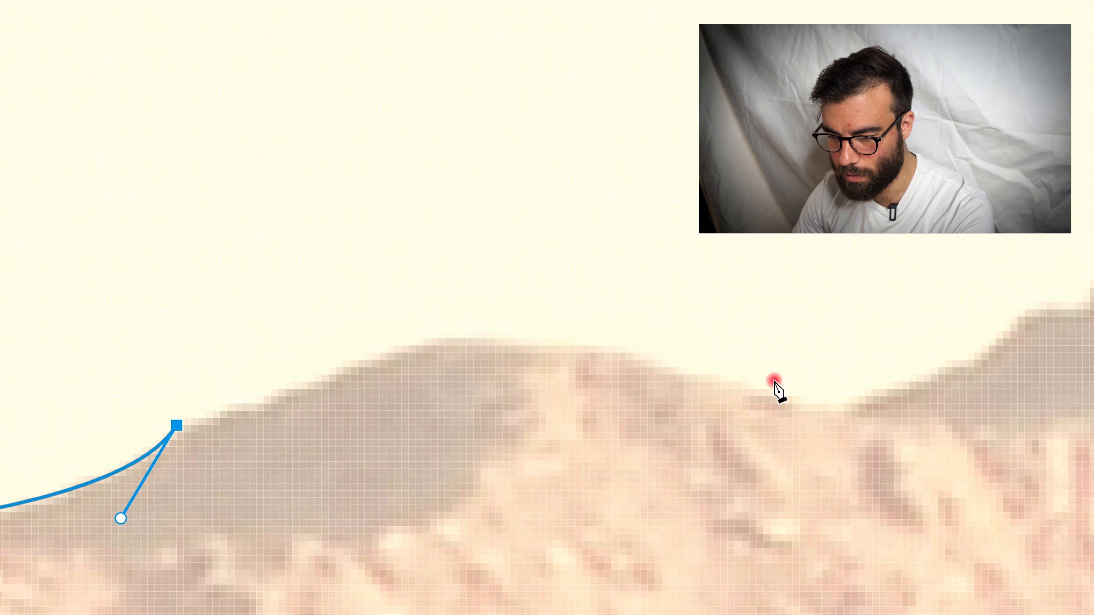
drag(799, 404, 1084, 535)
click(800, 404)
Trace the path up the shaded slope towards the left mountain's summit, replacing two misplaced anchors along the way
drag(962, 401, 372, 497)
drag(433, 405, 443, 358)
click(434, 405)
click(484, 391)
click(527, 355)
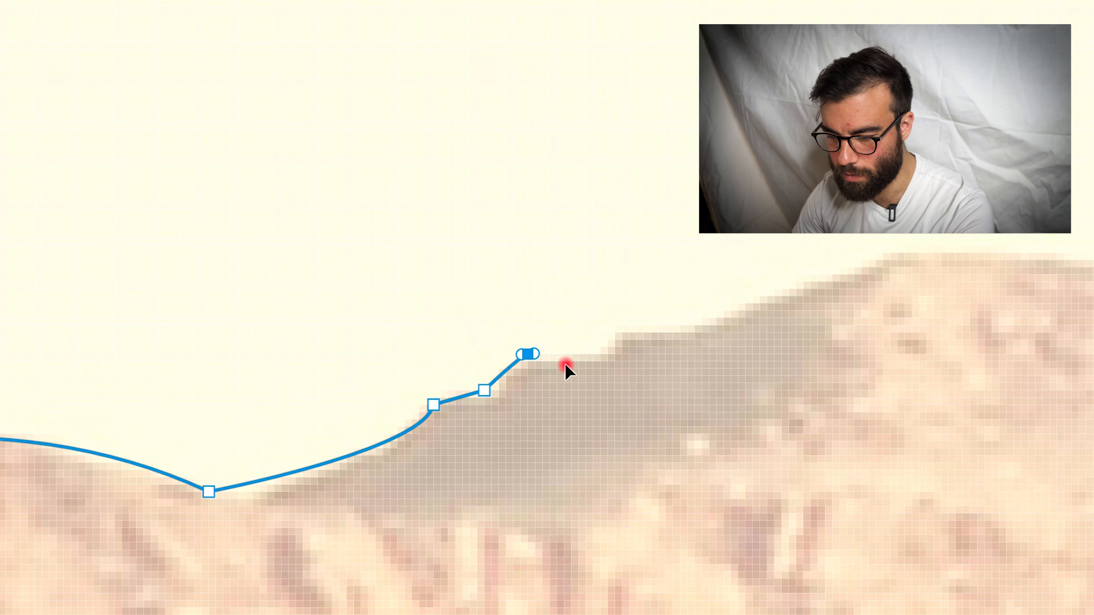
key(ctrl+z)
key(ctrl+z)
drag(506, 377, 514, 360)
drag(584, 357, 615, 364)
drag(910, 420, 1093, 493)
Trace the path over the left mountain's summit and along the start of its right shoulder
drag(1012, 453, 195, 196)
drag(600, 295, 855, 283)
drag(882, 397, 944, 479)
click(883, 405)
drag(969, 434, 658, 294)
drag(913, 388, 1031, 270)
drag(1023, 447, 413, 135)
drag(601, 270, 835, 557)
Follow the left mountain's right slope with the path down to the low point between the mountains
drag(212, 207, 225, 201)
drag(312, 273, 338, 268)
drag(389, 321, 407, 339)
click(457, 353)
drag(463, 363, 470, 372)
drag(551, 395, 568, 406)
Extend the path along the low ridge between the mountains to the foot of the central mountain
click(609, 395)
click(632, 379)
drag(776, 368, 799, 348)
drag(777, 369, 560, 399)
mouse_move(660, 376)
mouse_down()
mouse_move(677, 359)
mouse_move(706, 398)
mouse_up()
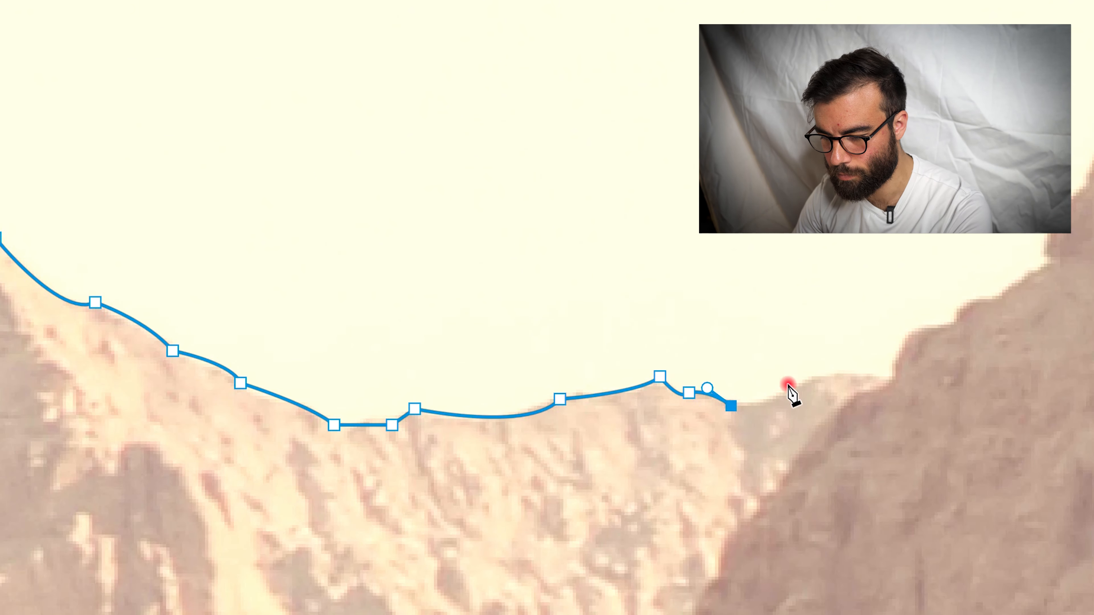
Trace the path up the steep left side of the central mountain towards its summit
drag(947, 319, 720, 466)
drag(757, 440, 766, 431)
alt+click(787, 362)
drag(786, 362, 706, 517)
drag(550, 359, 564, 350)
drag(705, 284, 728, 284)
drag(643, 322, 660, 323)
drag(715, 321, 731, 319)
drag(901, 296, 921, 288)
drag(740, 347, 782, 382)
Follow the central mountain's uneven summit outline with further path anchors
click(578, 328)
mouse_move(650, 322)
mouse_down()
mouse_move(675, 331)
mouse_move(732, 305)
mouse_up()
drag(870, 304, 893, 315)
drag(788, 430, 810, 461)
click(812, 437)
drag(860, 403, 874, 397)
drag(962, 379, 976, 368)
Trace the path down the central mountain's right side, across its notch and flat-topped shoulder
drag(520, 416, 537, 402)
drag(658, 430, 672, 436)
drag(812, 556, 825, 589)
mouse_move(880, 570)
mouse_down()
mouse_move(889, 583)
mouse_move(547, 390)
mouse_up()
click(634, 423)
drag(689, 444, 705, 461)
click(886, 614)
drag(941, 593, 973, 556)
drag(964, 577, 166, 334)
click(324, 356)
drag(401, 361, 415, 373)
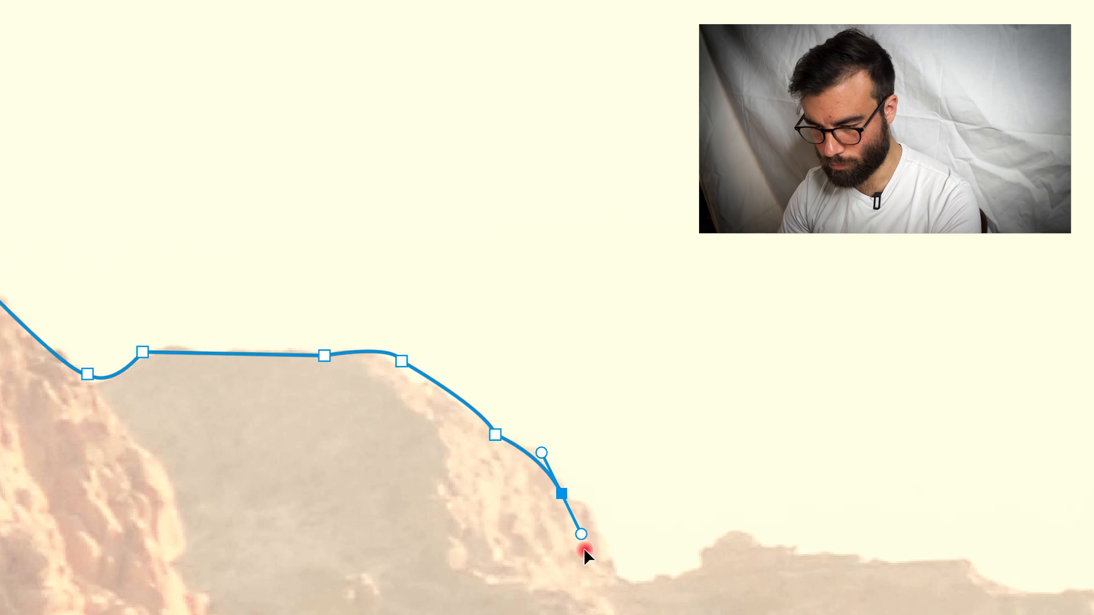
Continue the path from the central mountain's base over the distant rocky ridge on its right
click(695, 572)
click(731, 535)
drag(968, 562, 431, 367)
click(518, 393)
drag(752, 477, 766, 508)
click(779, 508)
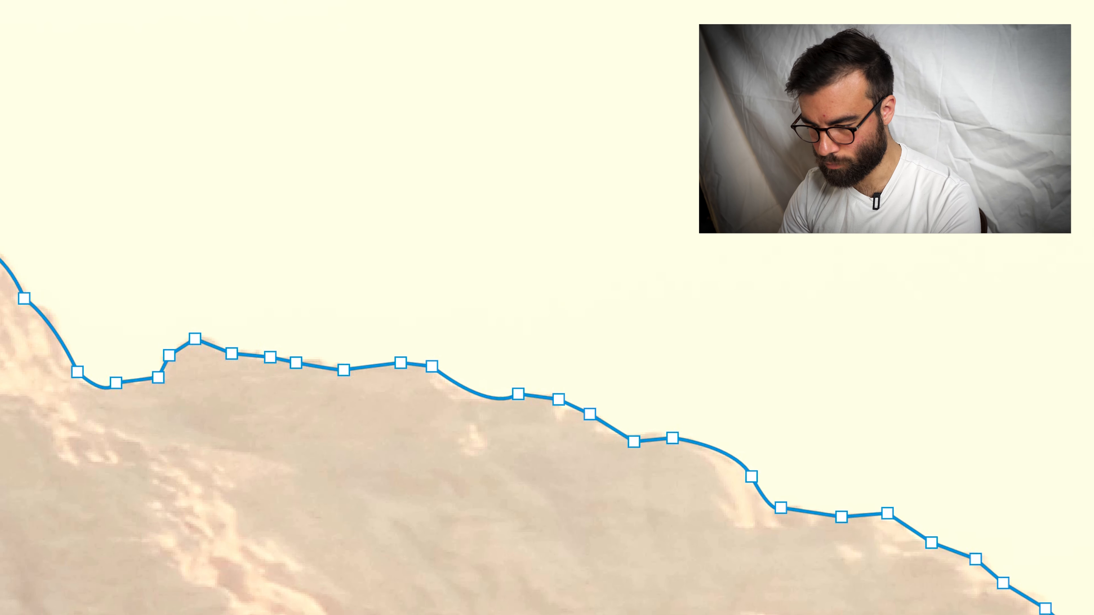
Trace the last low distant ridge with path anchors to the photo's right edge
drag(1055, 609, 301, 379)
click(629, 353)
click(656, 353)
click(681, 342)
click(713, 339)
click(787, 320)
click(846, 330)
click(920, 335)
click(975, 345)
Carry the path around the sky outside the photo's edges and close it at the starting anchor
scroll(1086, 409, down, 10)
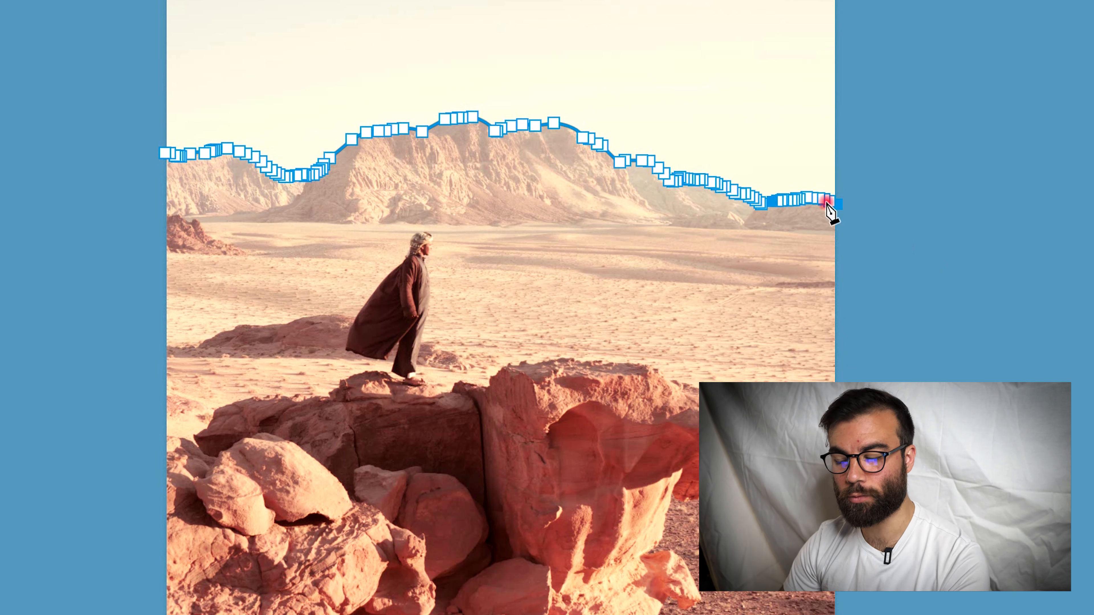
click(968, 152)
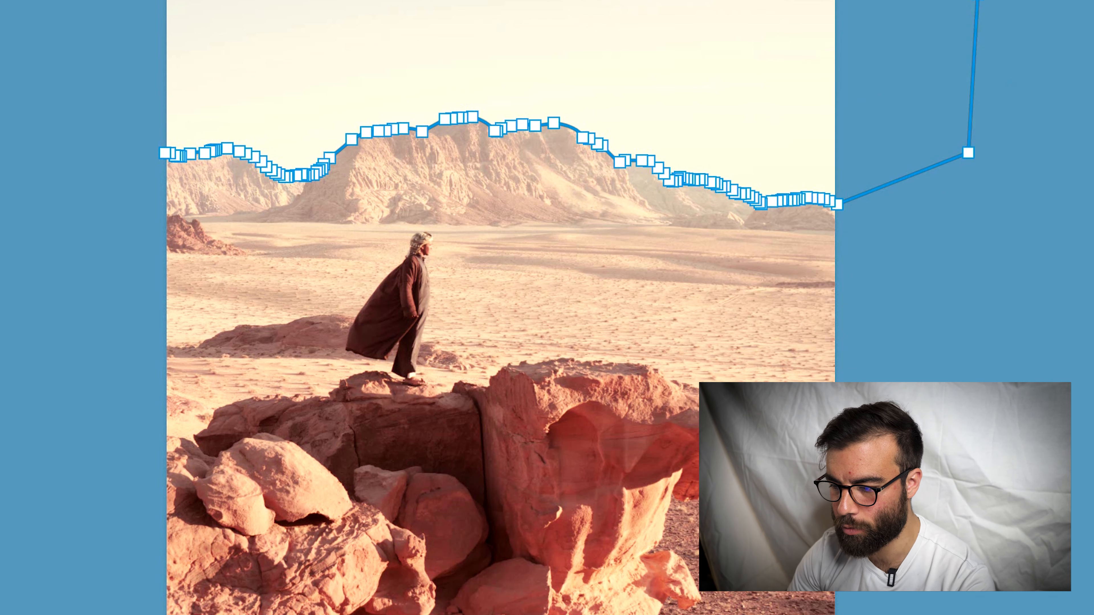
click(839, 32)
drag(751, 26, 740, 25)
click(614, 19)
click(416, 24)
click(324, 28)
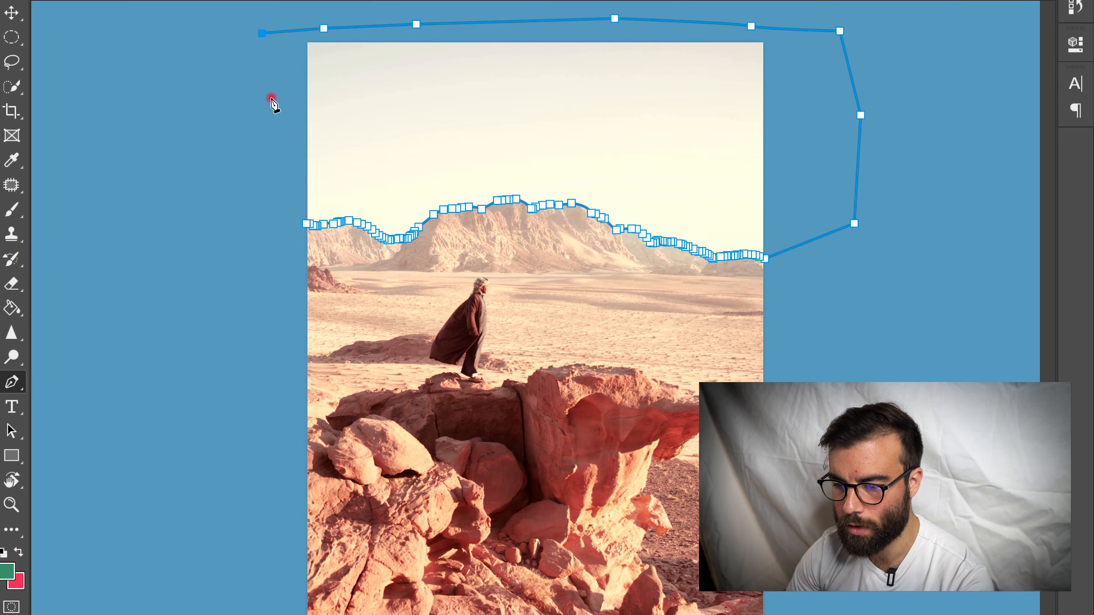
click(257, 193)
click(274, 225)
scroll(272, 211, up, 10)
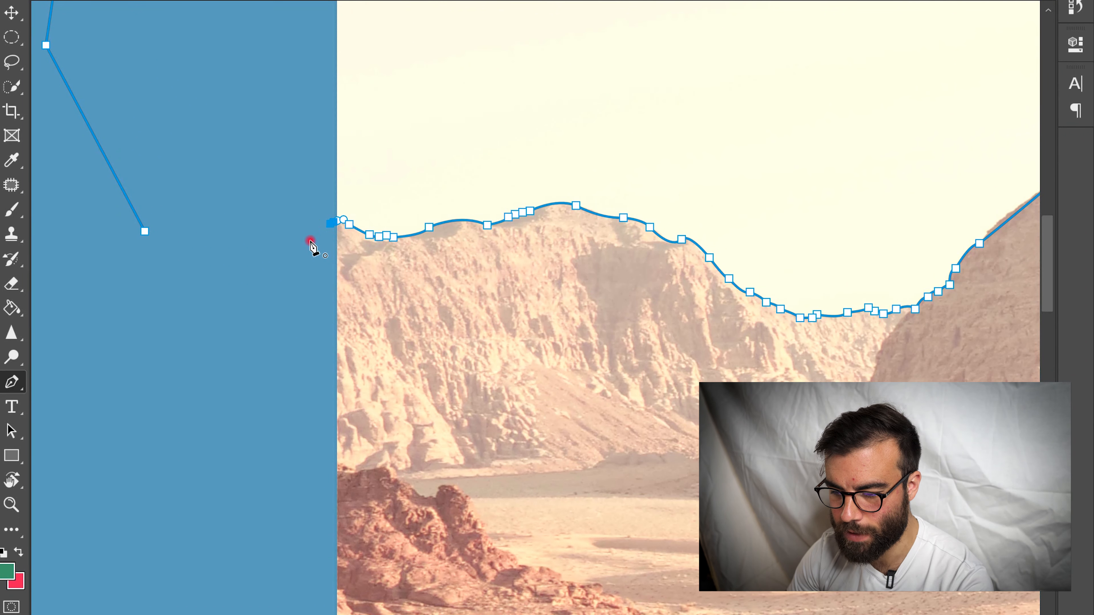
click(330, 224)
scroll(428, 305, down, 10)
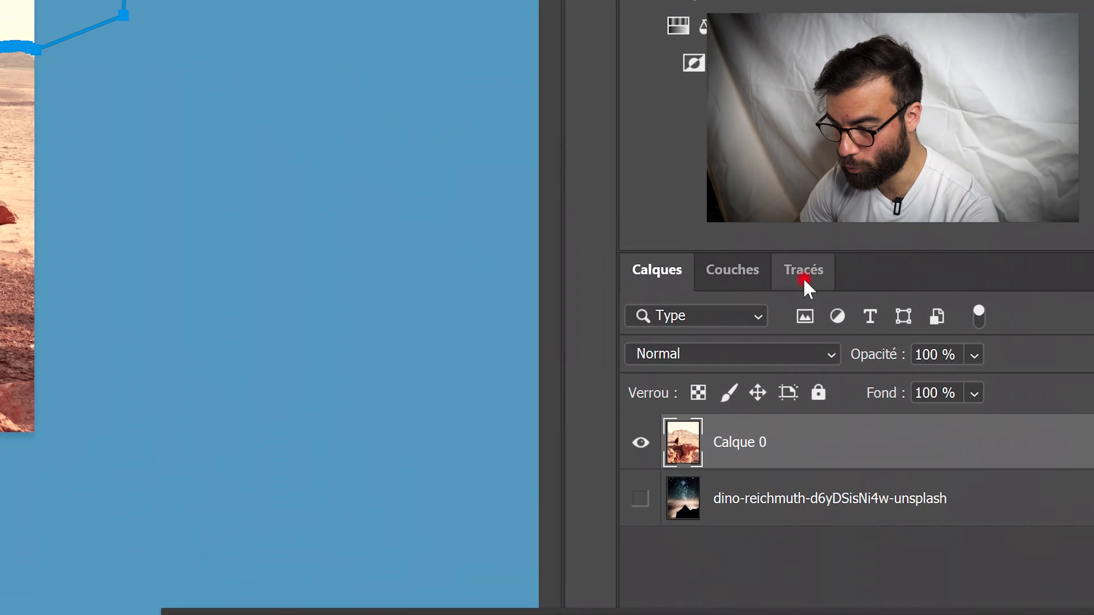
Convert the work path around the sky into a new anti-aliased selection with a 2-pixel feather radius
click(915, 383)
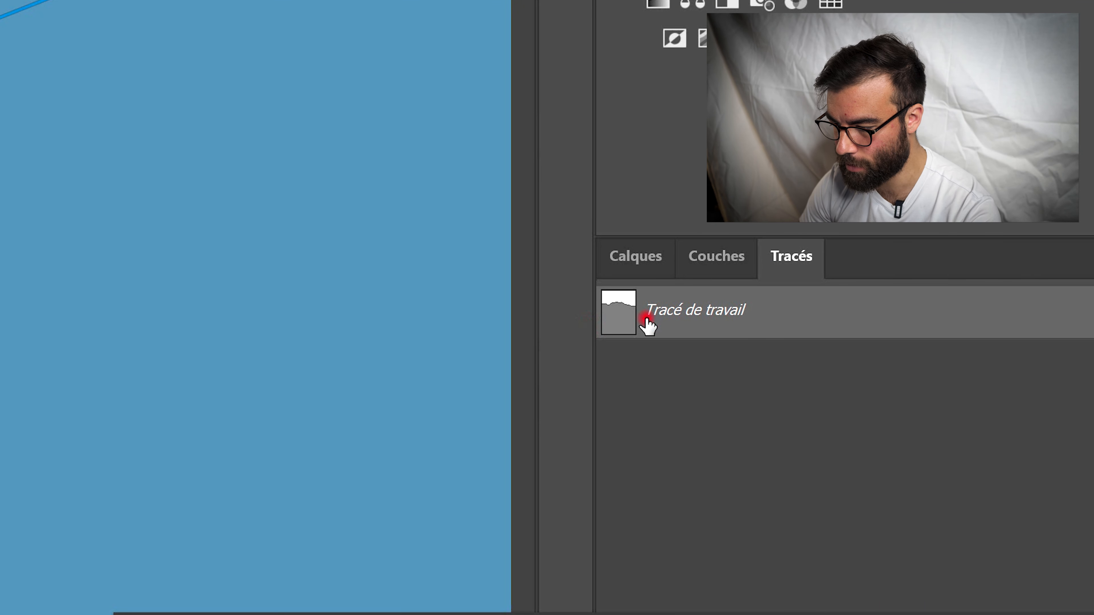
right_click(784, 317)
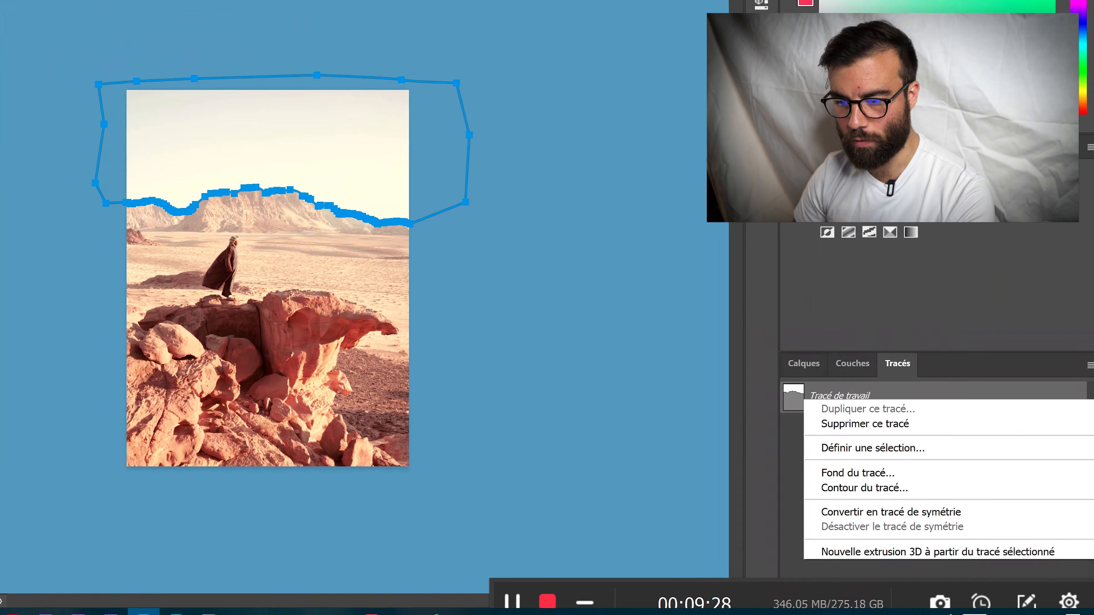
click(147, 23)
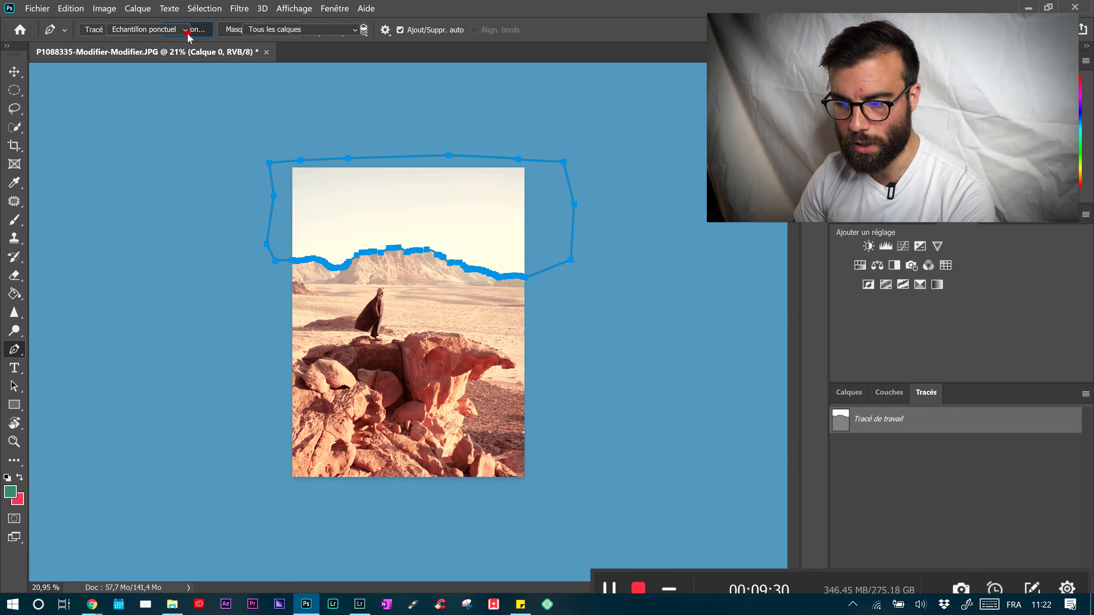
drag(460, 126, 629, 126)
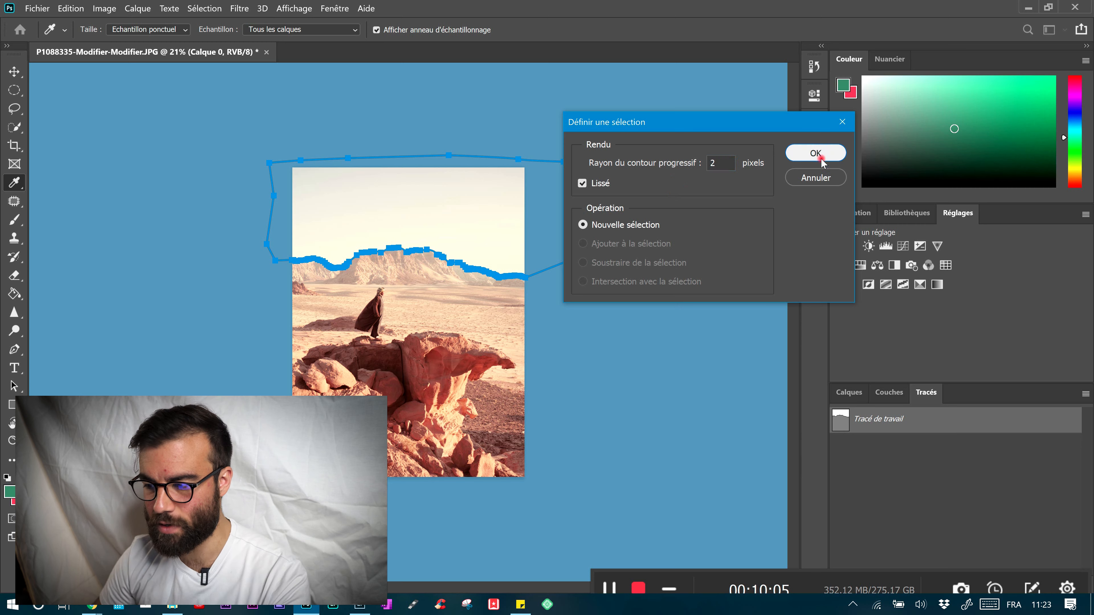
click(816, 153)
Copy the selected sky from Calque 0 onto a new layer and move that layer to the bottom of the stack
scroll(347, 264, up, 3)
scroll(346, 263, up, 3)
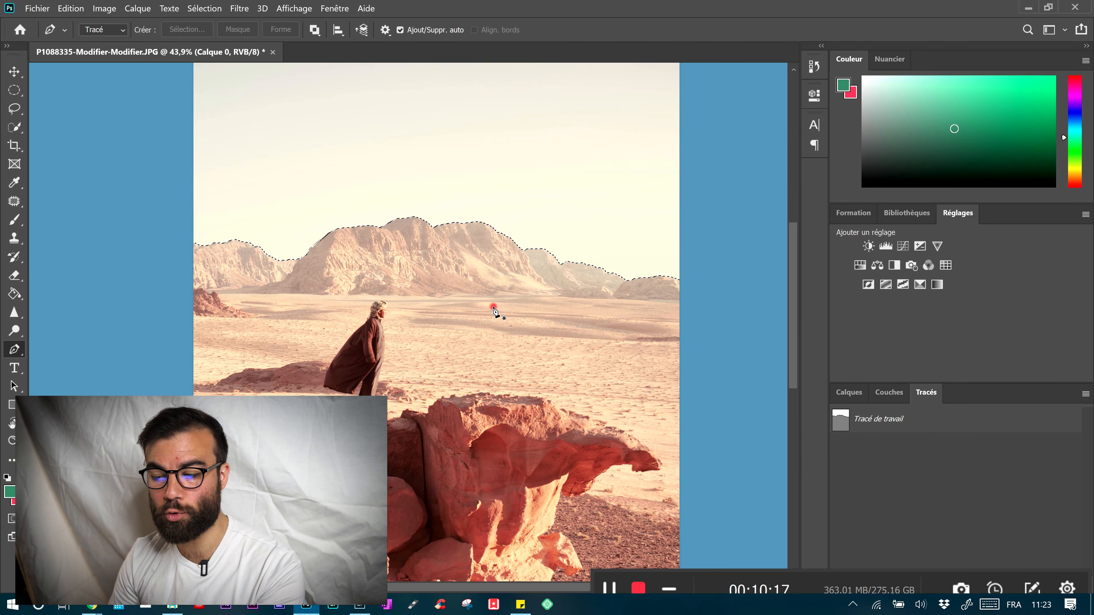
scroll(496, 310, down, 2)
scroll(304, 185, up, 1)
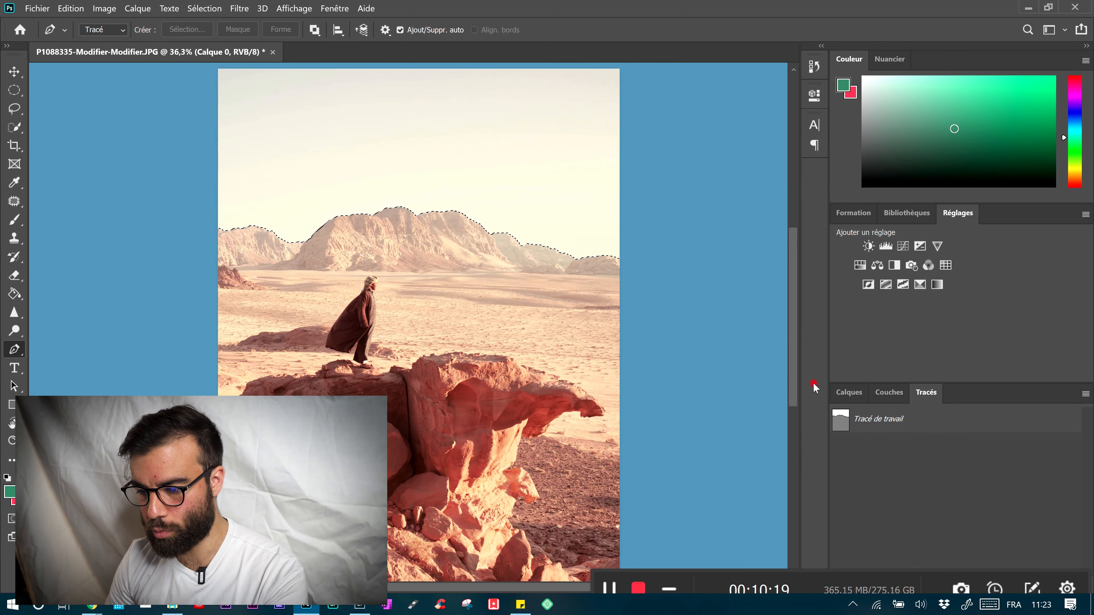
click(847, 392)
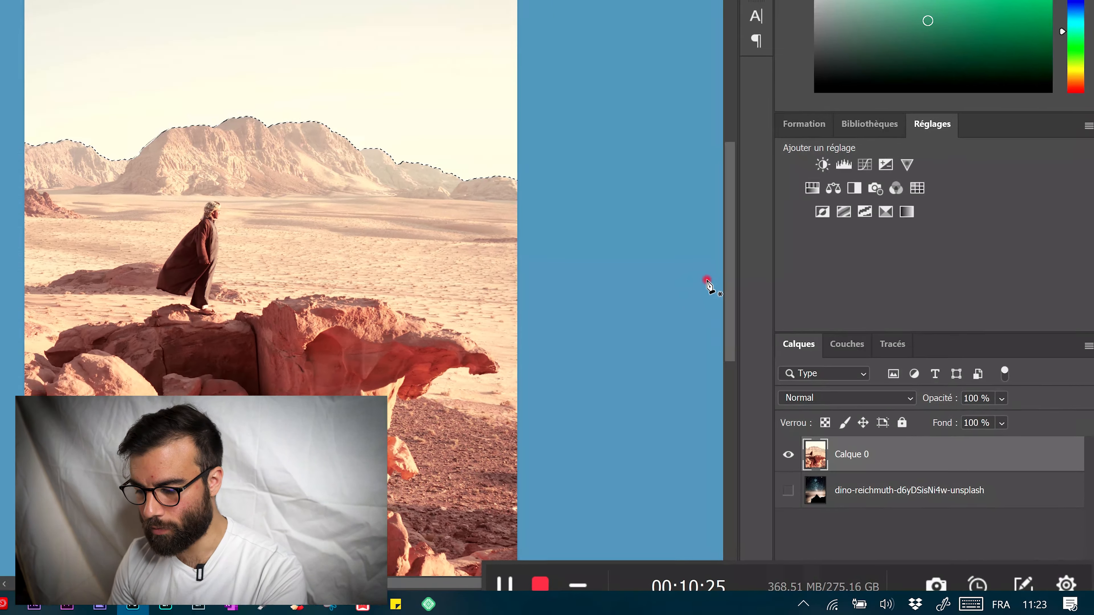
key(ctrl+j)
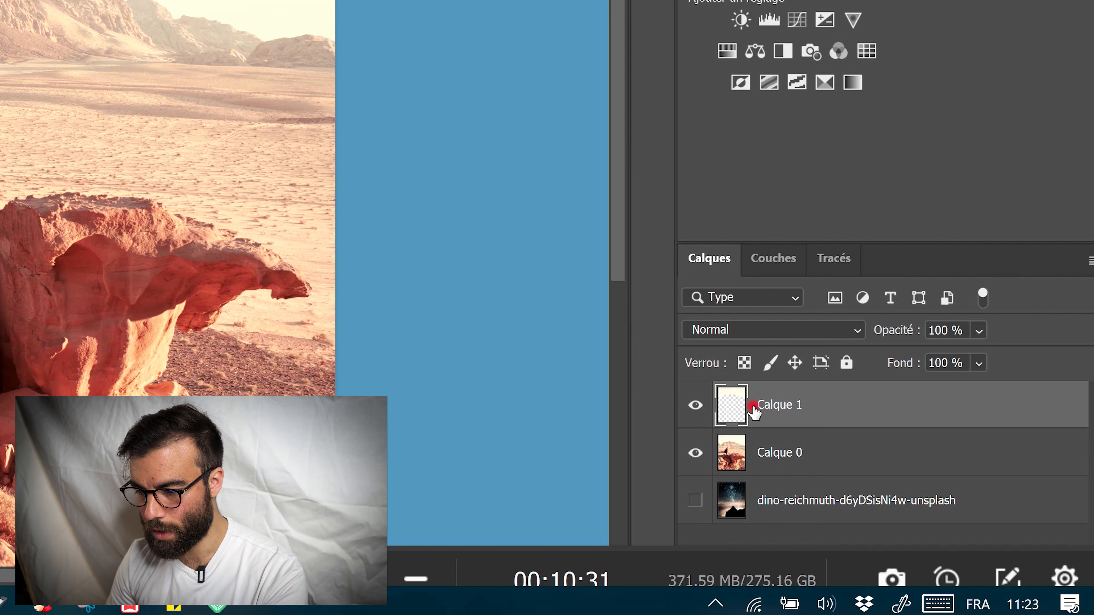
drag(731, 406, 771, 518)
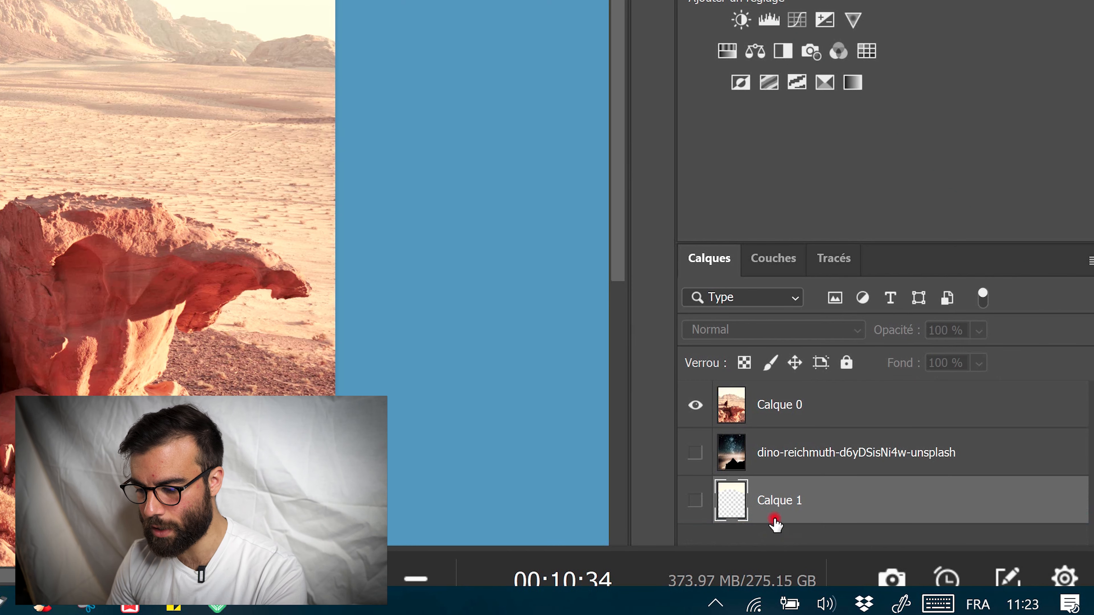
Load the work path as a selection again and delete the pale sky from Calque 0
click(739, 407)
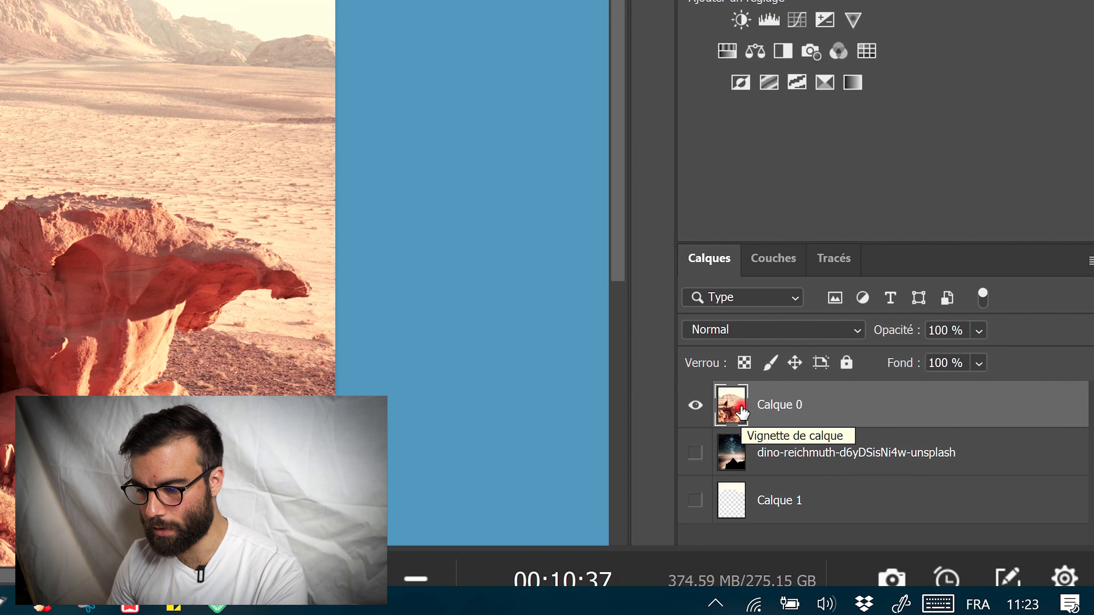
click(834, 260)
right_click(858, 317)
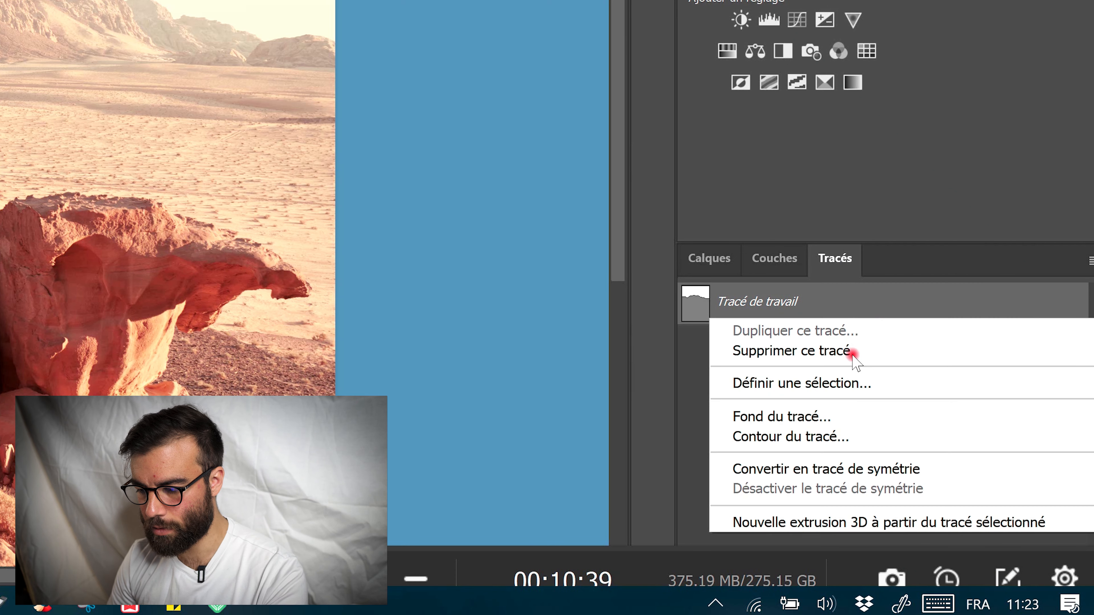
click(866, 384)
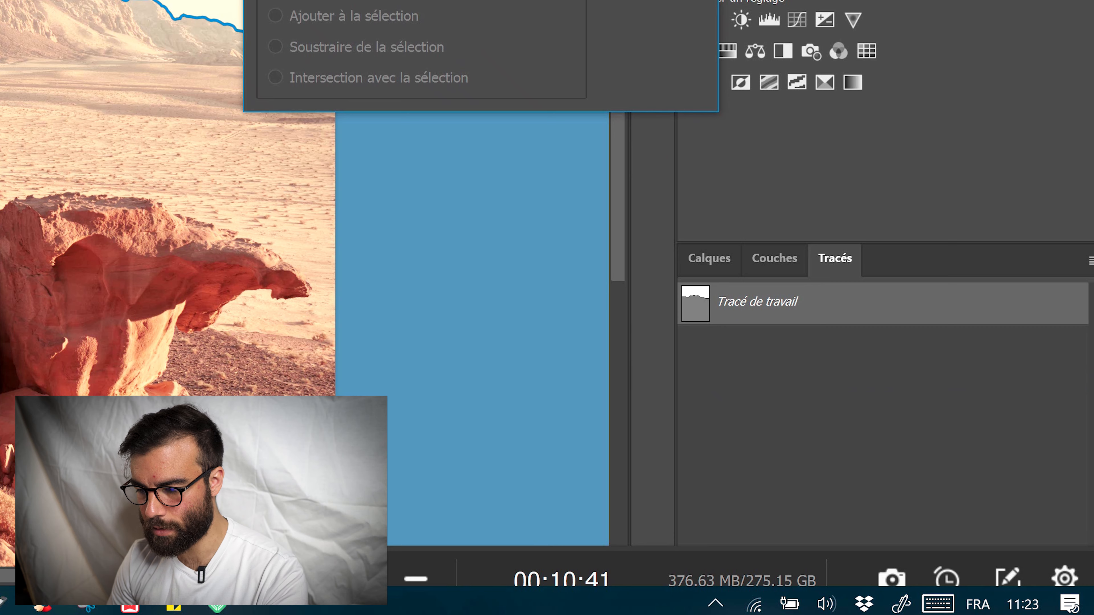
key(Return)
click(697, 257)
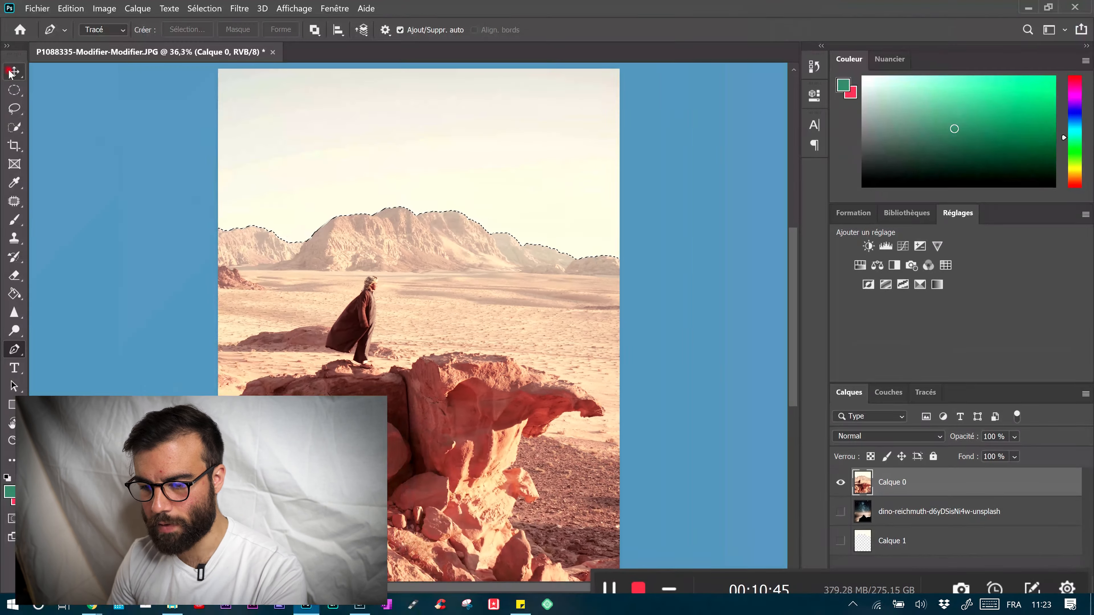
key(Delete)
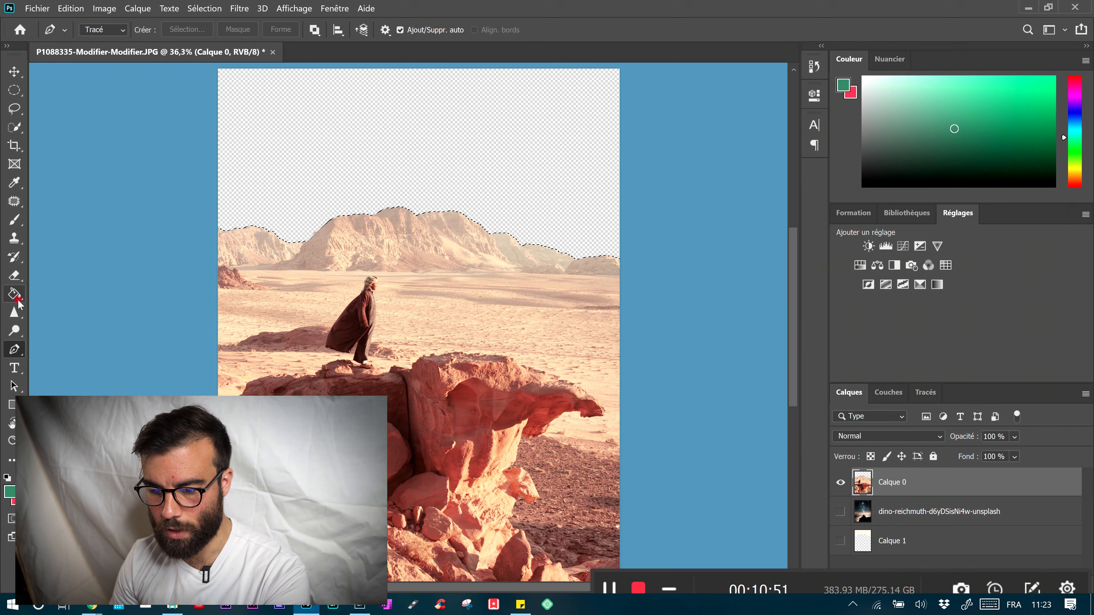
Show the starry-sky layer and move it upward so more of the Milky Way sits above the mountains
click(19, 279)
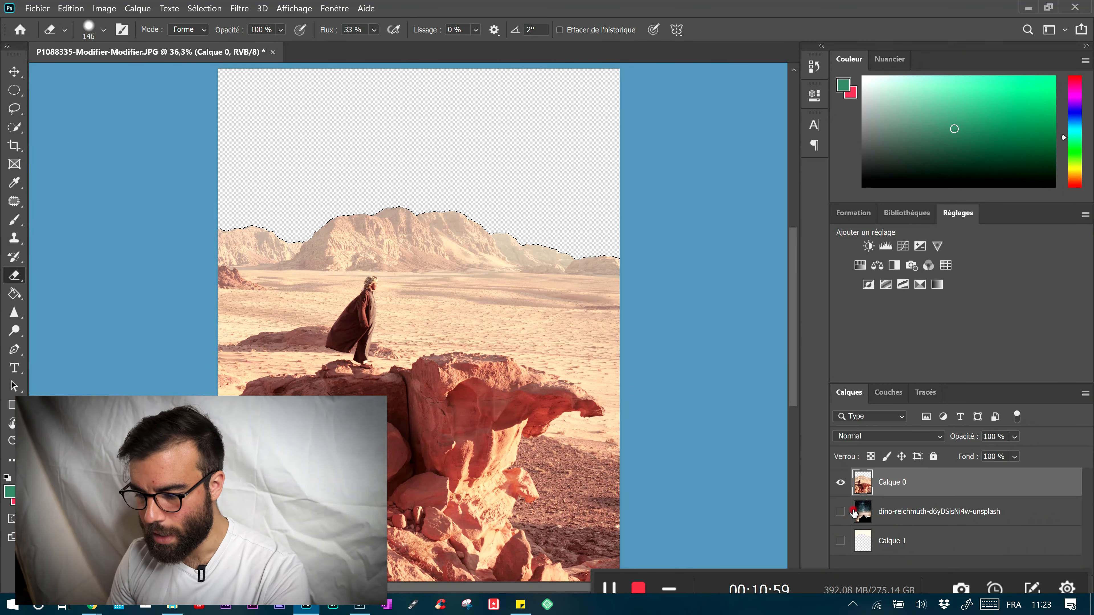
click(841, 512)
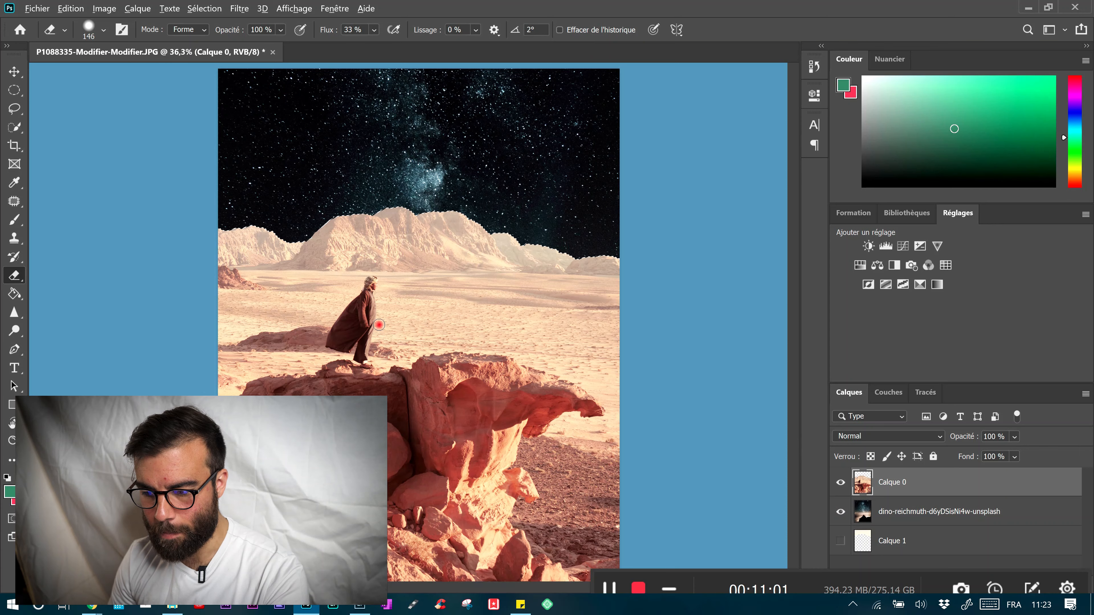
scroll(381, 330, down, 2)
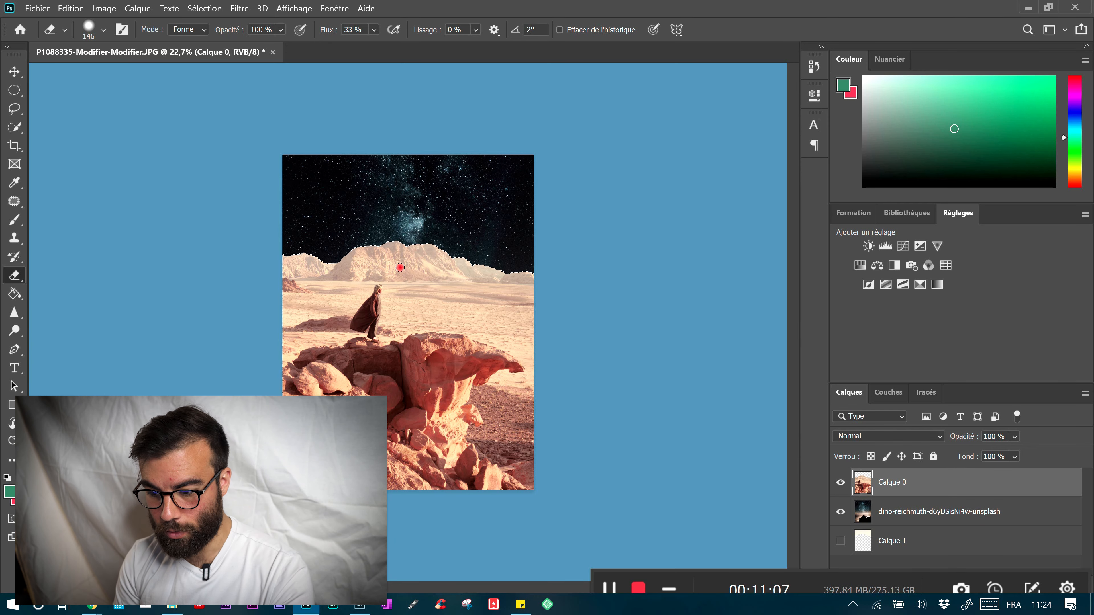
scroll(400, 267, up, 1)
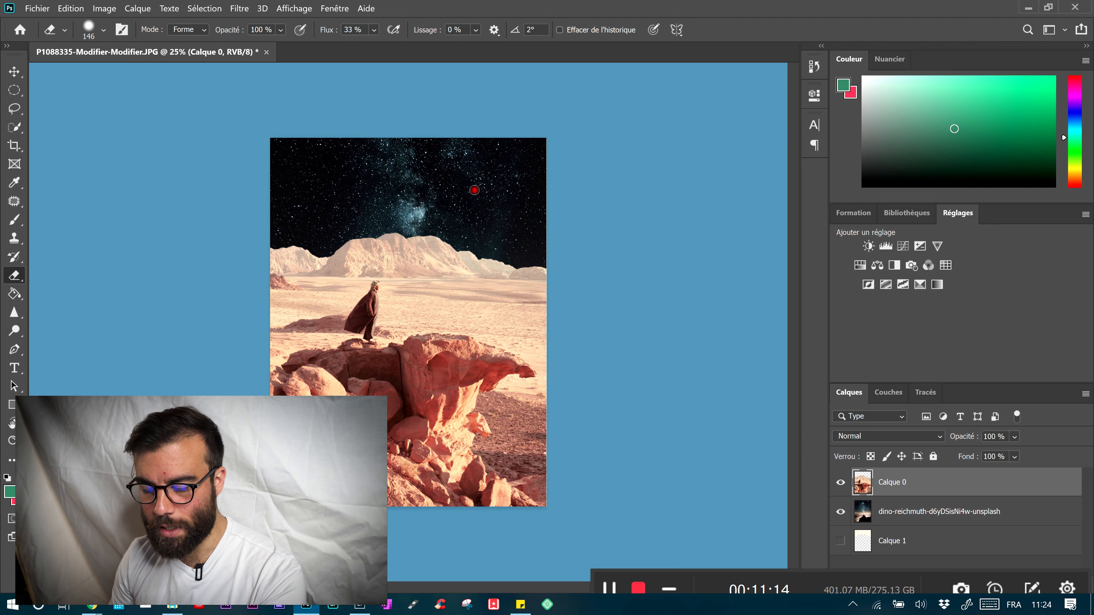
key(v)
drag(448, 182, 449, 178)
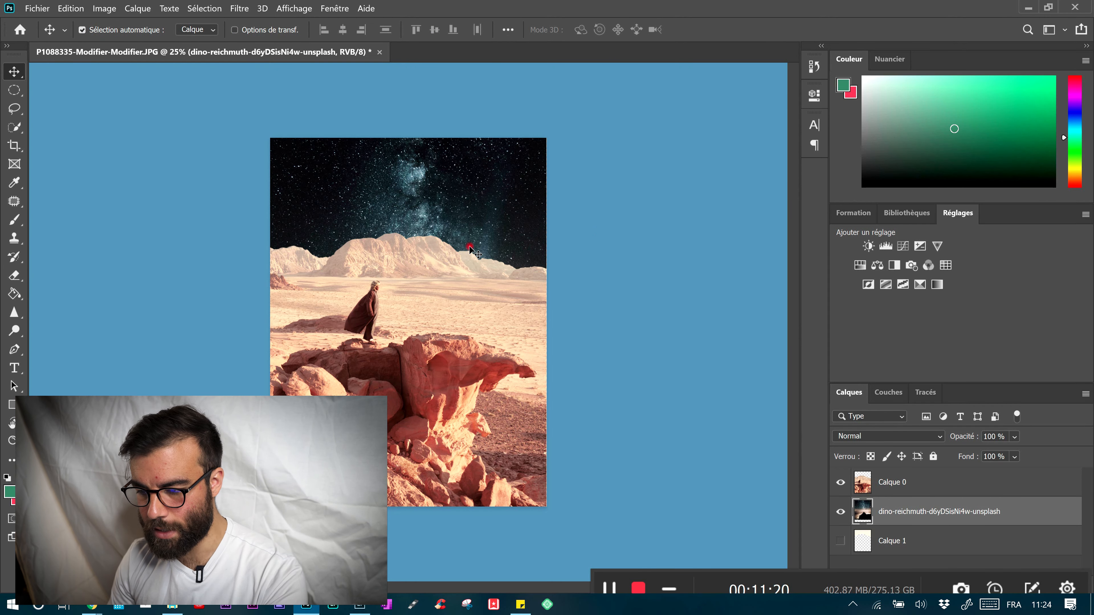
scroll(470, 249, down, 1)
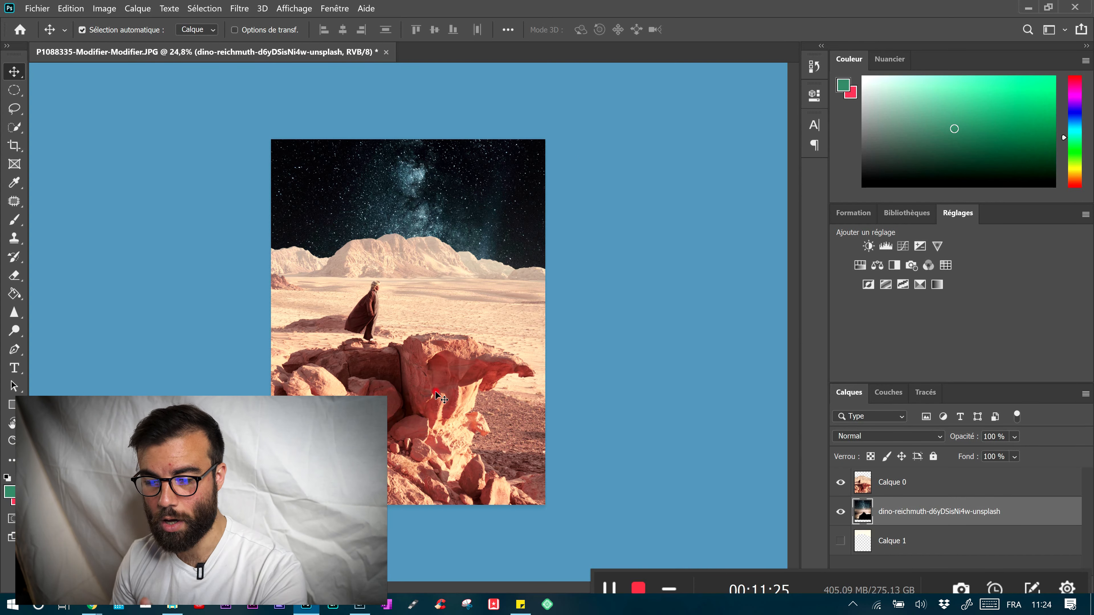
Save the composite on the computer as a JPEG named "Photo Retouchée"
click(37, 9)
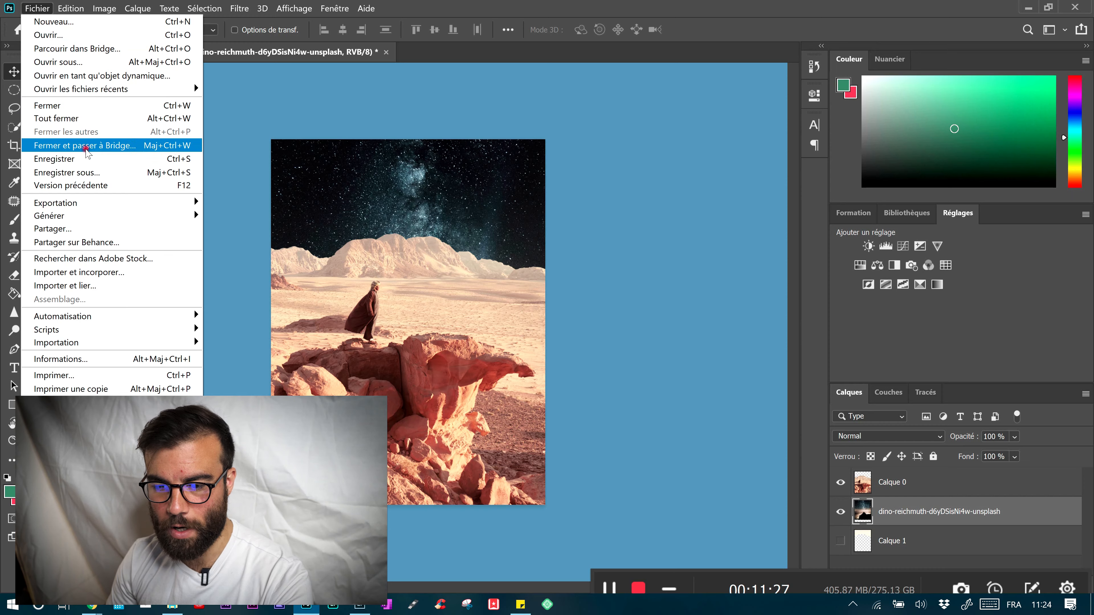
click(86, 173)
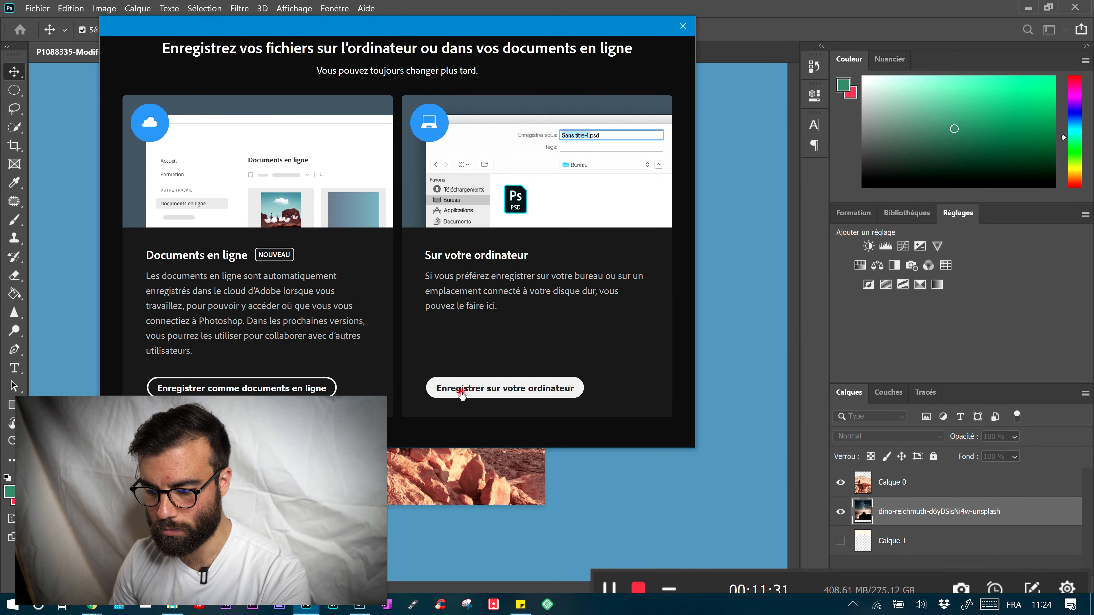
click(462, 390)
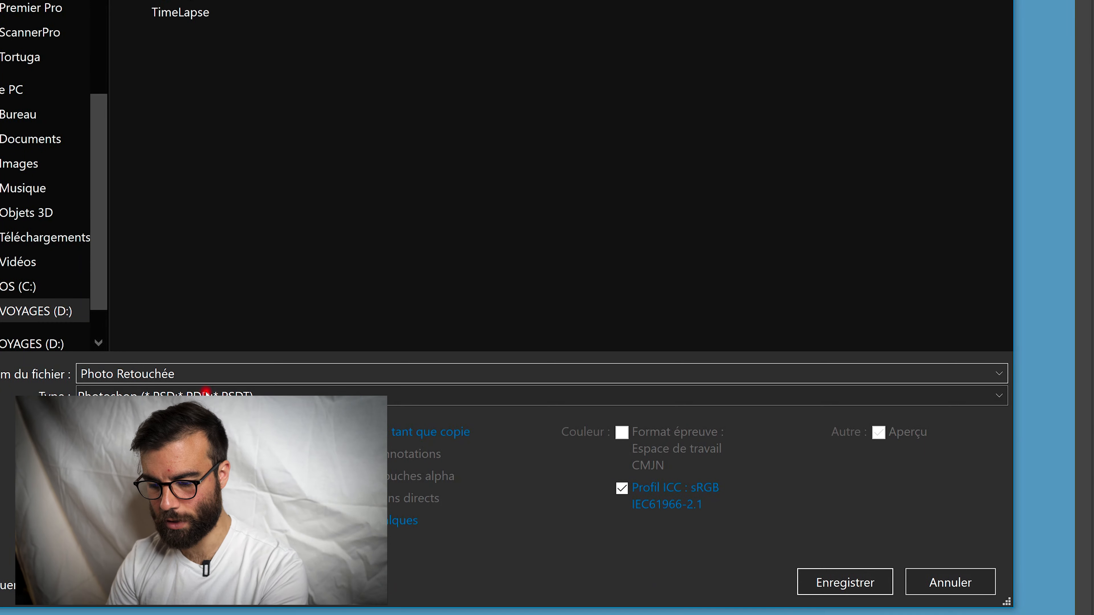
click(206, 393)
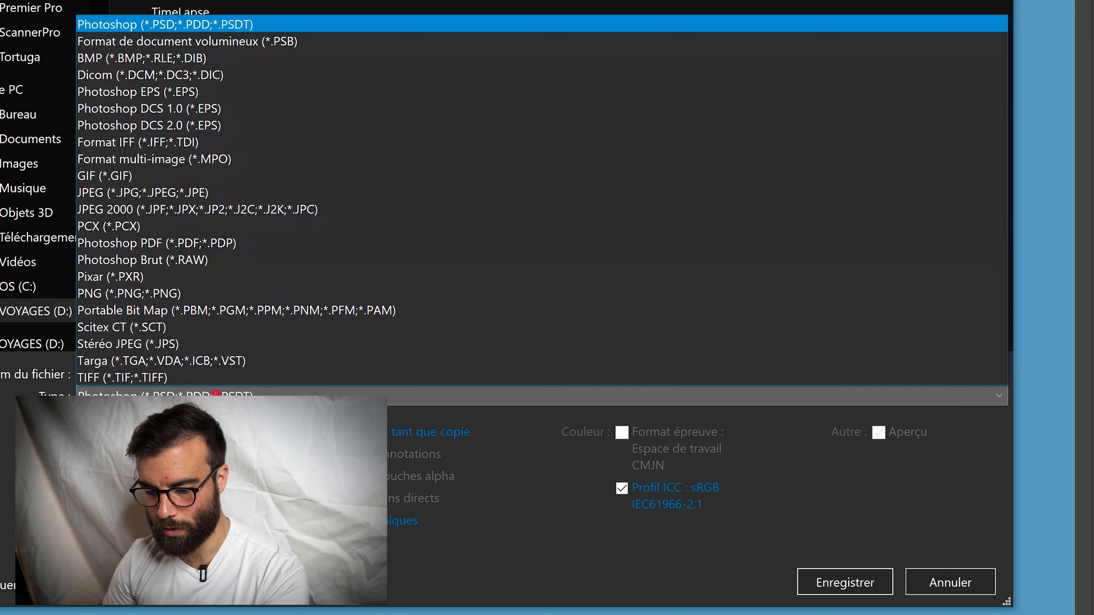
click(218, 192)
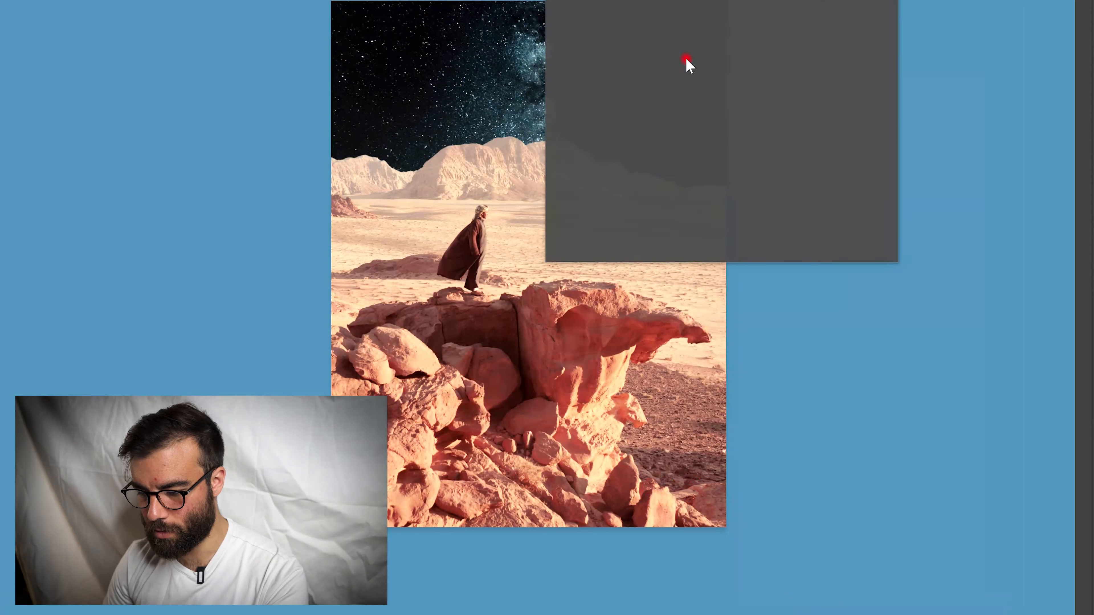
click(839, 6)
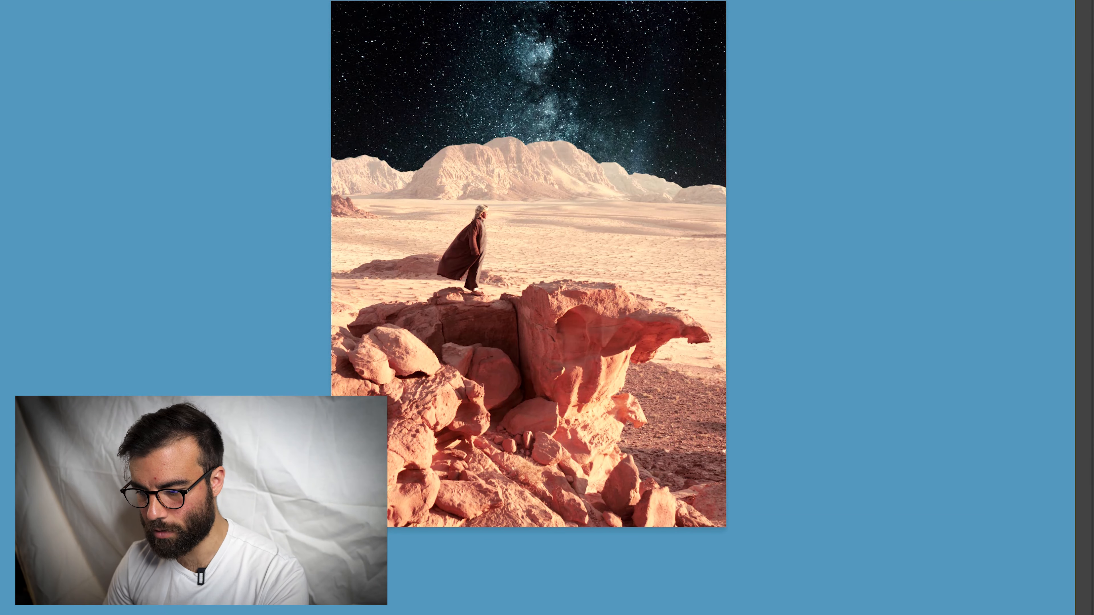
Switch to Lightroom Classic, import Photo Retouchée.jpg into the catalog and open it in the Develop module
click(359, 605)
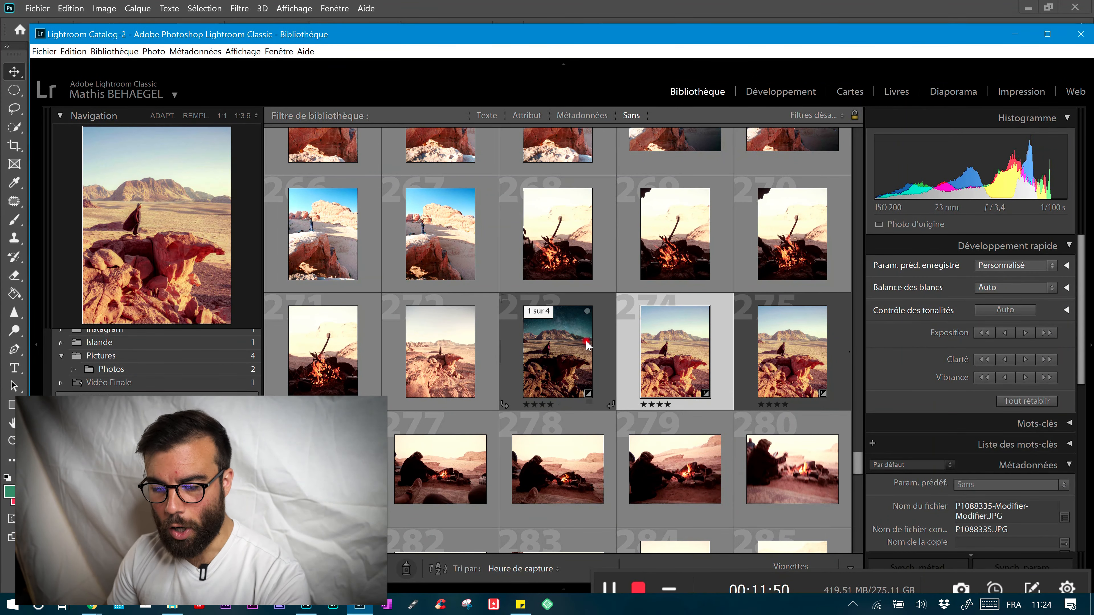
click(45, 52)
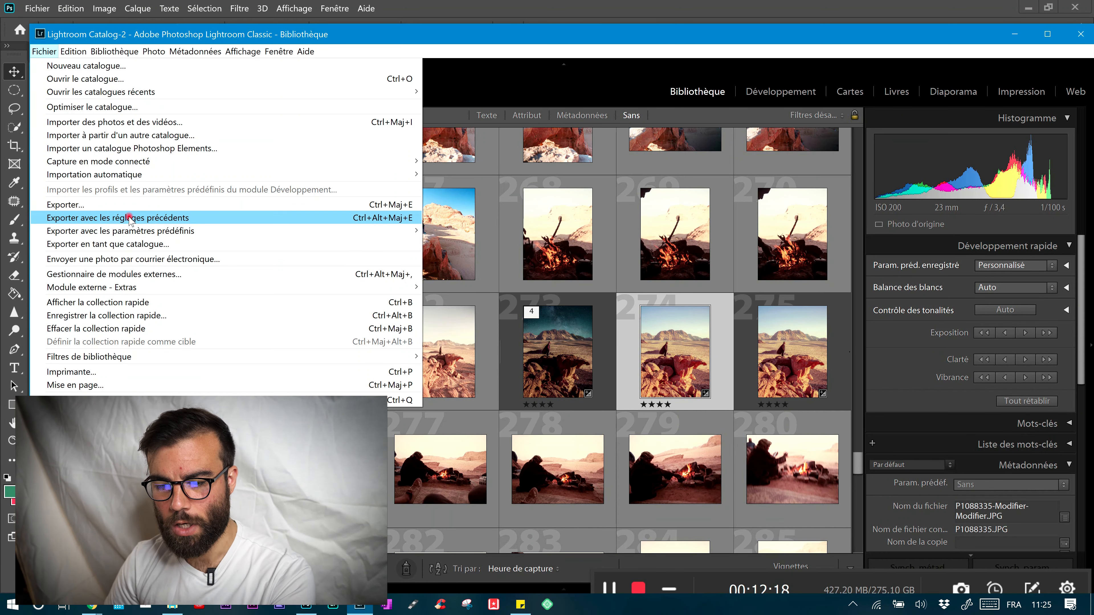
click(155, 126)
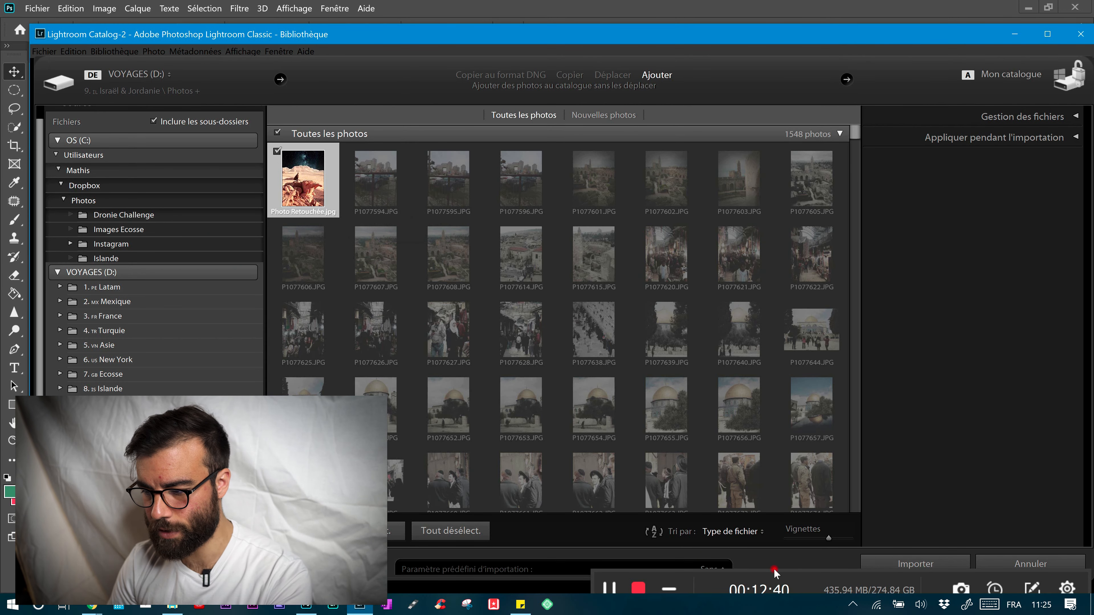
click(938, 564)
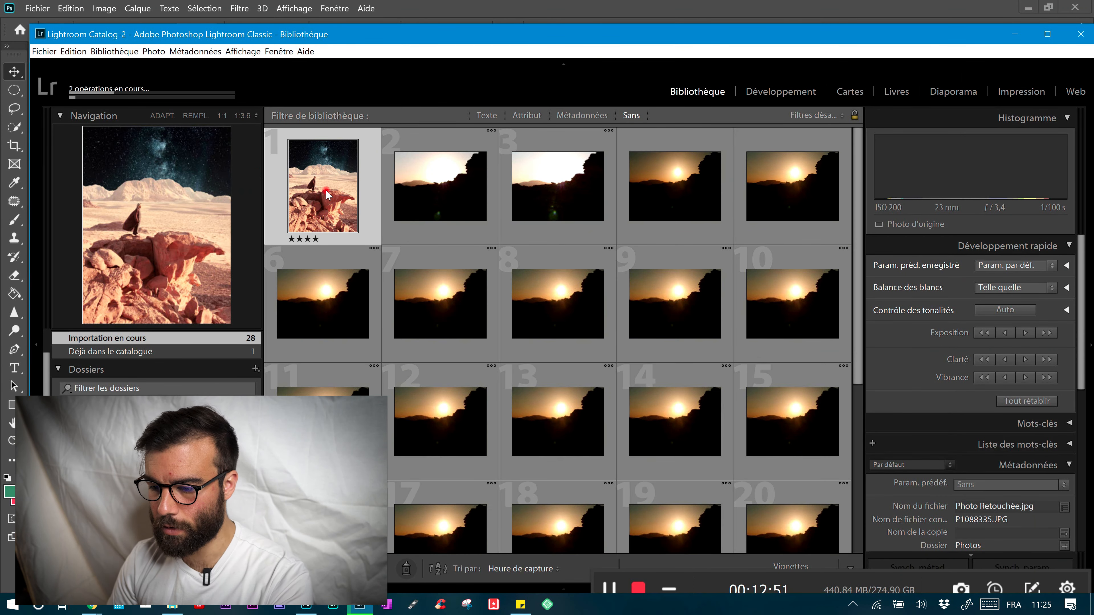
click(765, 92)
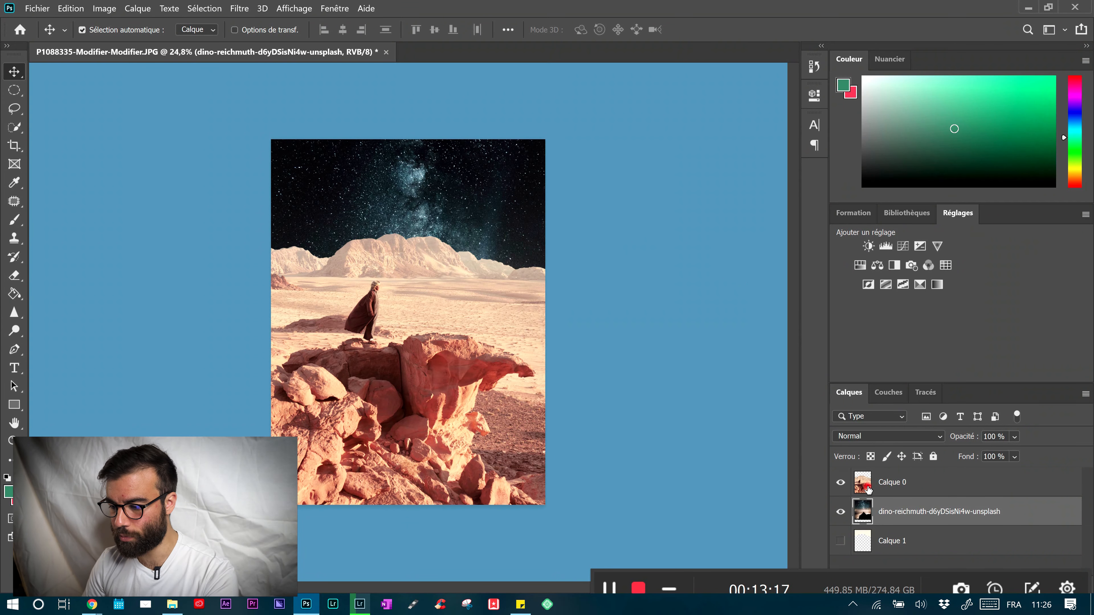
Back in Photoshop, add a Brightness/Contrast adjustment layer above the starry-sky layer and set its brightness to 100
click(867, 489)
click(868, 515)
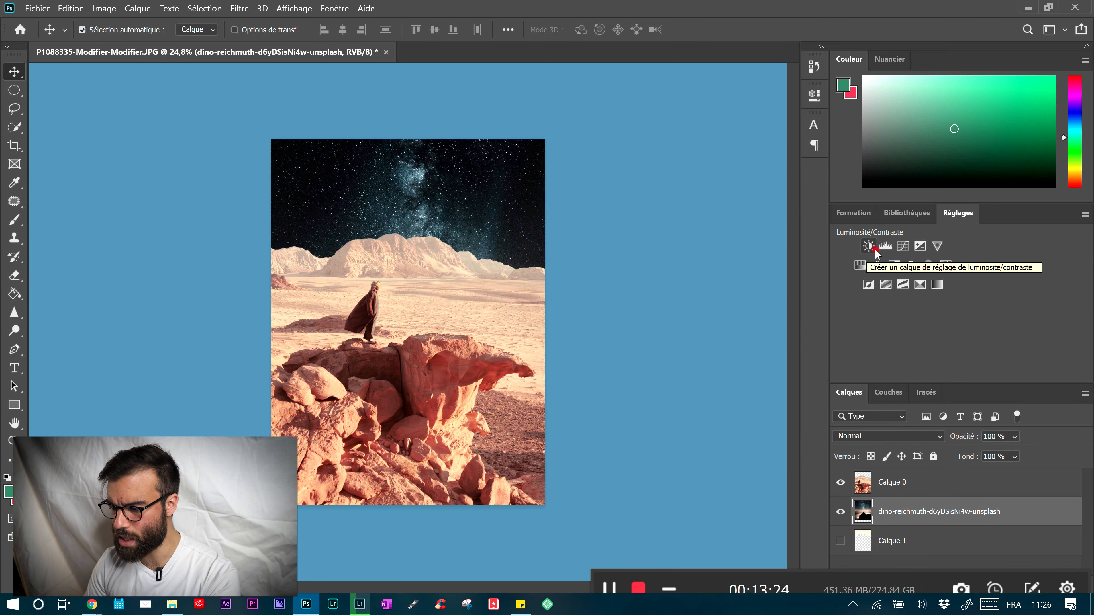
click(868, 247)
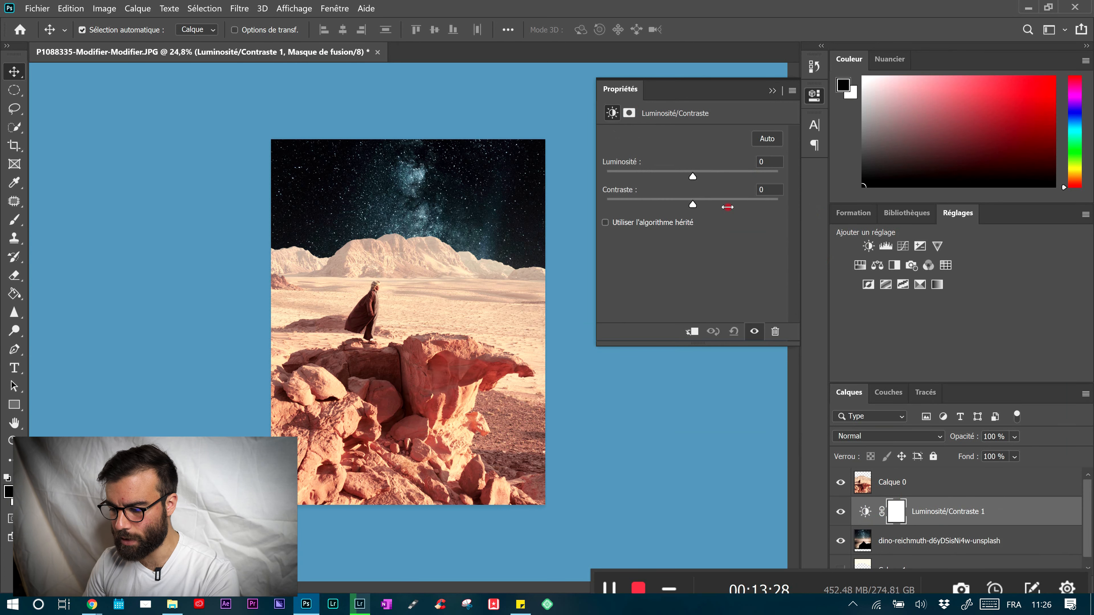
drag(694, 178, 751, 180)
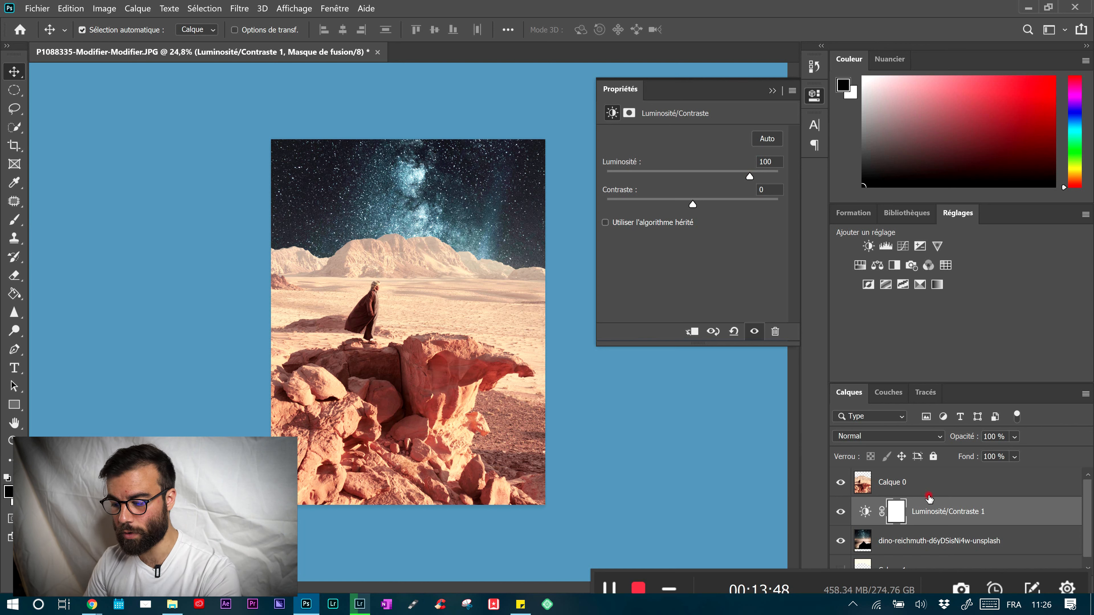
click(926, 510)
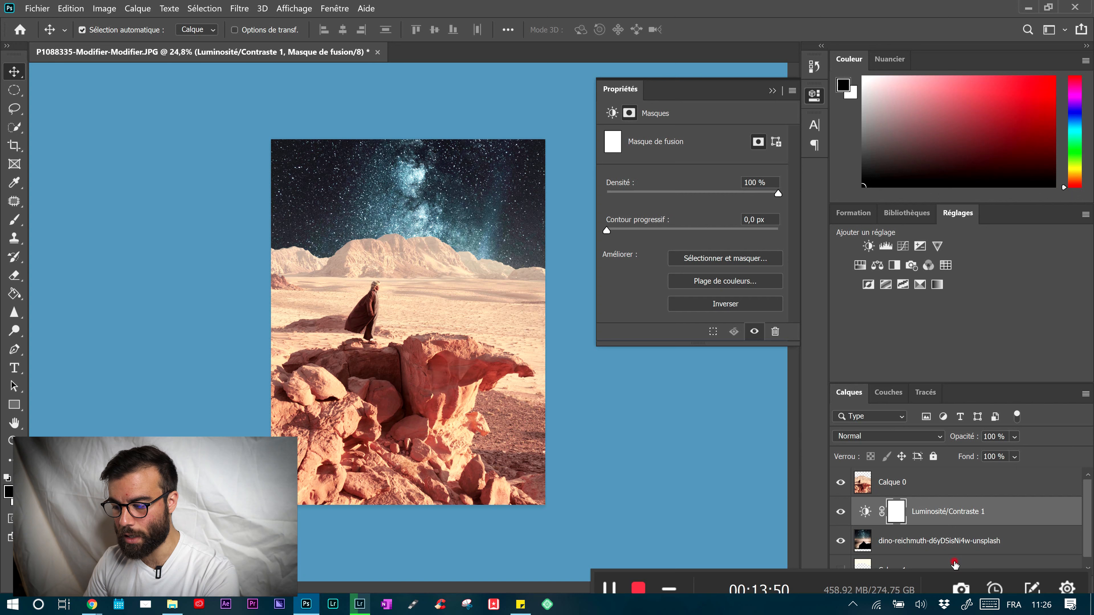
Clip the Brightness/Contrast adjustment layer to the starry-sky layer below it
drag(953, 563, 954, 523)
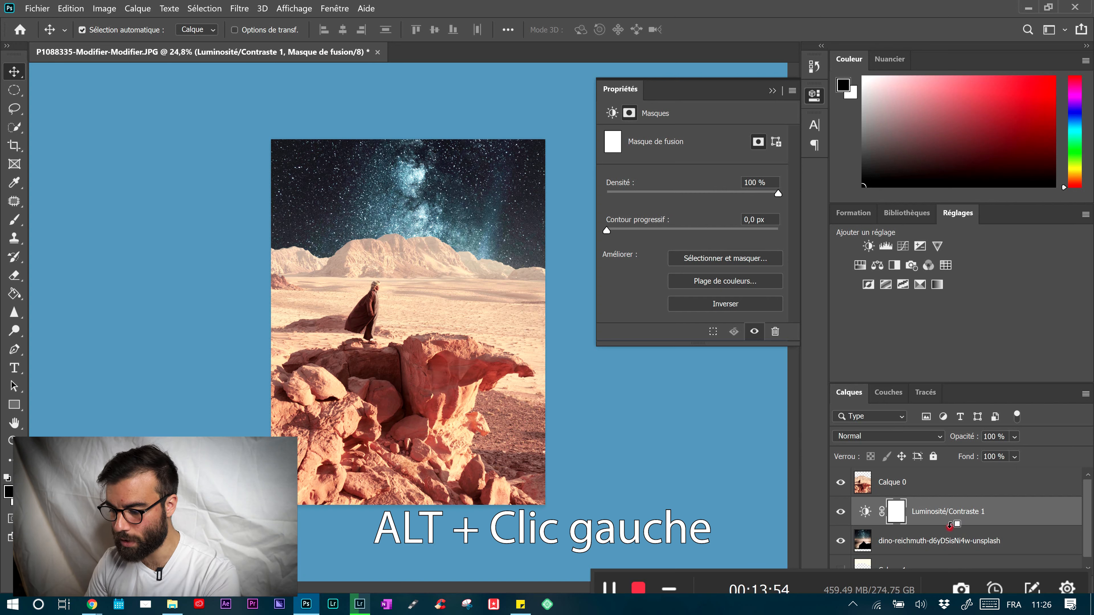
alt+click(954, 526)
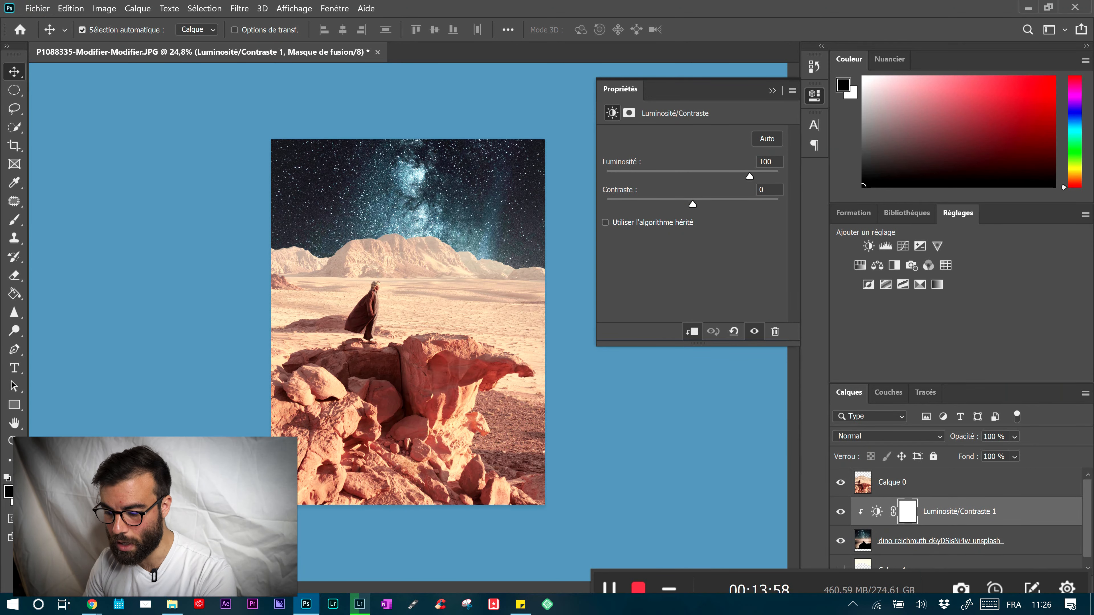
Switch to Lightroom Classic and activate the adjustment brush on the composite photo
click(359, 605)
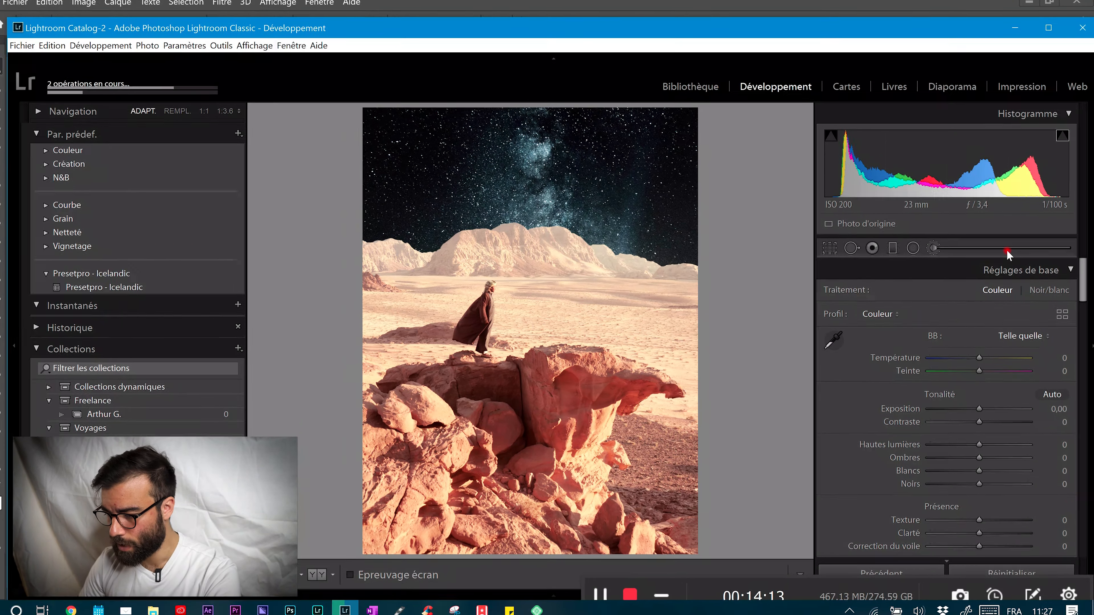
click(935, 249)
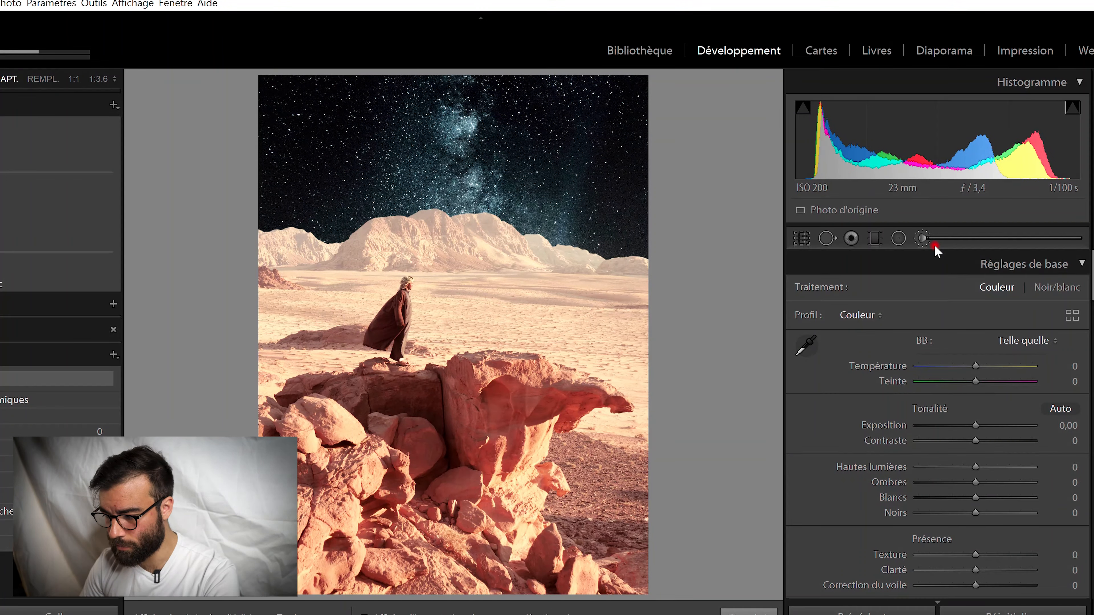
click(923, 240)
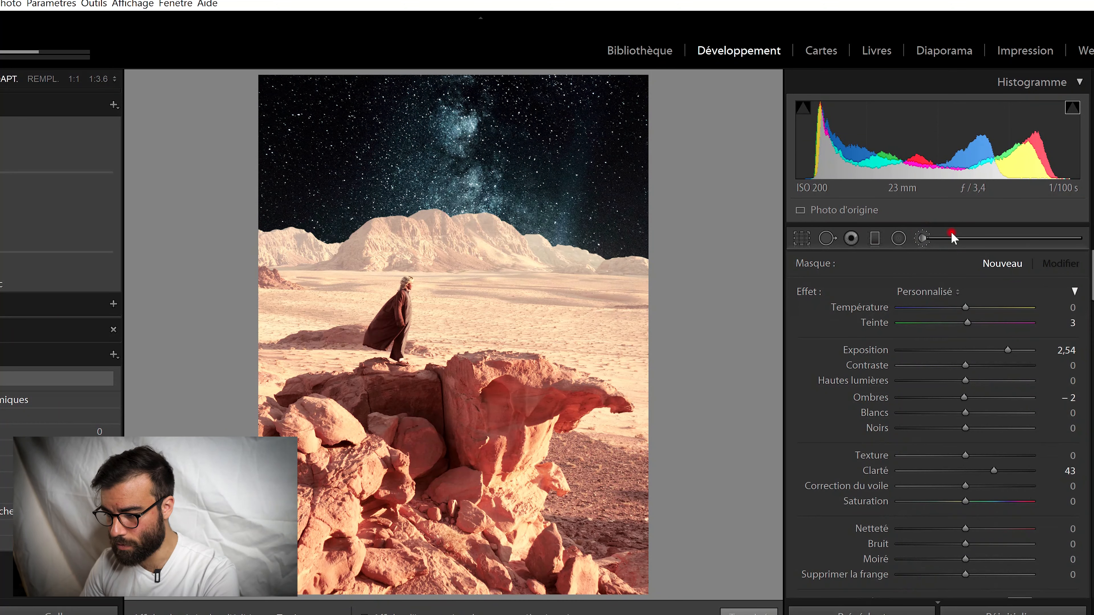
click(922, 240)
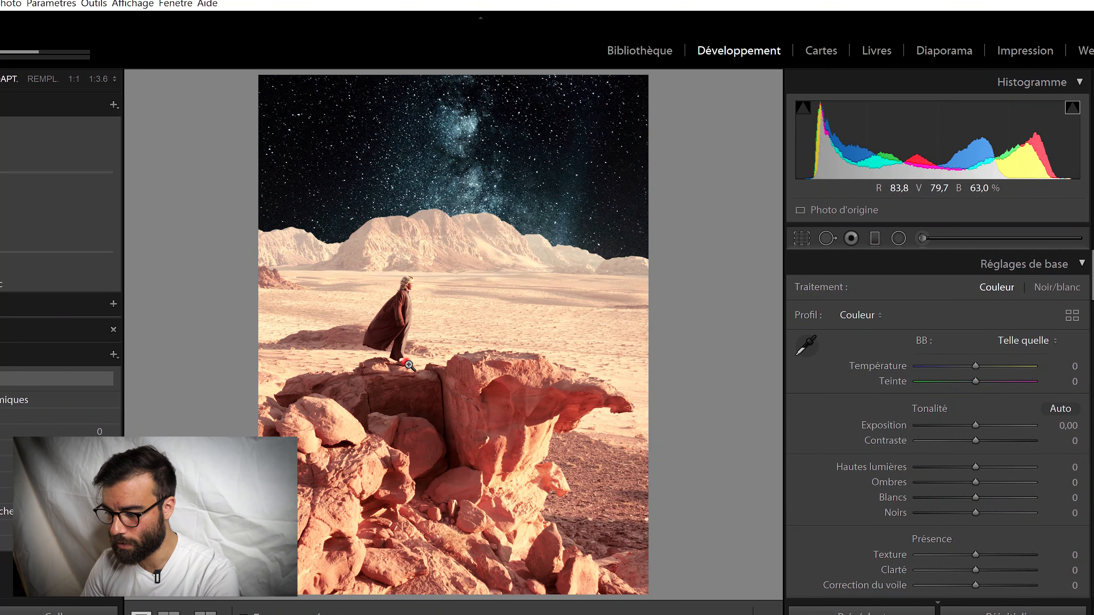
click(962, 239)
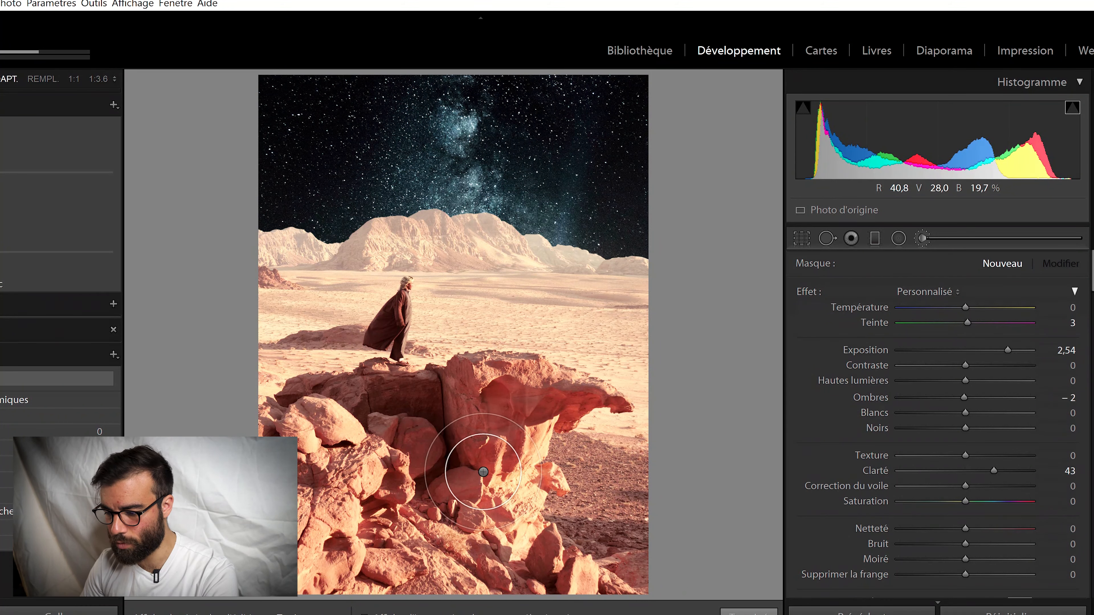
Set the brush's clarity to 0 and exposure to 2.84, and paint over the rocks, the man, the desert ground and the lower mountains
click(981, 471)
drag(980, 470, 963, 472)
drag(1008, 350, 1013, 351)
mouse_move(464, 369)
mouse_down()
mouse_move(244, 391)
mouse_move(403, 440)
mouse_move(664, 494)
mouse_move(263, 534)
mouse_up()
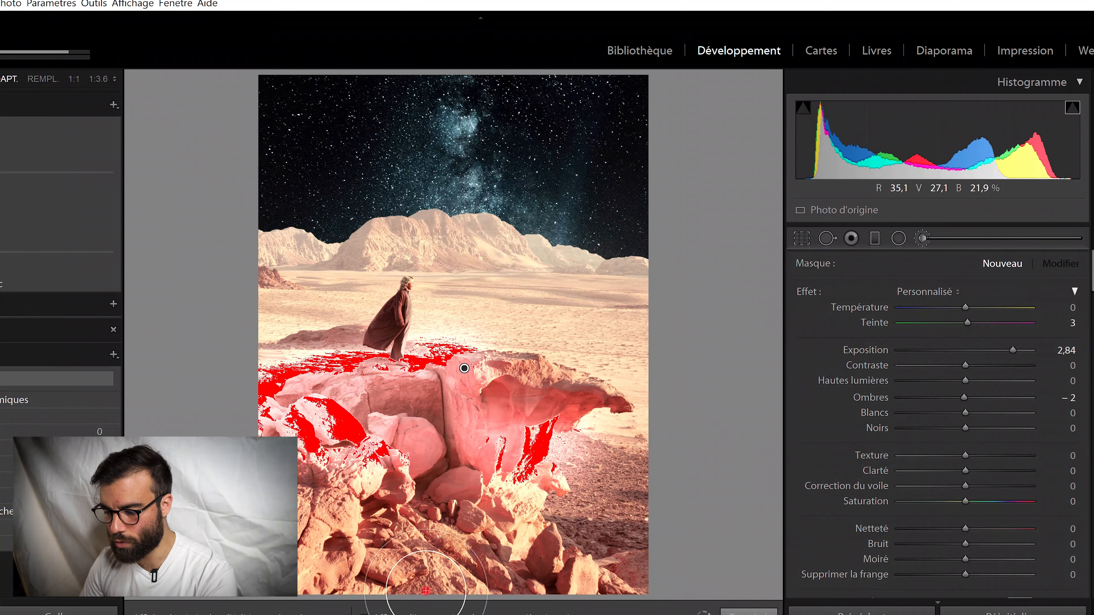
mouse_move(638, 322)
mouse_down()
mouse_move(446, 261)
mouse_move(314, 291)
mouse_move(230, 285)
mouse_move(285, 280)
mouse_move(271, 313)
mouse_move(534, 315)
mouse_move(645, 303)
mouse_move(609, 476)
mouse_move(567, 519)
mouse_move(289, 551)
mouse_move(345, 576)
mouse_move(516, 569)
mouse_move(633, 547)
mouse_move(623, 527)
mouse_move(359, 531)
mouse_move(288, 456)
mouse_move(274, 571)
mouse_move(433, 581)
mouse_move(654, 567)
mouse_up()
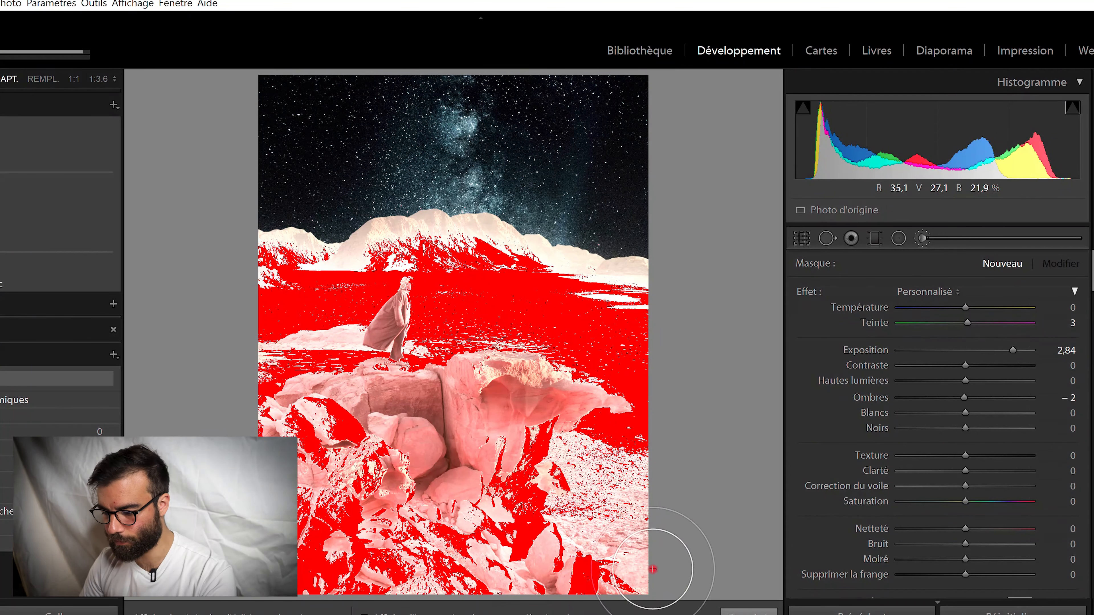
Darken the brushed landscape with exposure −1.22, shadows −43, whites −24 and blacks −32
drag(1013, 350, 945, 350)
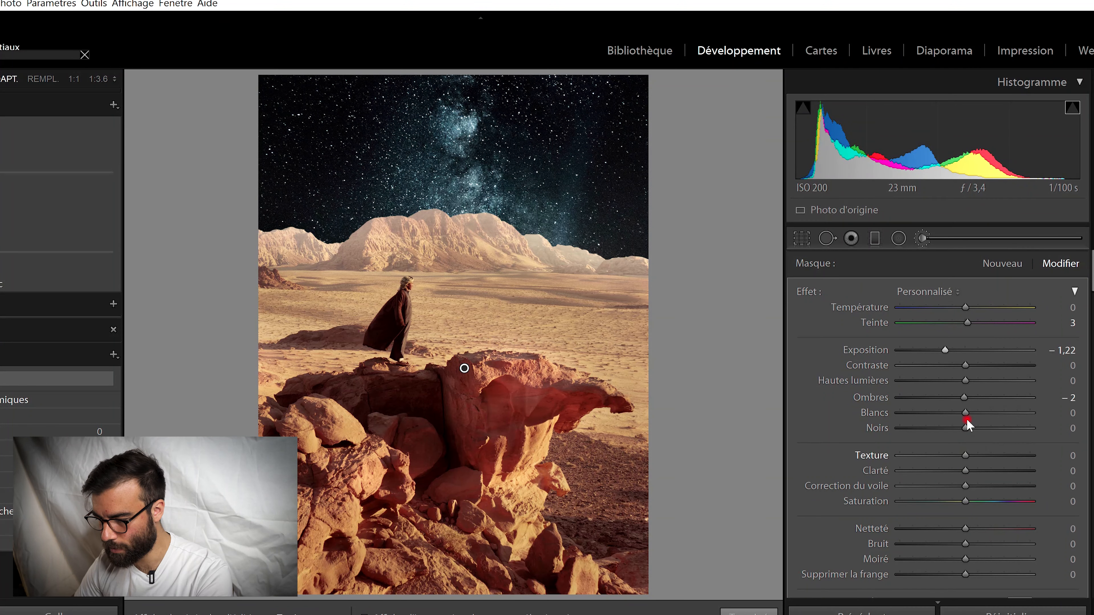
drag(953, 430, 955, 430)
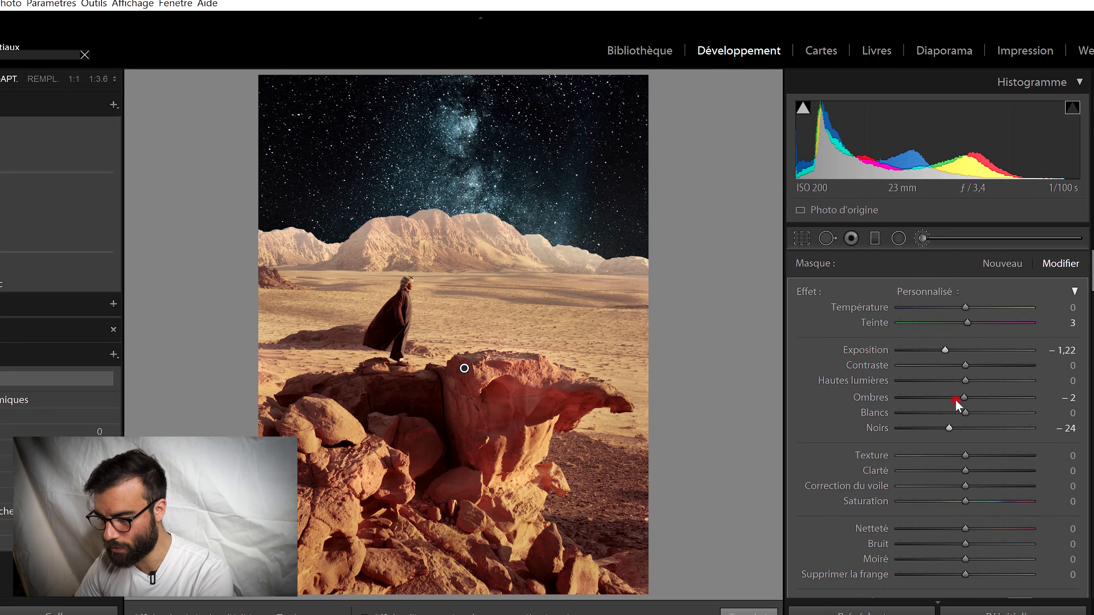
drag(946, 403, 920, 406)
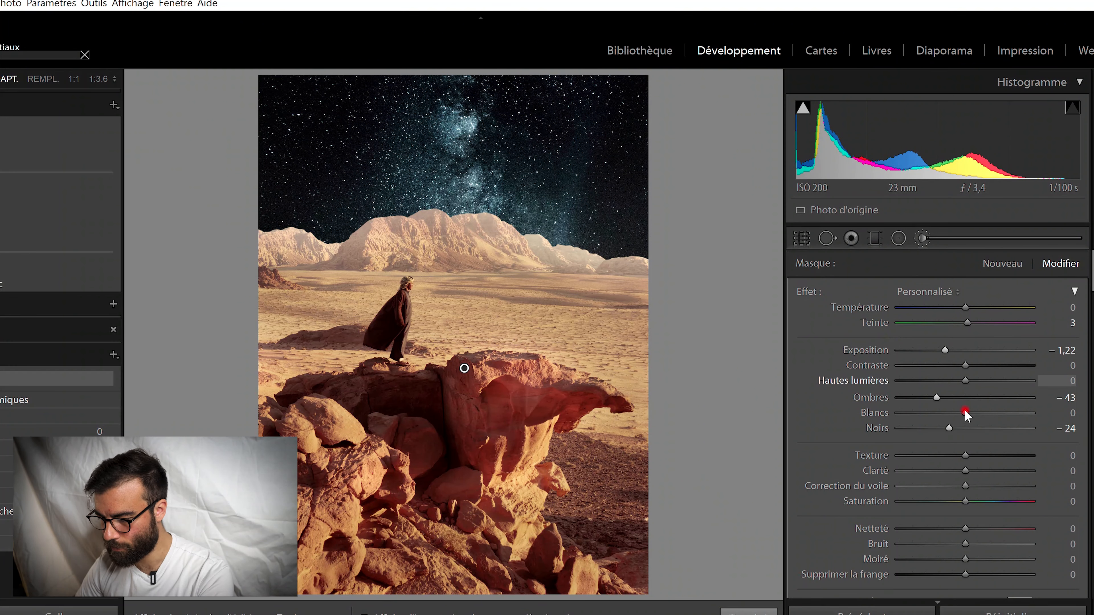
click(949, 414)
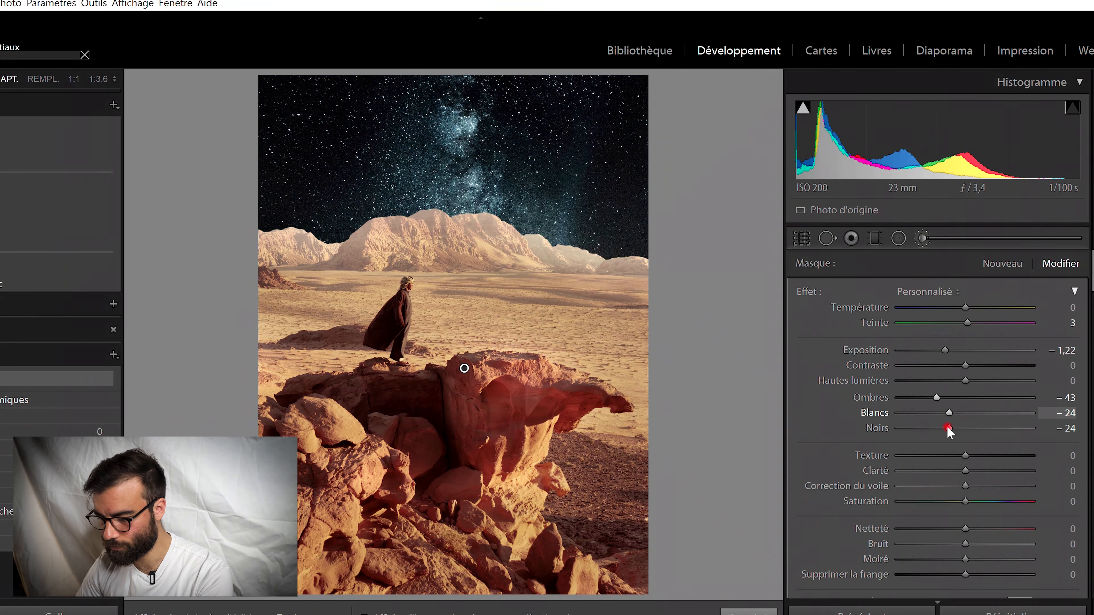
drag(943, 431, 942, 430)
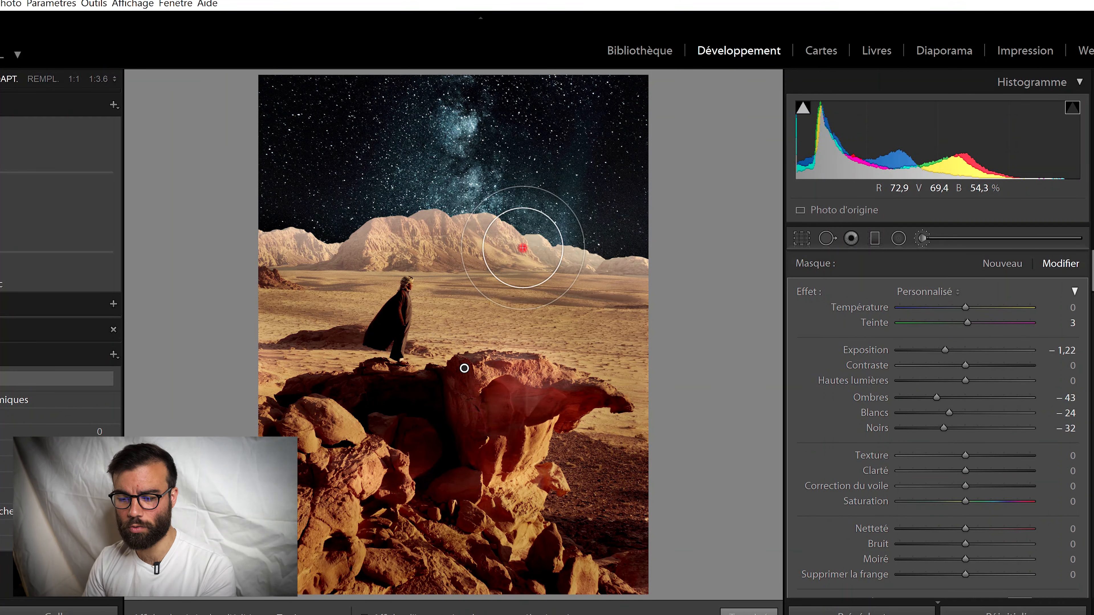
Cool the brushed landscape by setting its temperature to −31 and tint to 8
drag(961, 308, 951, 307)
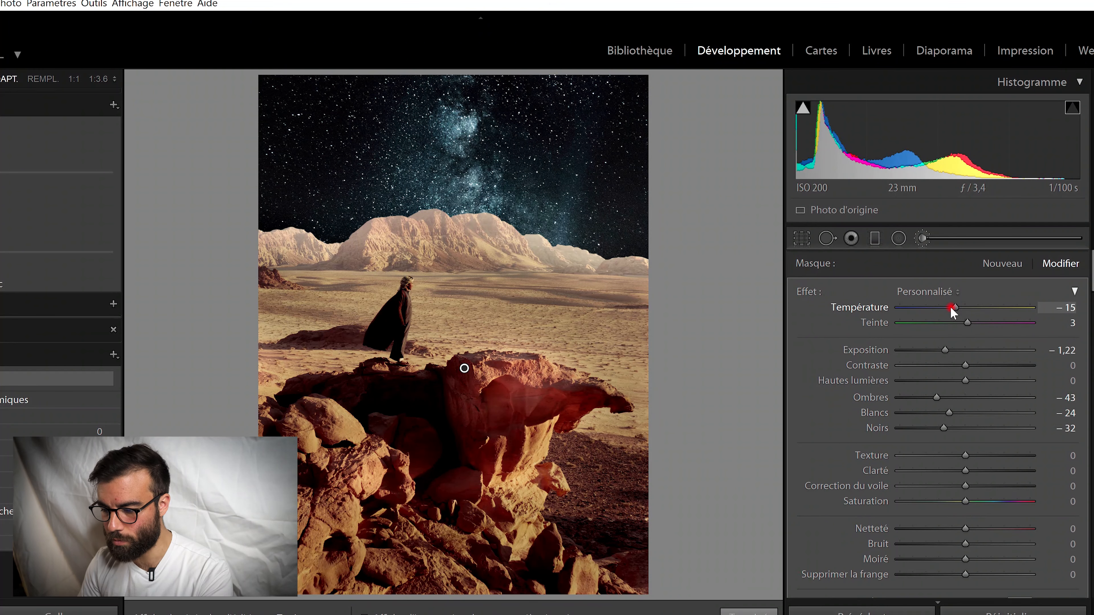
drag(950, 307, 942, 308)
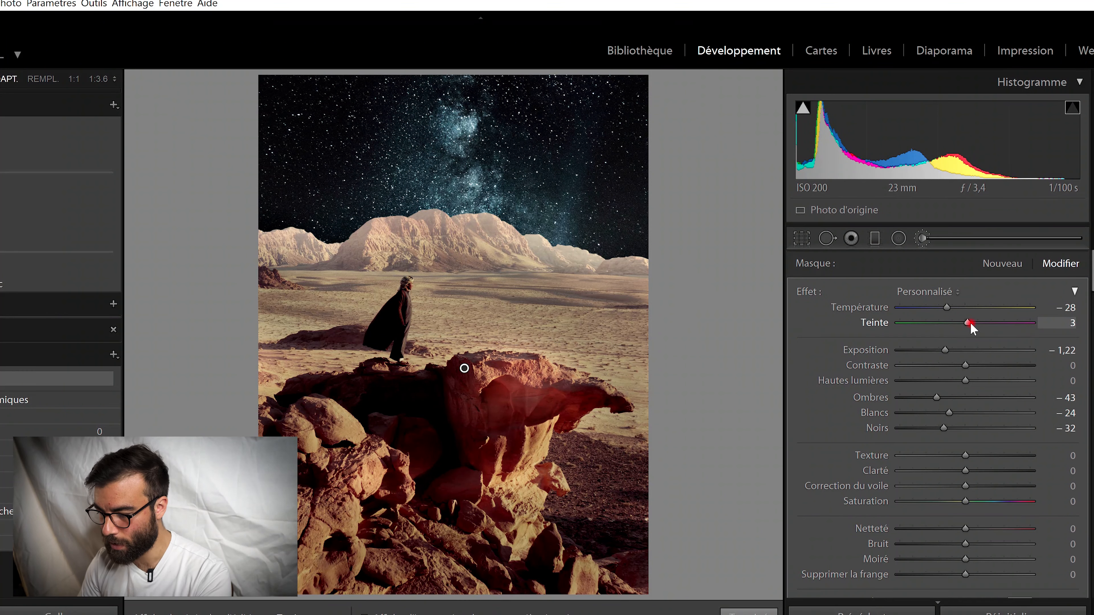
drag(971, 325, 946, 308)
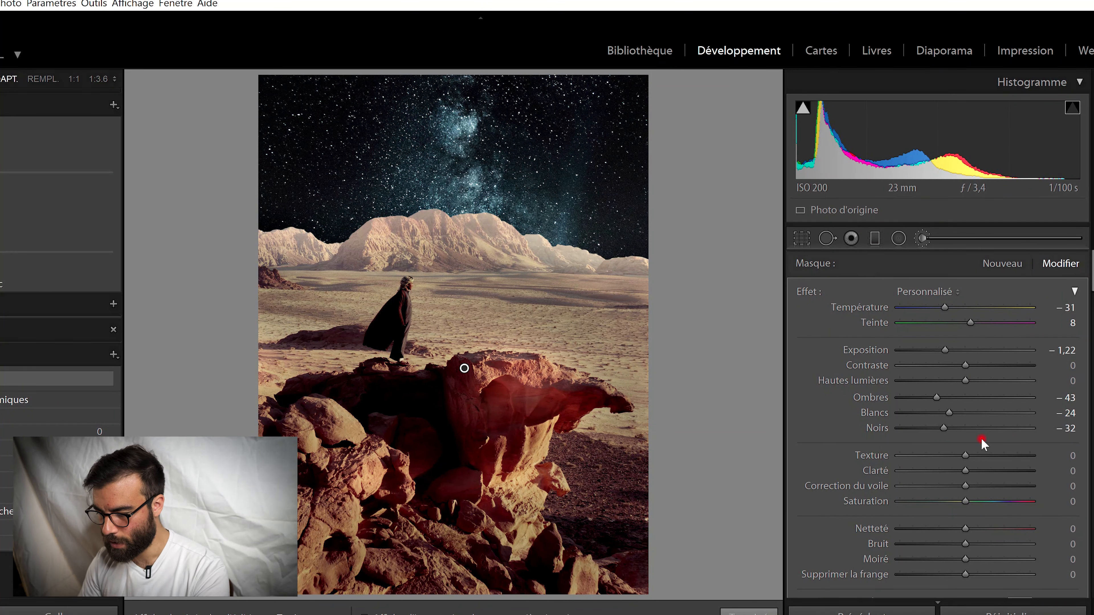
Try strong positive and negative dehaze on the brushed landscape, and settle on a dehaze of 42
click(977, 486)
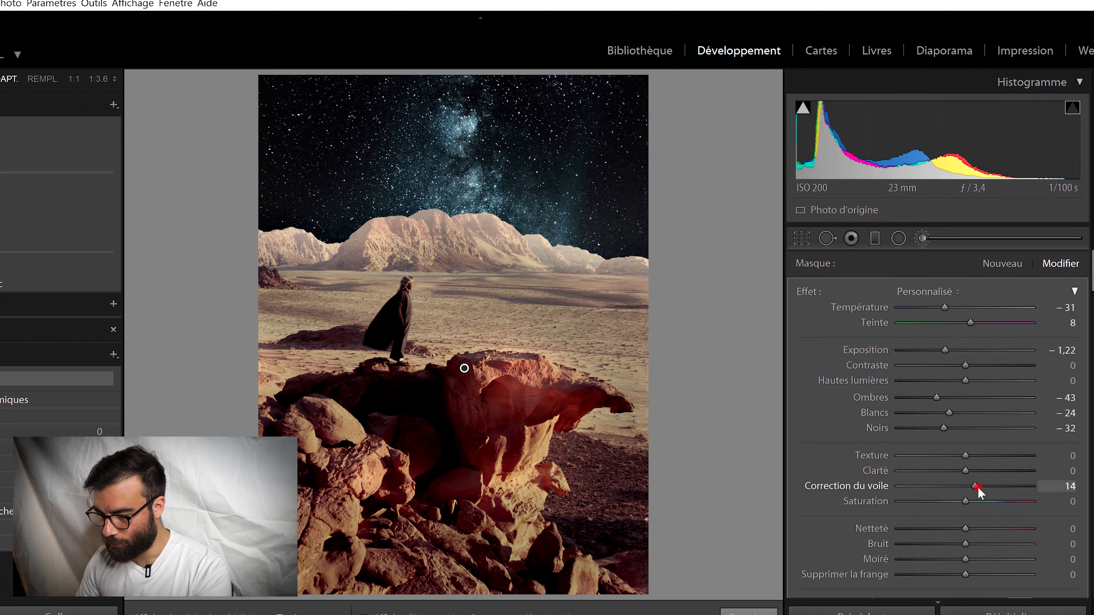
drag(979, 488, 980, 487)
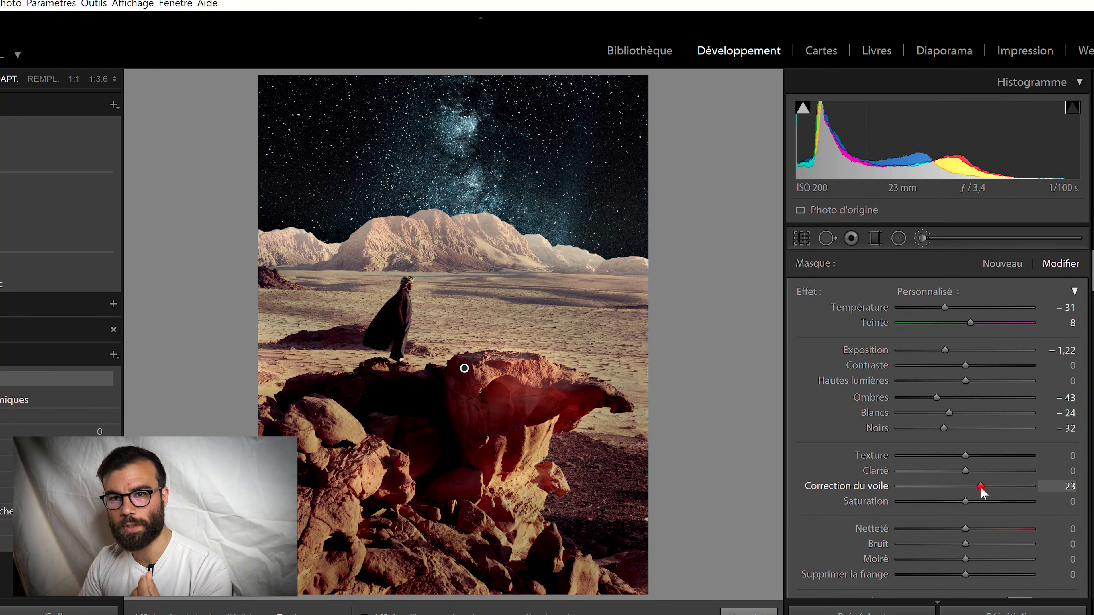
drag(981, 488, 1017, 489)
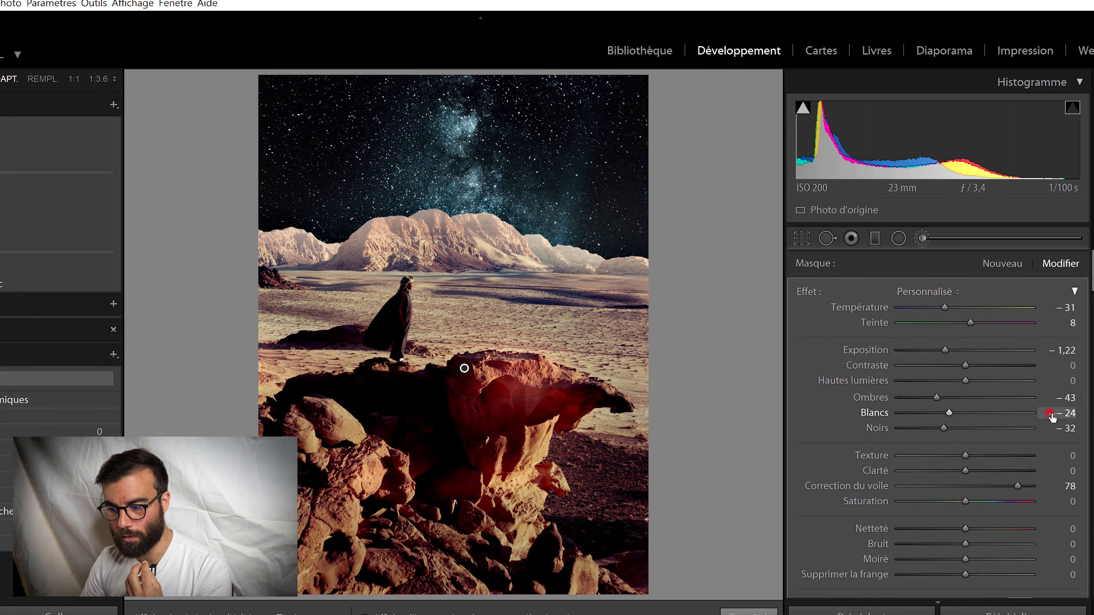
drag(1017, 487, 909, 489)
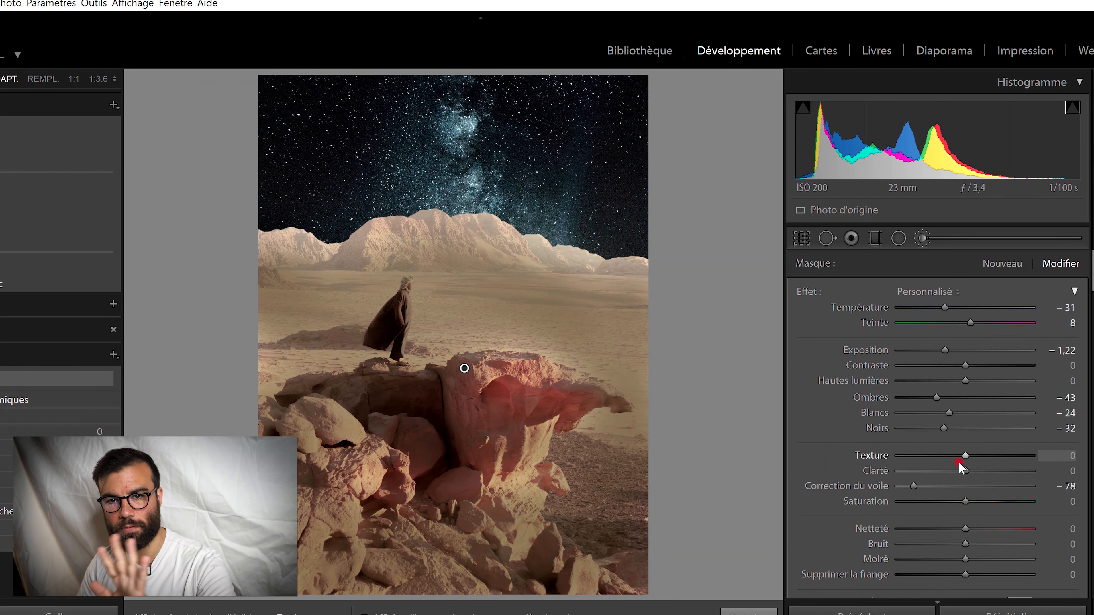
drag(923, 488, 986, 472)
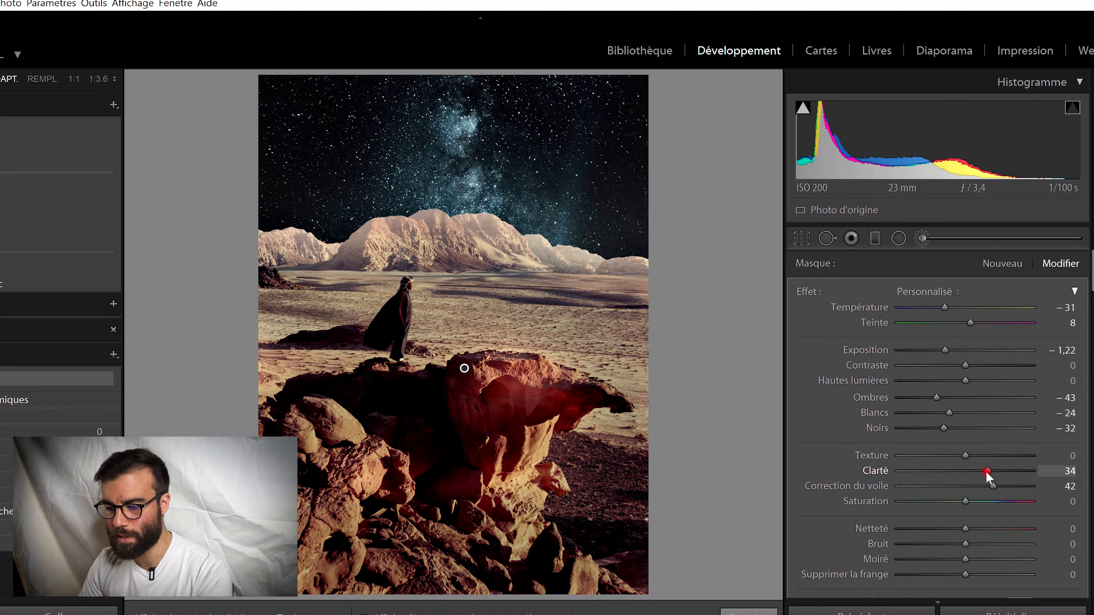
Soften and mute the brushed landscape with clarity −28 and saturation −27
drag(971, 474, 948, 476)
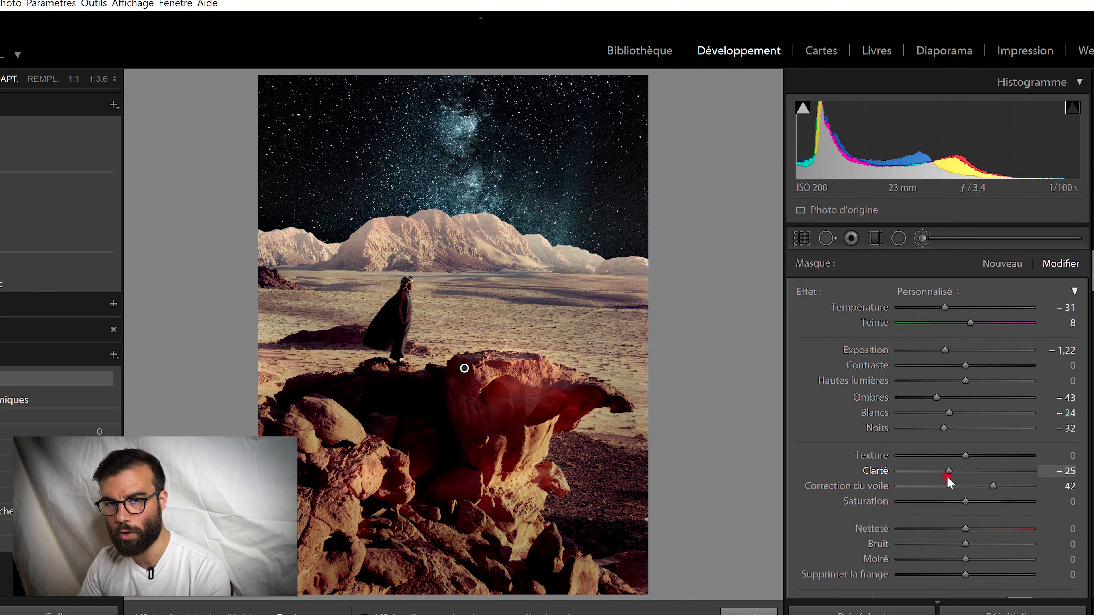
mouse_move(947, 475)
mouse_down()
mouse_move(993, 472)
mouse_move(952, 478)
mouse_up()
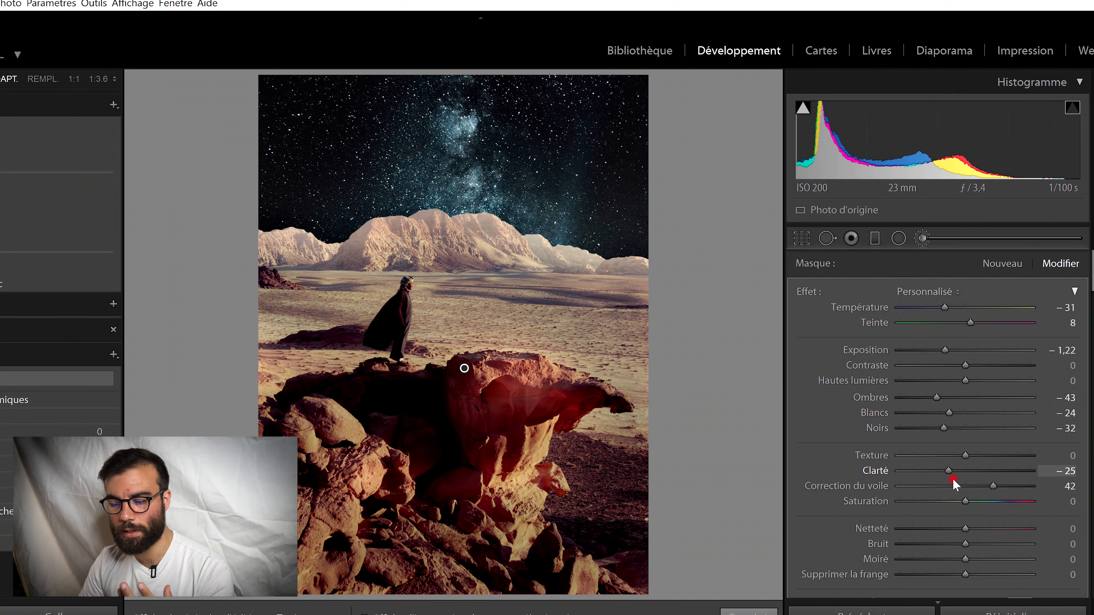
drag(953, 479, 938, 476)
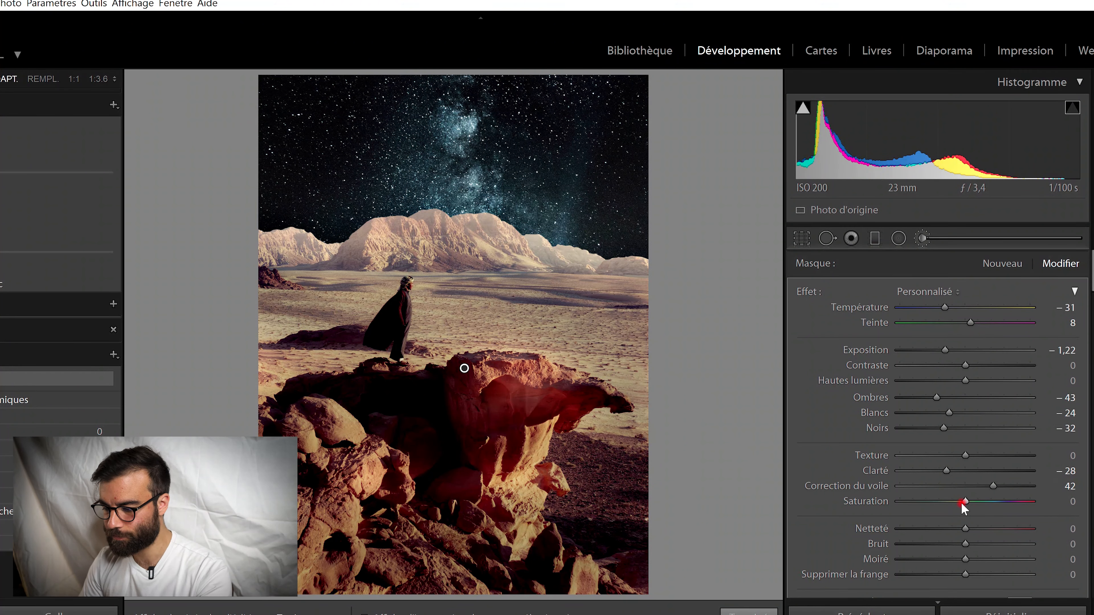
drag(962, 502, 948, 503)
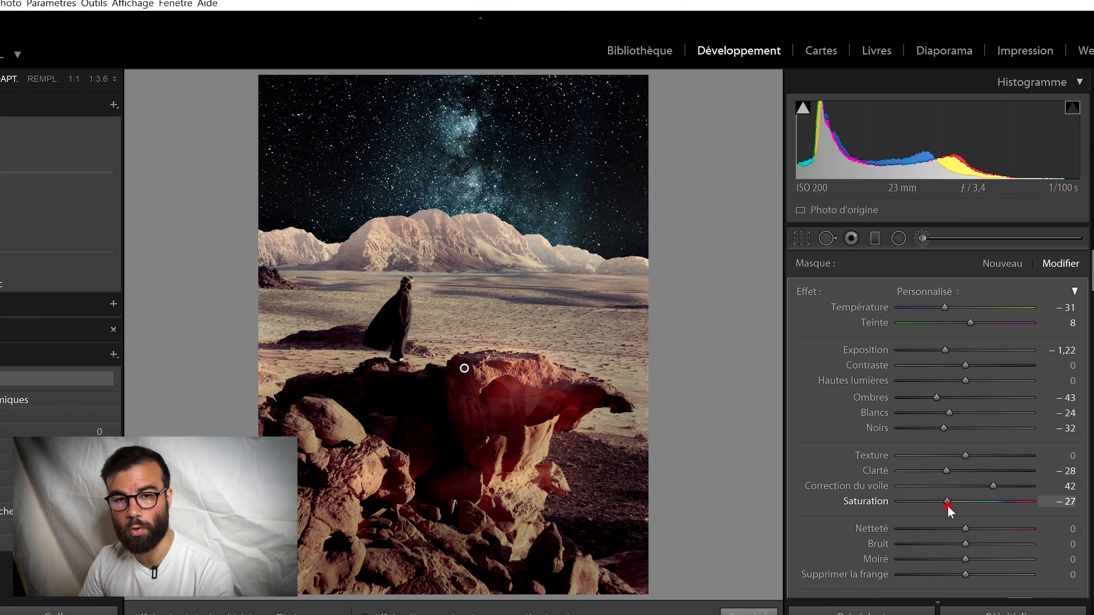
drag(947, 503, 948, 503)
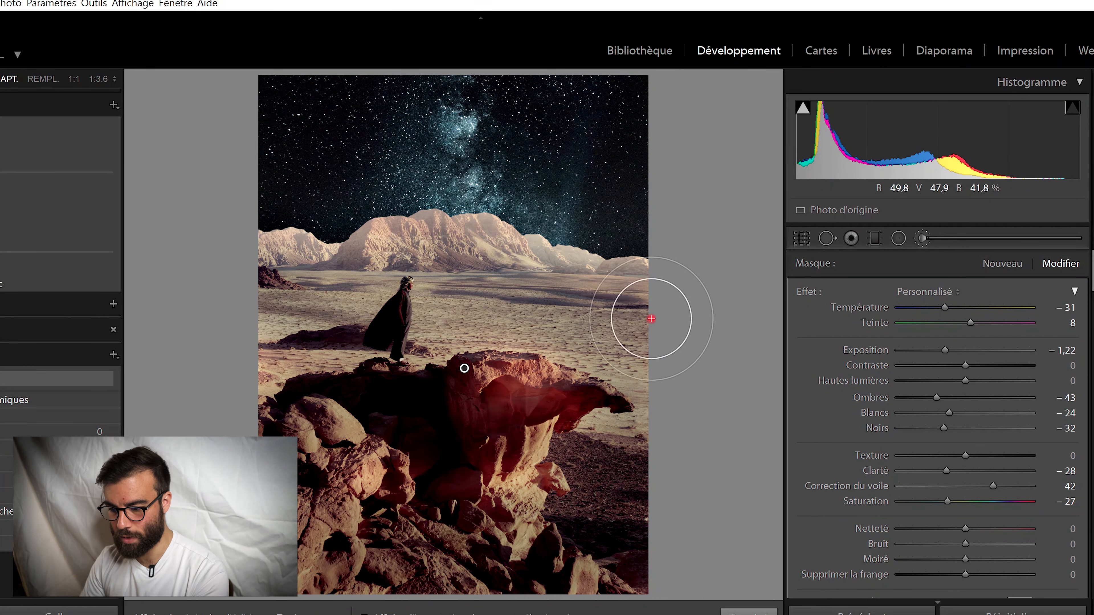
scroll(857, 482, down, 10)
scroll(863, 486, down, 5)
scroll(863, 487, down, 7)
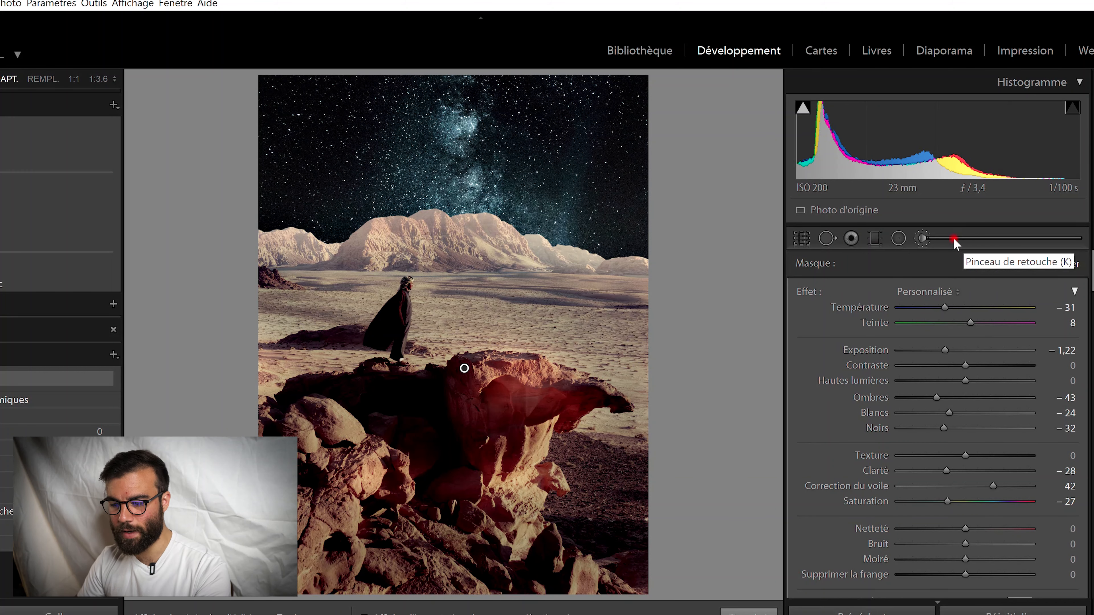
scroll(861, 344, down, 5)
scroll(862, 345, up, 5)
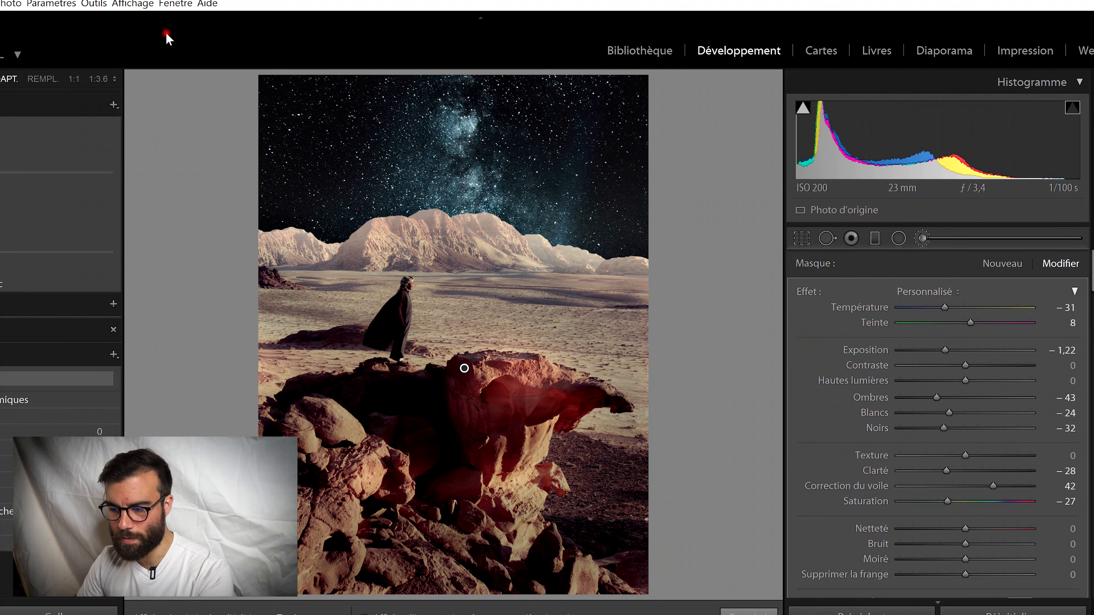
Add a slightly tilted graduated filter covering the starry sky and fading out across the mountains
click(882, 242)
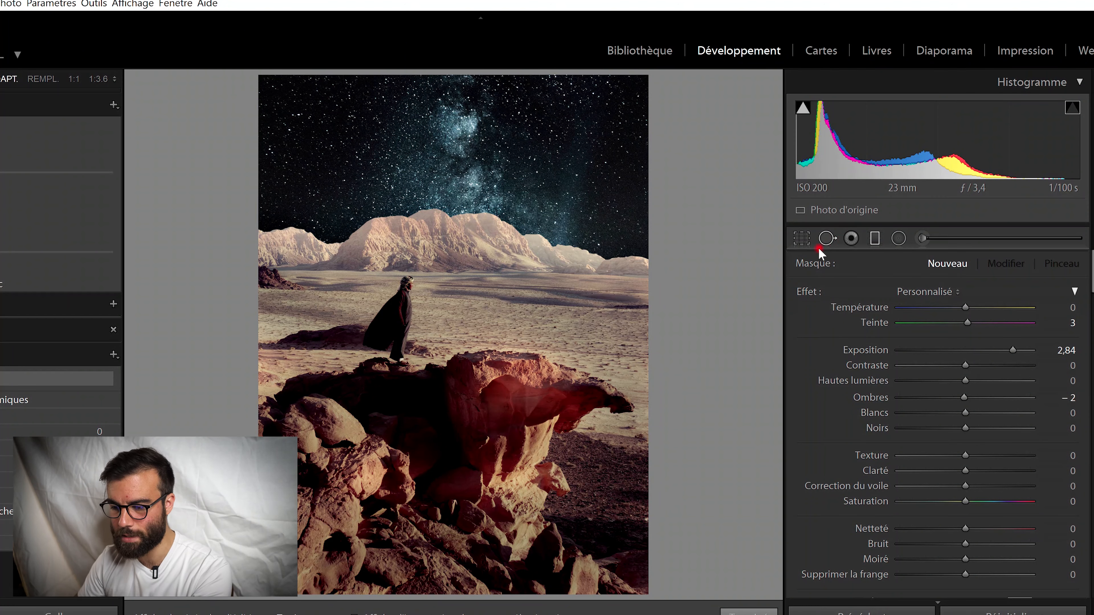
click(874, 238)
click(873, 239)
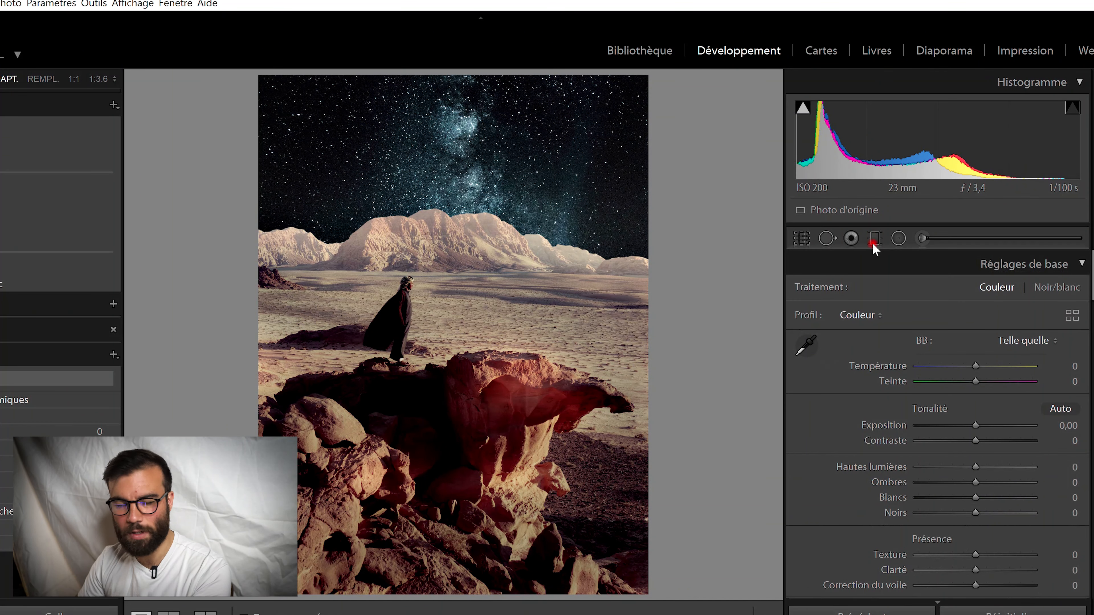
click(874, 239)
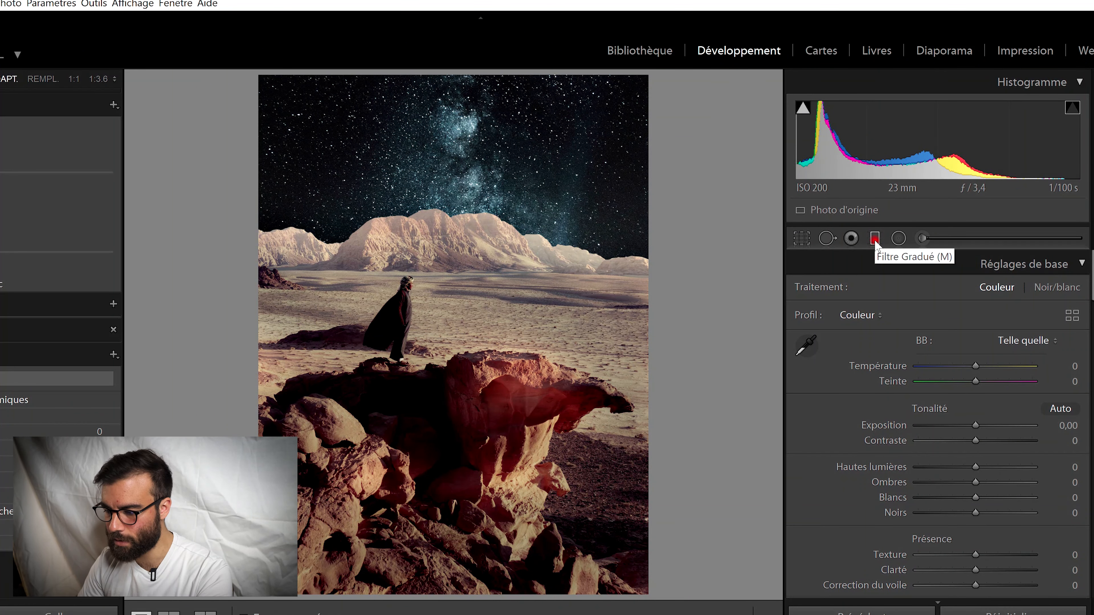
click(875, 239)
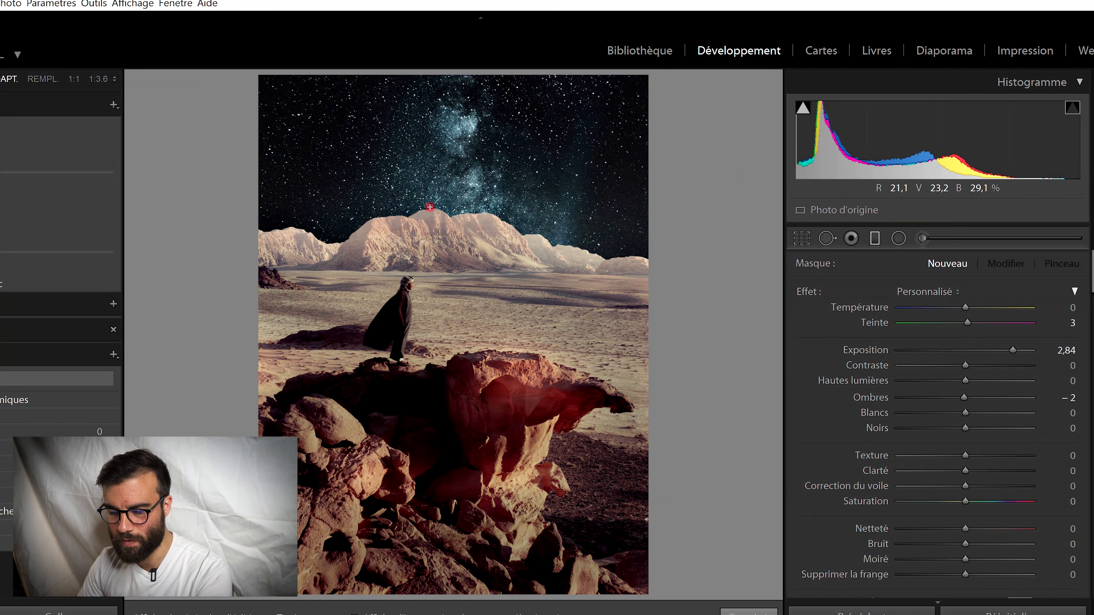
drag(430, 207, 431, 258)
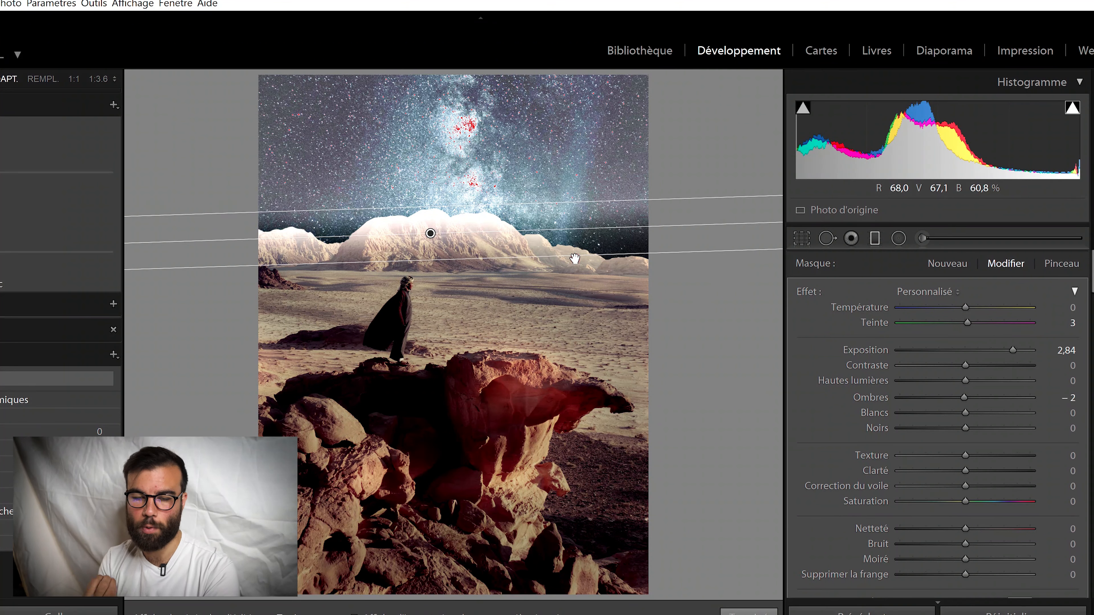
Reset the sky filter's exposure to 0 and set its temperature to −11
drag(1013, 350, 975, 357)
double_click(973, 350)
drag(965, 308, 958, 308)
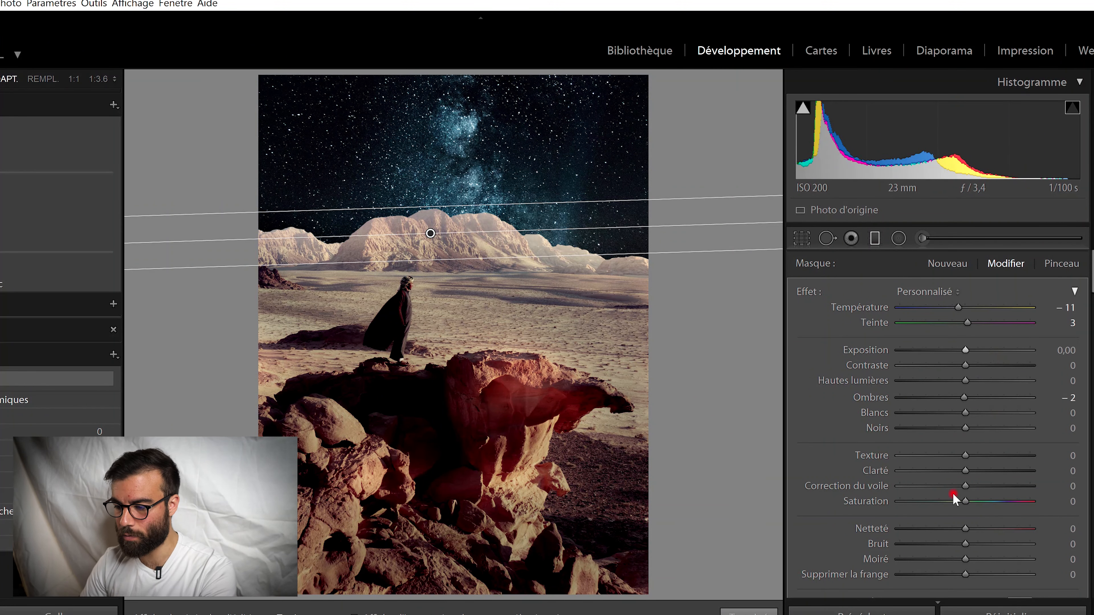
Soften the sky filter with saturation −9, clarity −47 and texture −42
drag(940, 505, 956, 505)
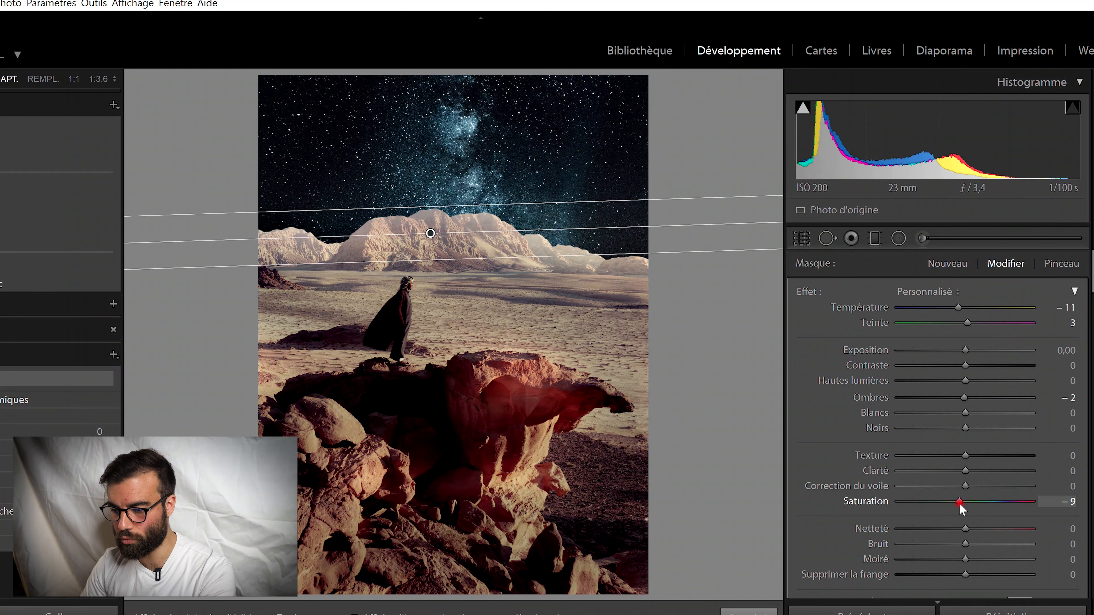
drag(964, 471, 933, 472)
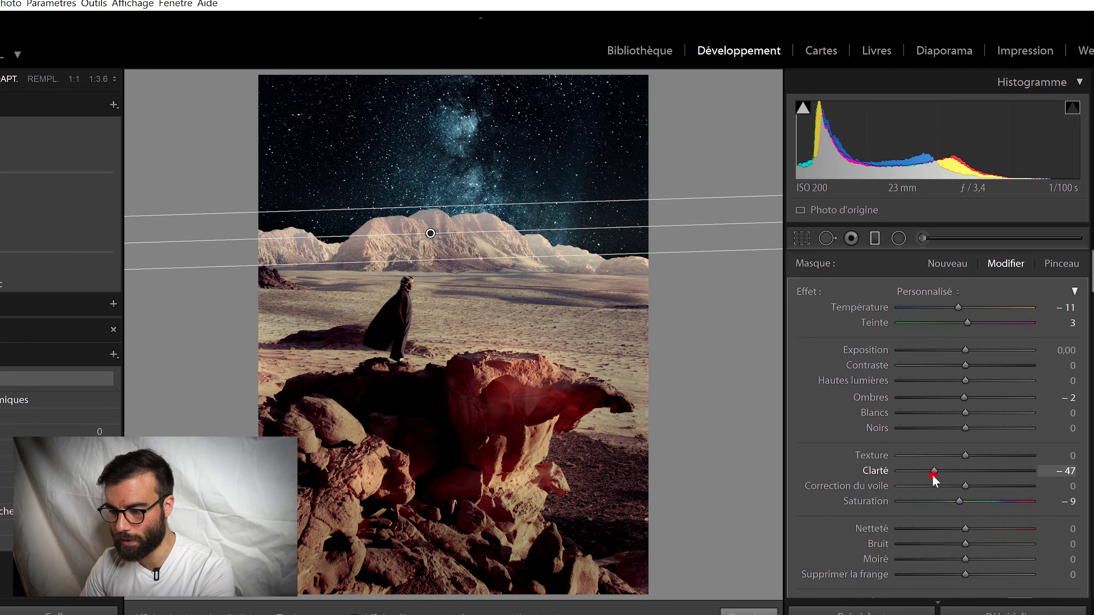
drag(952, 463, 956, 460)
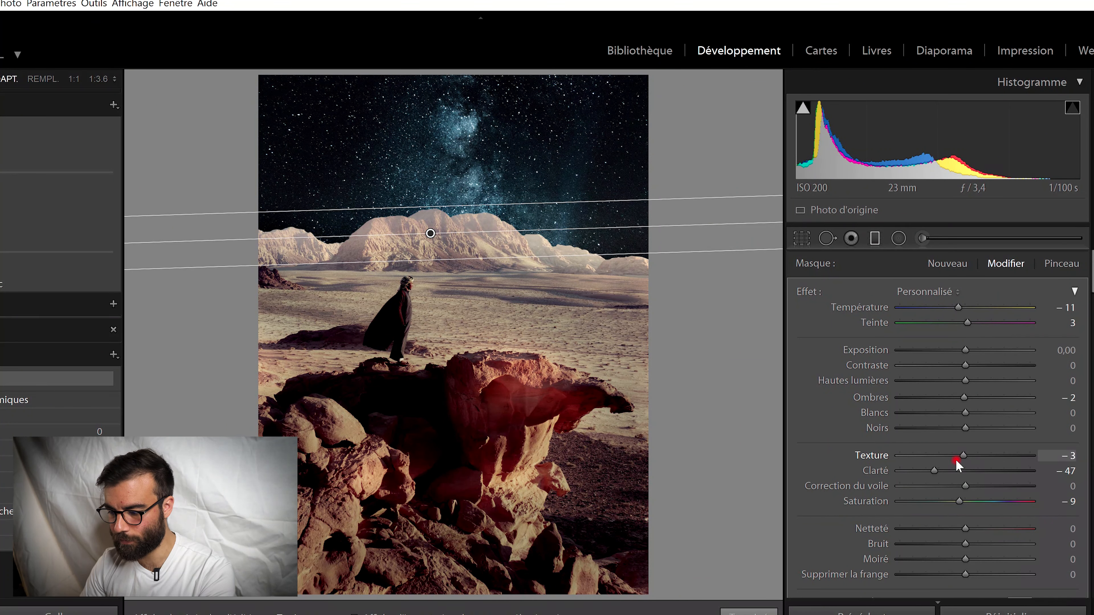
drag(950, 467, 926, 471)
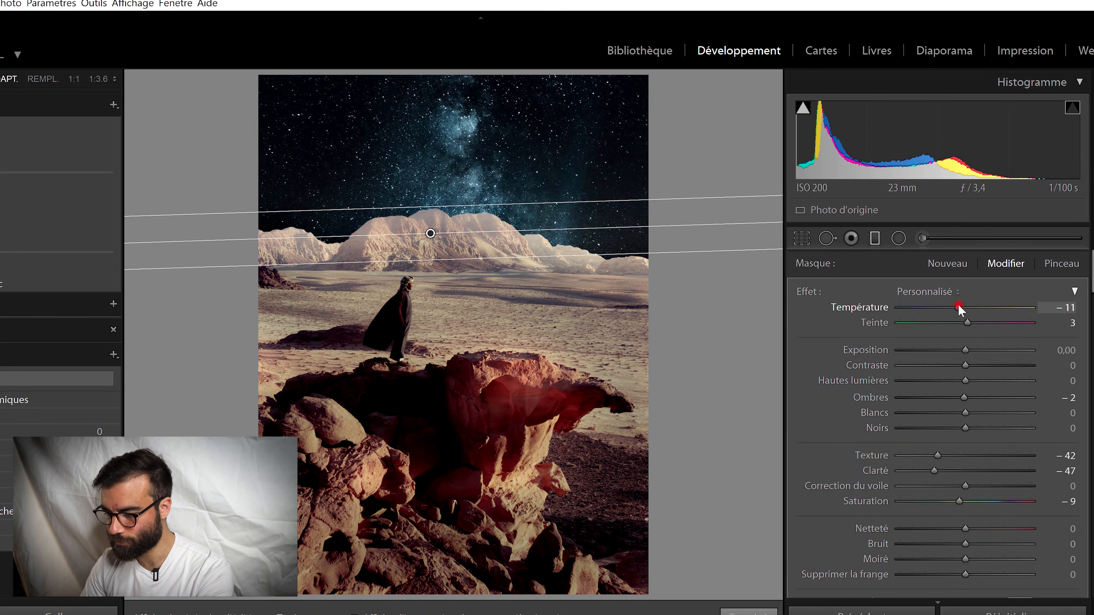
Cool the sky filter to temperature −20 with tint 18, and finish editing the graduated filter
drag(953, 311, 947, 311)
drag(968, 323, 971, 323)
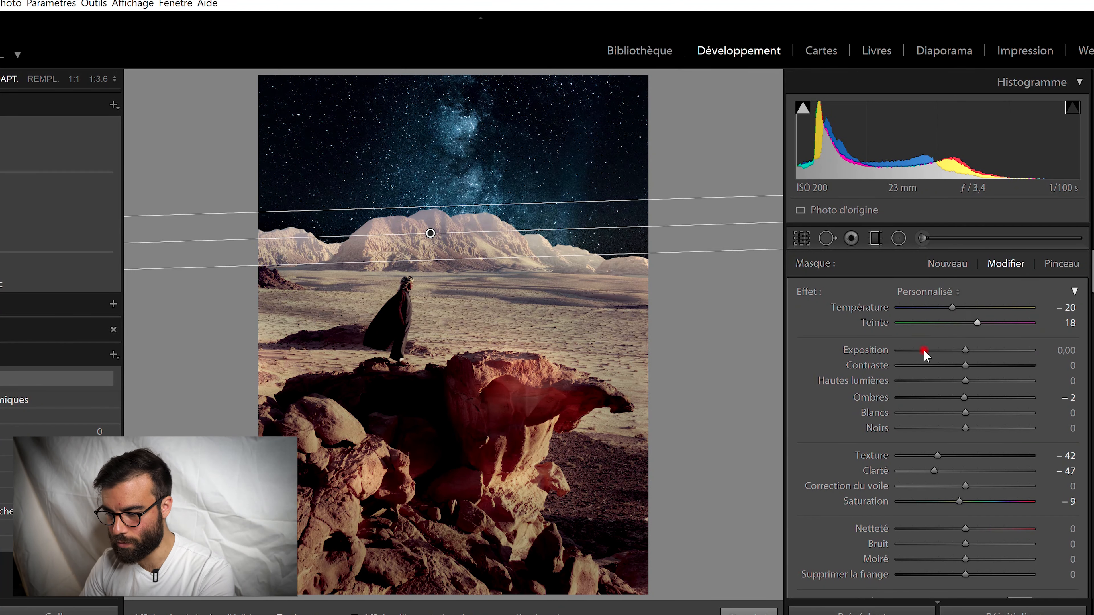
click(875, 239)
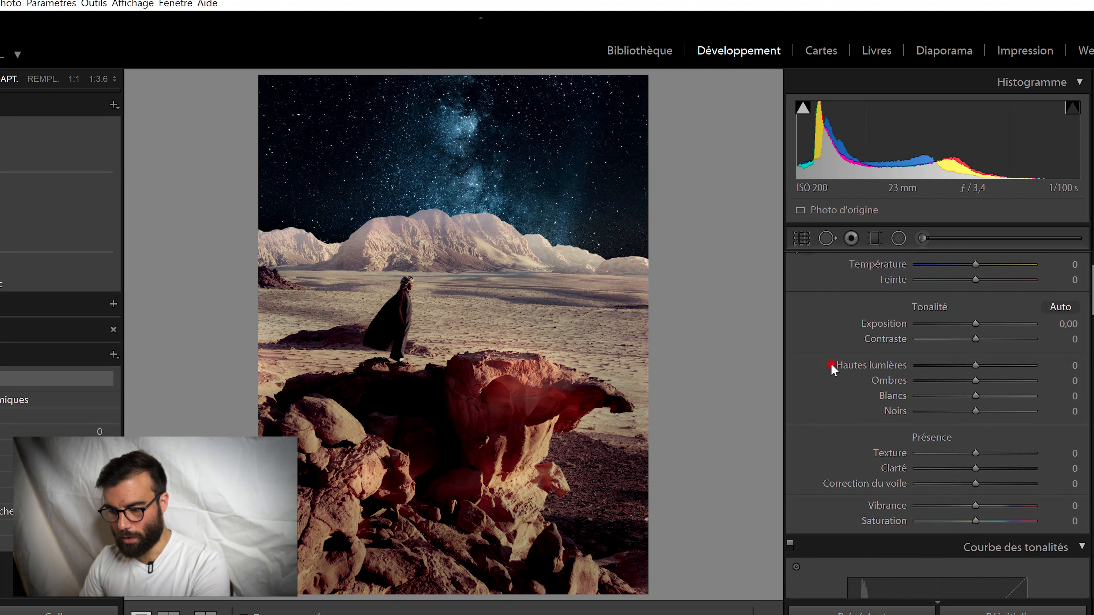
Inspect the mountain edges at 1:1, then brush a new adjustment mask over the whole mountain range on the horizon
key(alt)
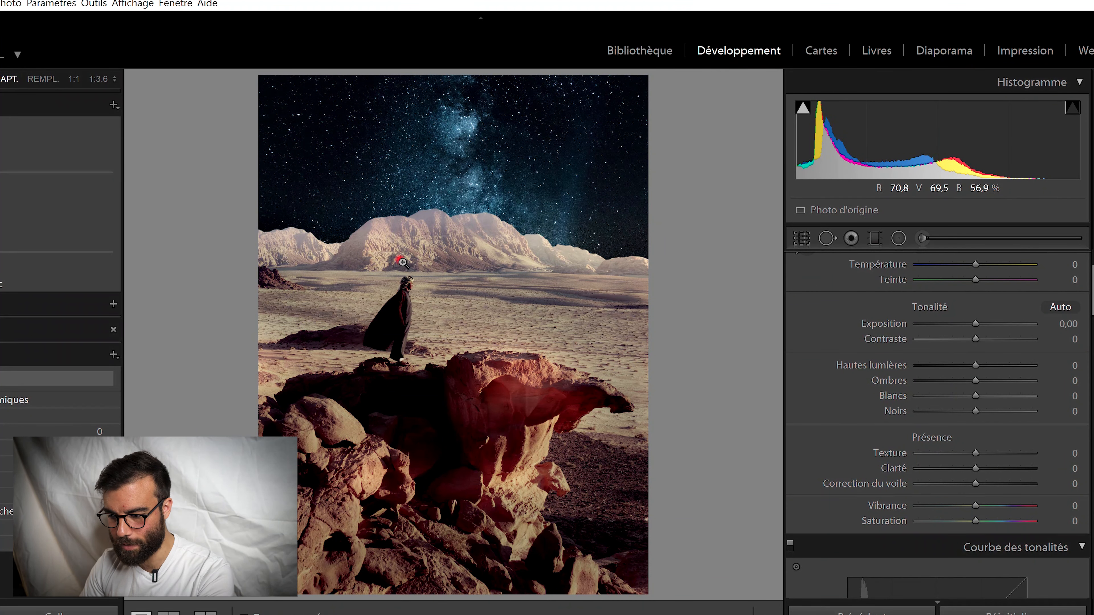
click(574, 249)
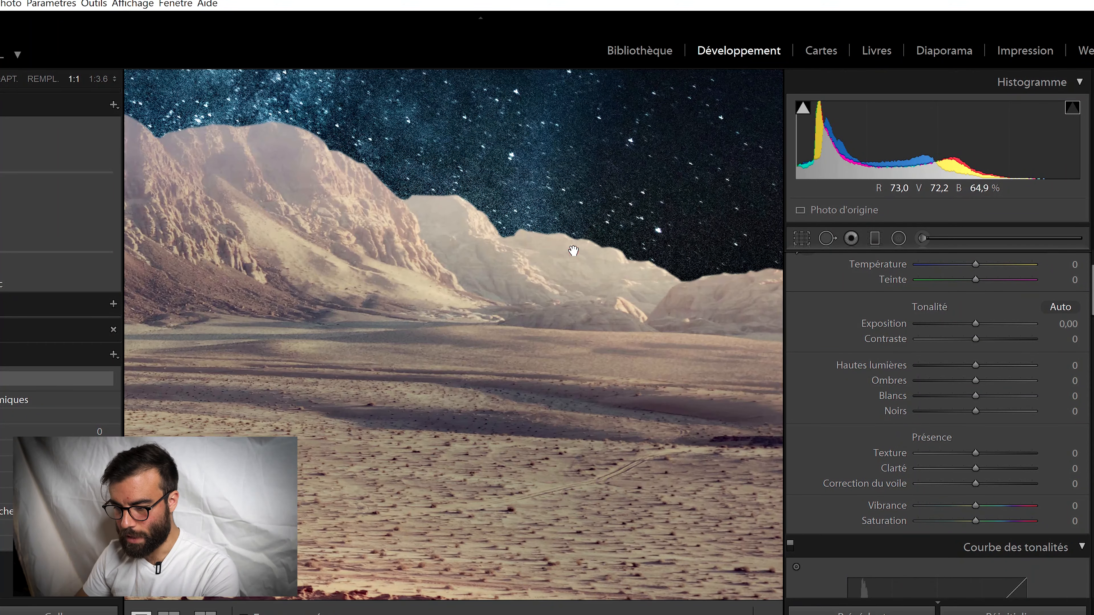
scroll(525, 288, down, 10)
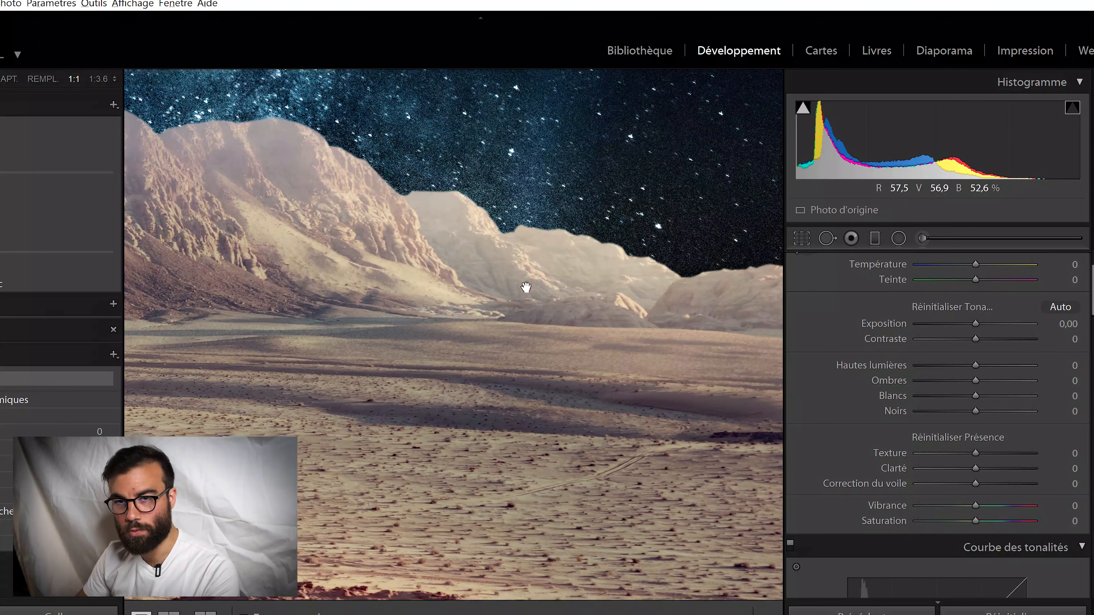
scroll(525, 288, up, 6)
click(525, 288)
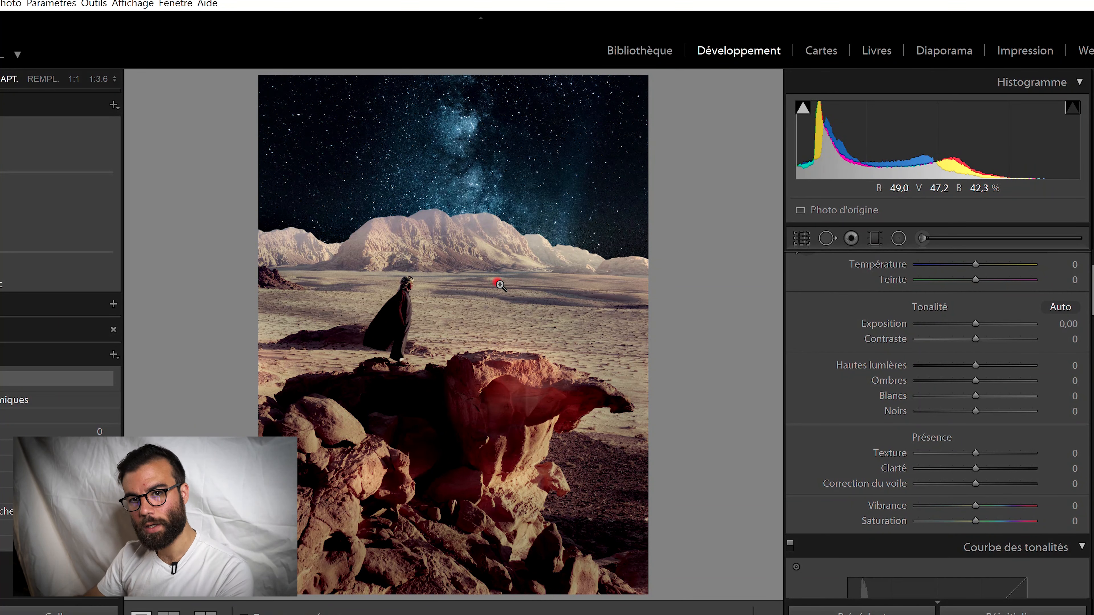
click(959, 244)
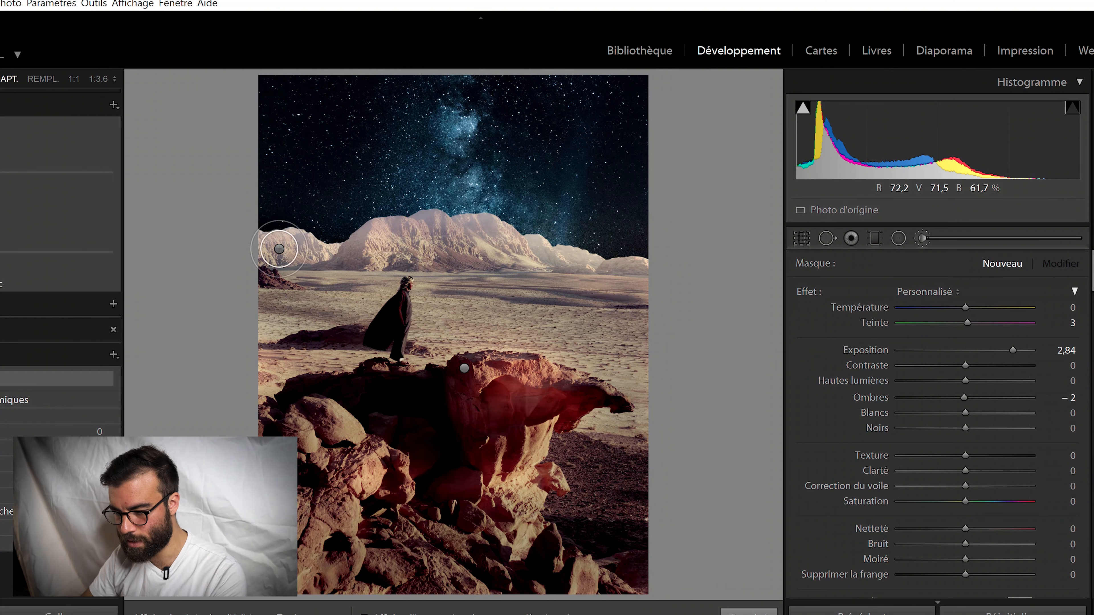
drag(279, 246, 288, 245)
mouse_move(386, 246)
mouse_down()
mouse_move(459, 235)
mouse_move(646, 255)
mouse_up()
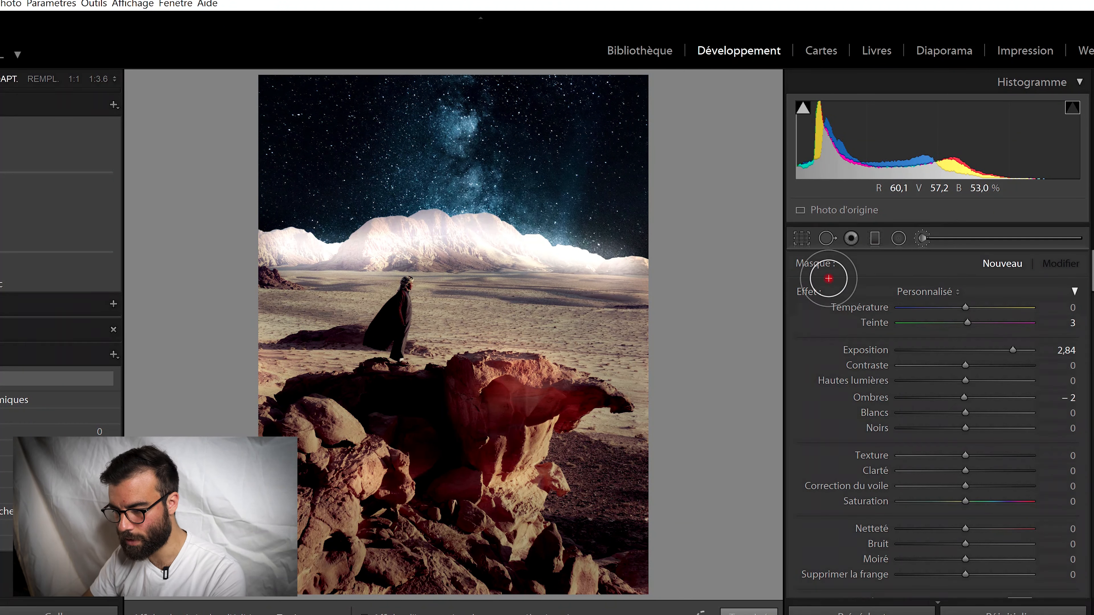
Darken the brushed mountains with exposure −0.59 and whites −67
double_click(1011, 350)
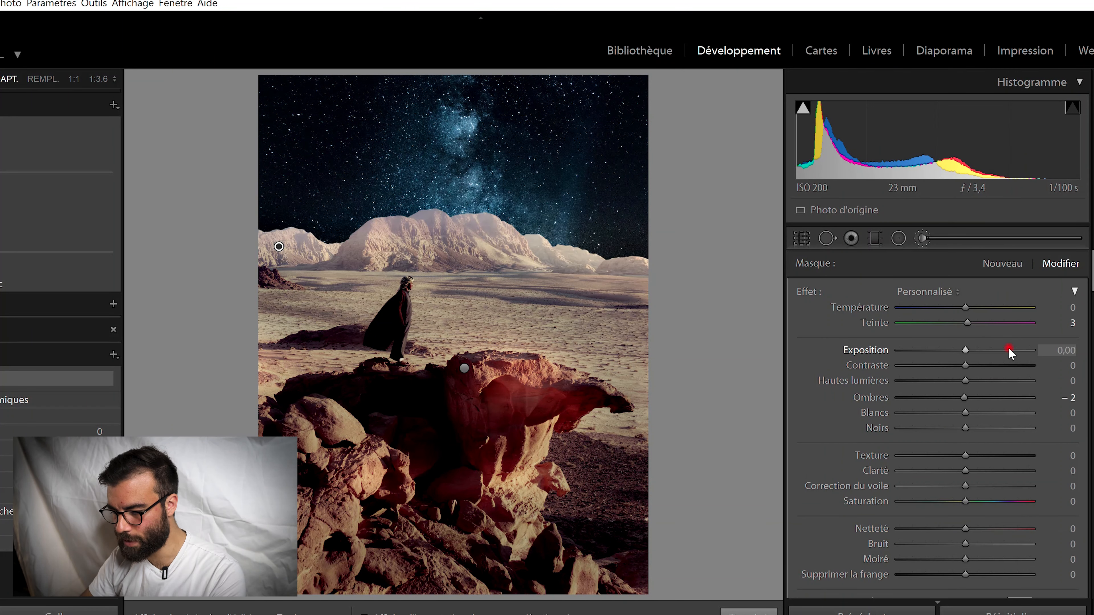
drag(965, 413, 921, 413)
drag(965, 351, 959, 354)
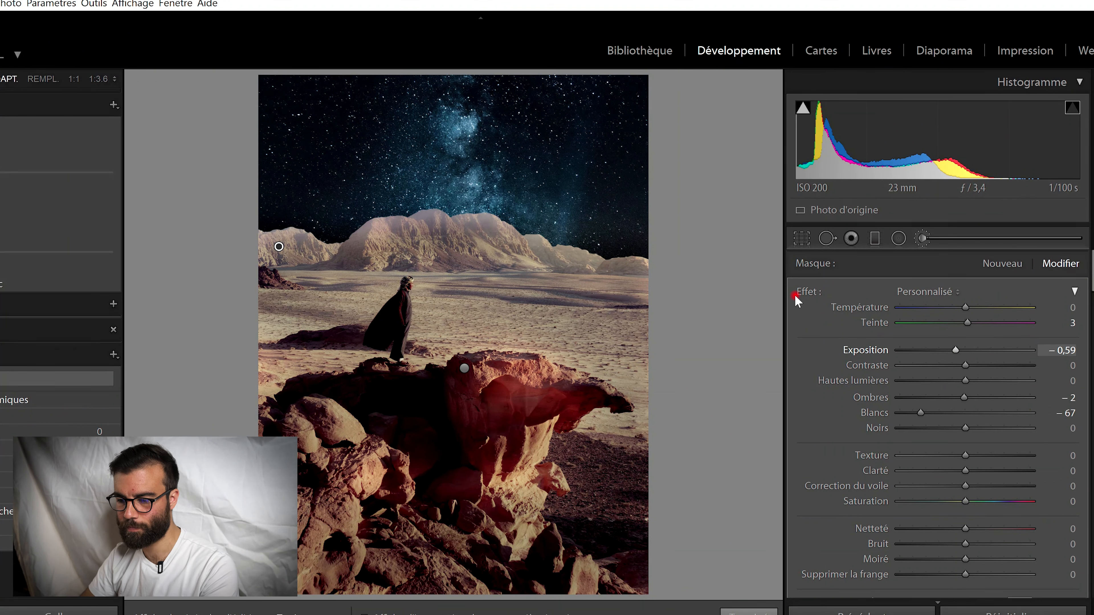
Undo the extra brush stroke and paint a new mask with a smaller brush over the low hills right of the main mountain
key(alt)
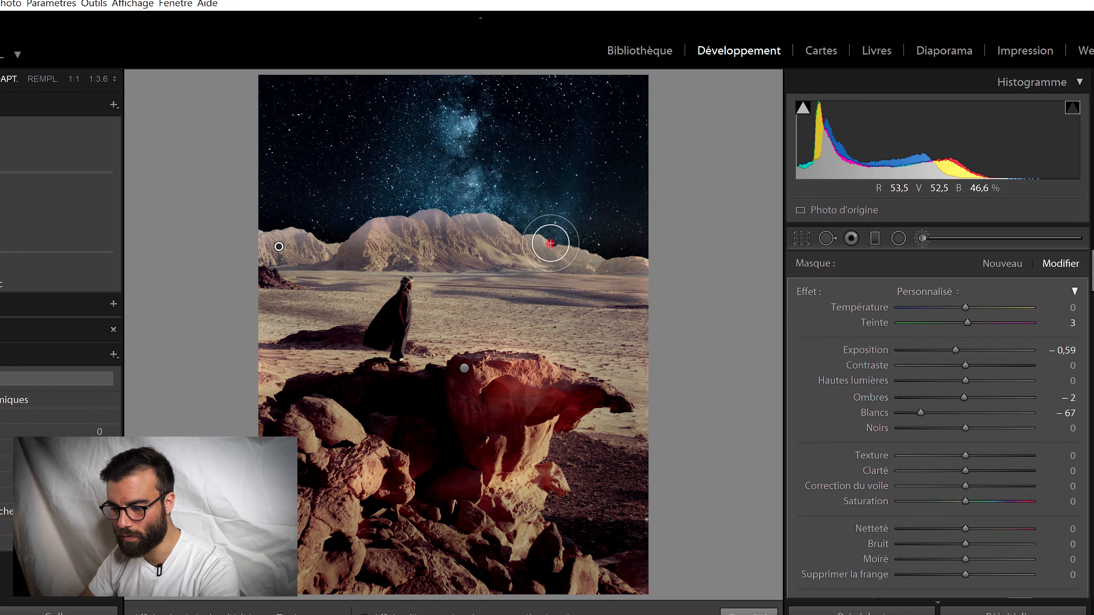
scroll(589, 260, down, 5)
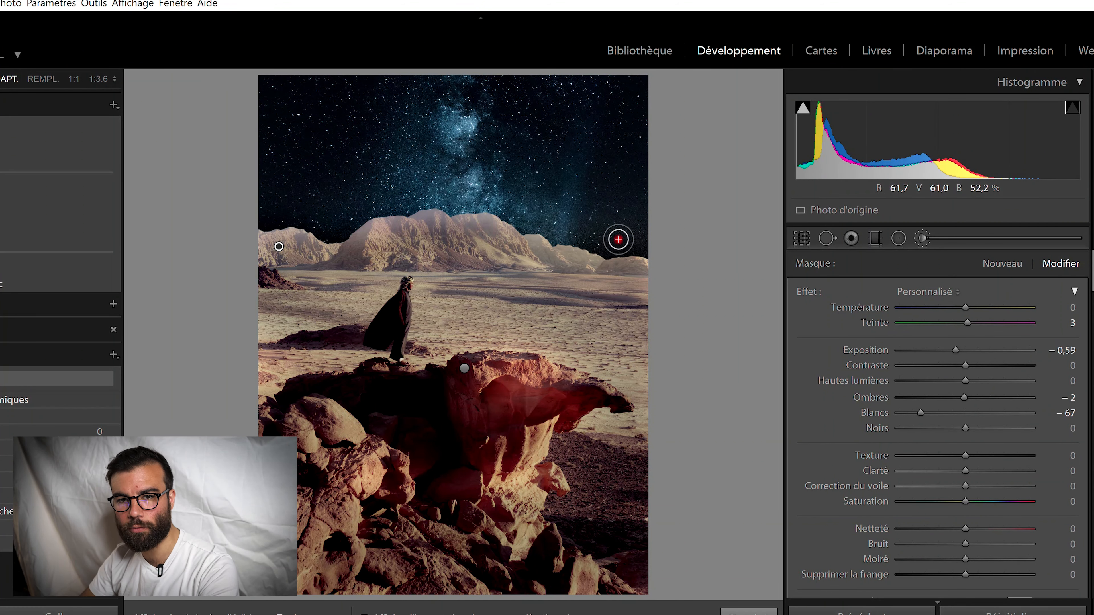
key(ctrl+z)
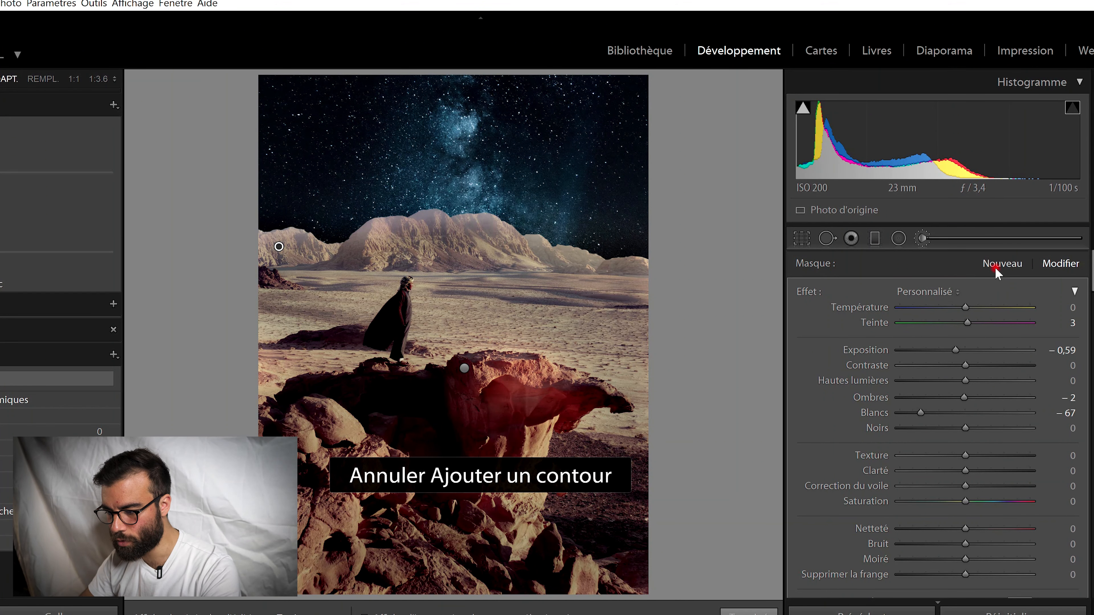
click(995, 268)
mouse_move(536, 248)
mouse_down()
mouse_move(593, 261)
mouse_move(542, 249)
mouse_up()
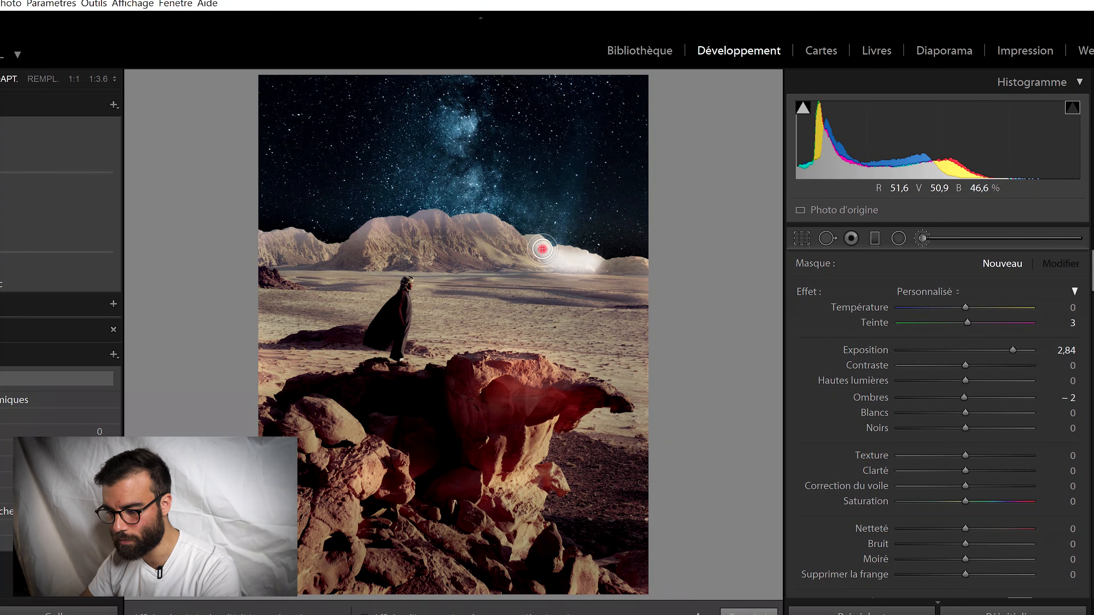
Darken the brushed low hills with exposure −0.55, shadows −14, whites −27 and blacks −11
drag(998, 350, 939, 354)
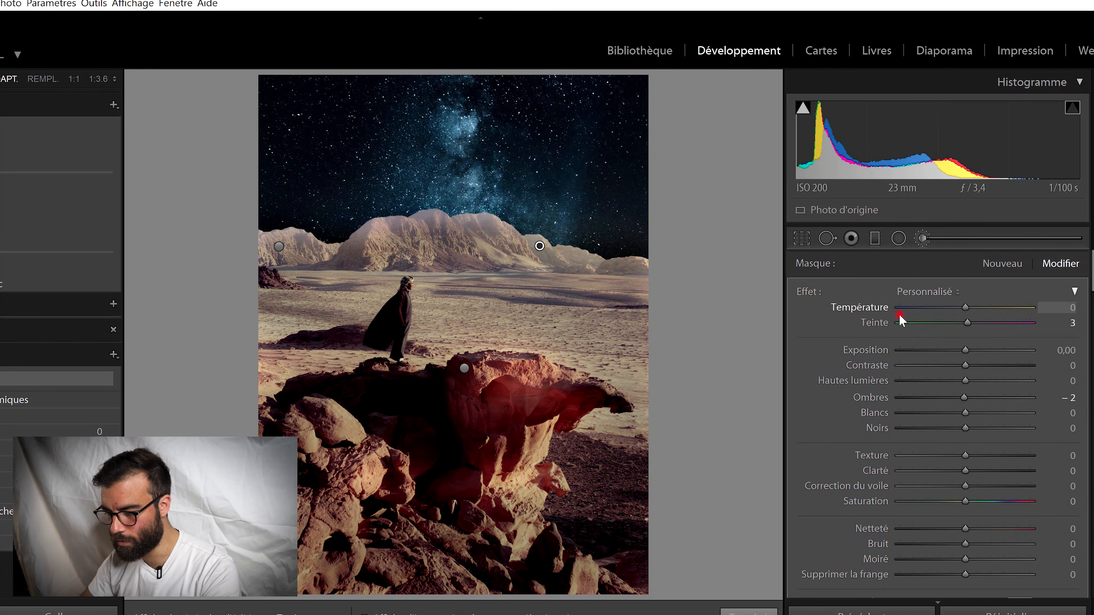
drag(960, 351, 954, 350)
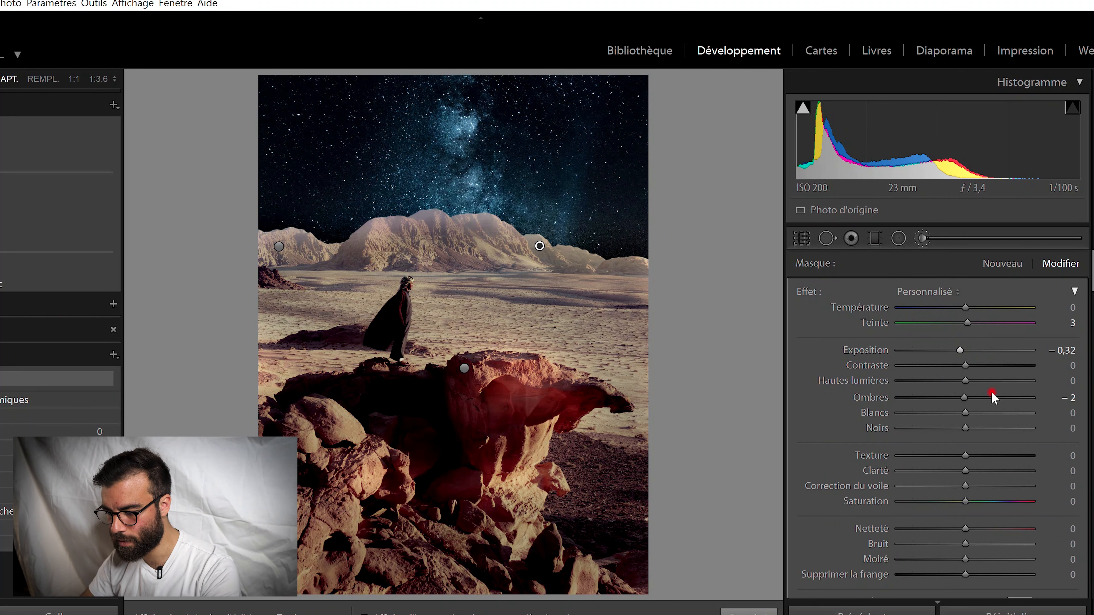
drag(963, 397, 954, 398)
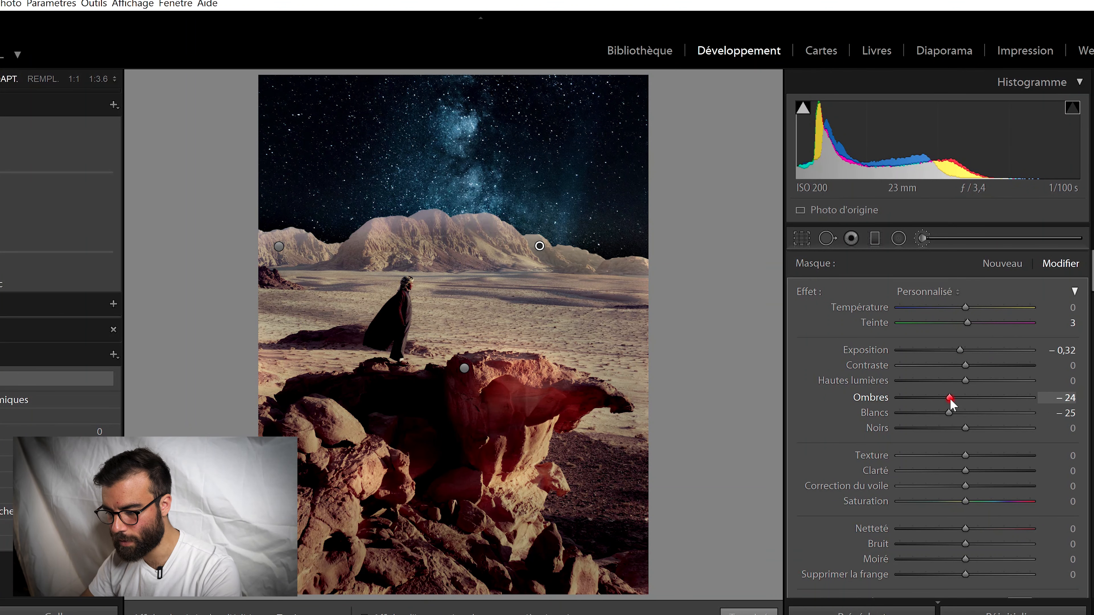
drag(953, 398, 946, 412)
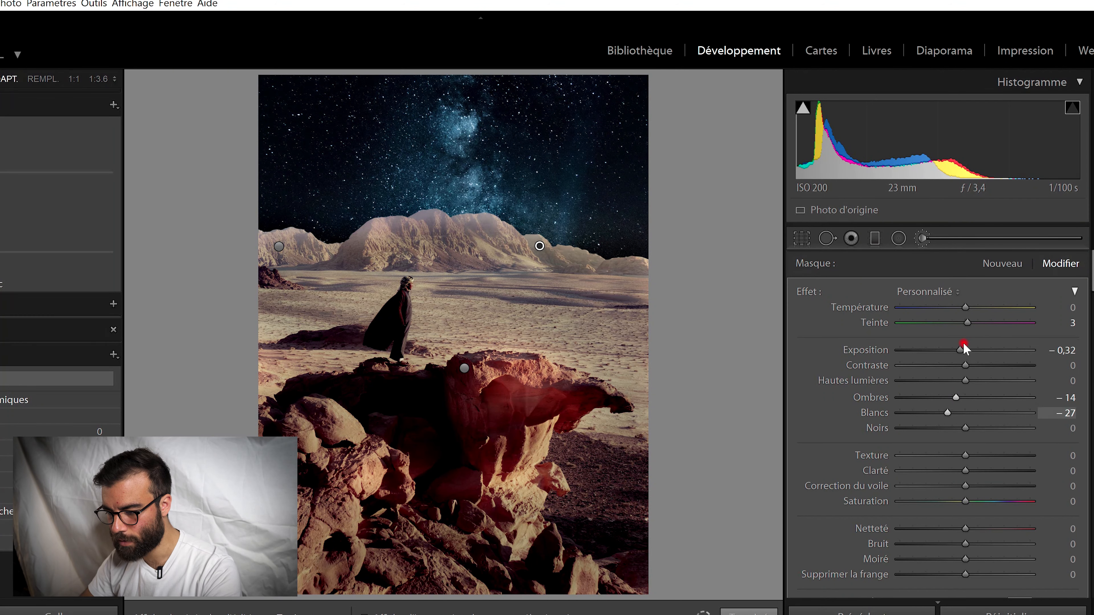
drag(960, 346, 956, 351)
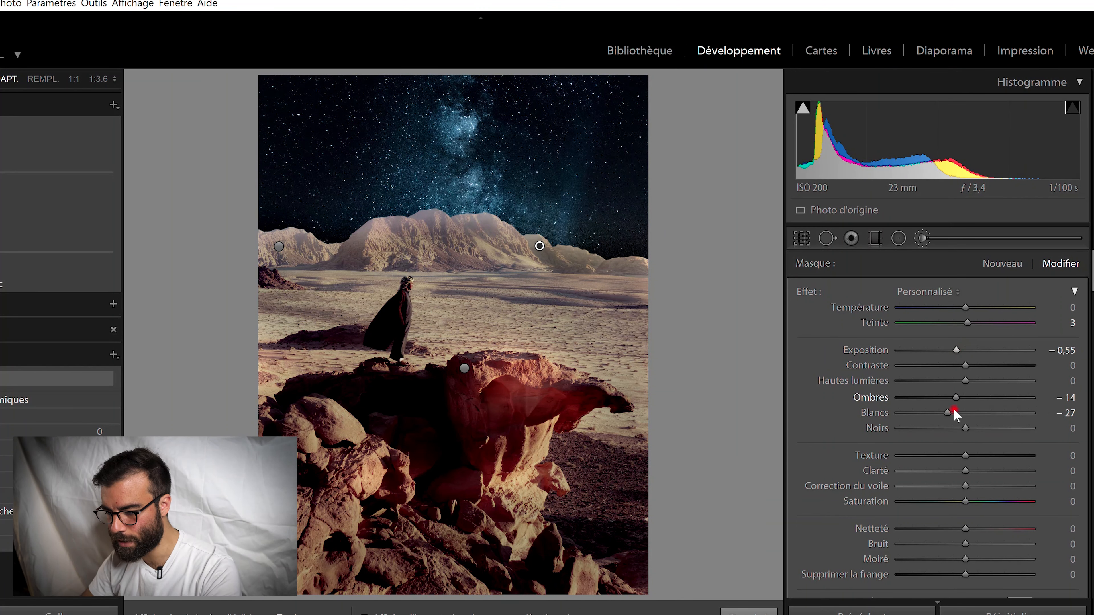
drag(965, 428, 958, 429)
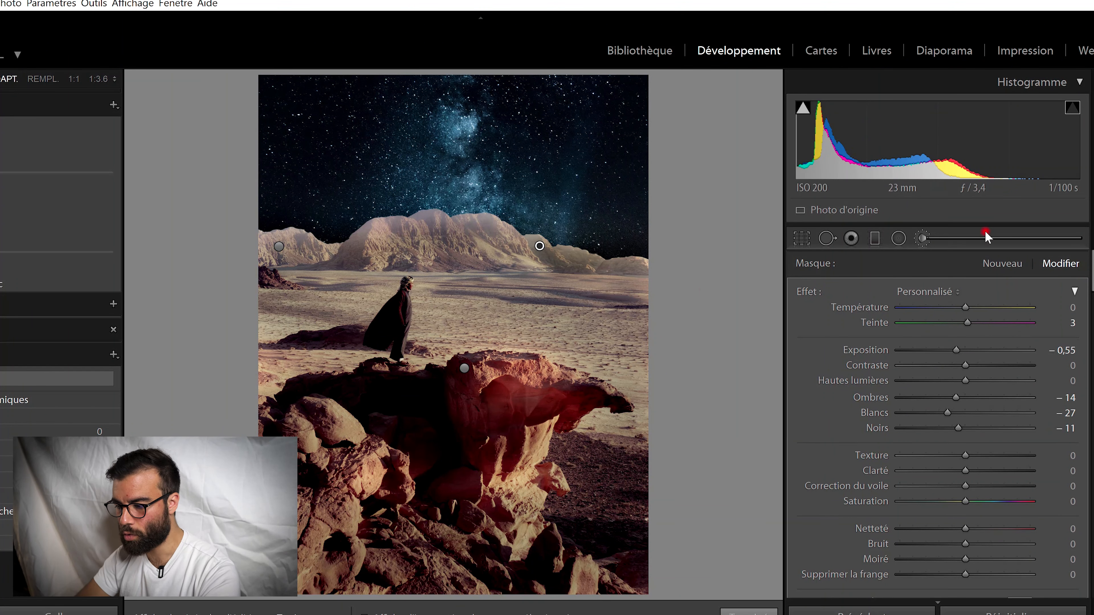
Brush another new adjustment mask along the full ridge line where the mountains meet the starry sky
click(1002, 264)
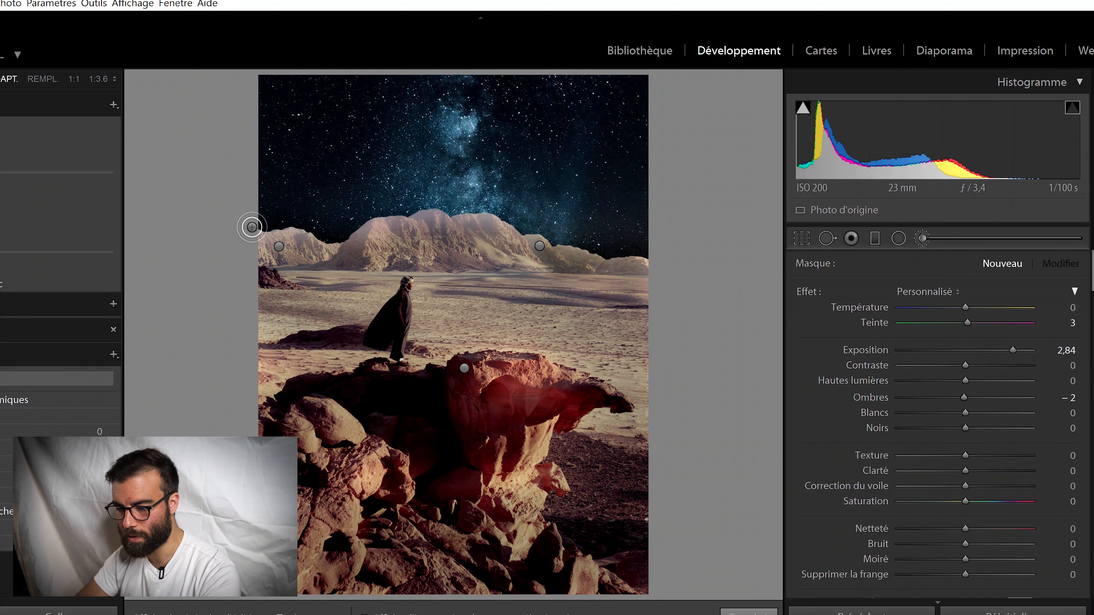
scroll(286, 226, up, 2)
scroll(285, 225, down, 2)
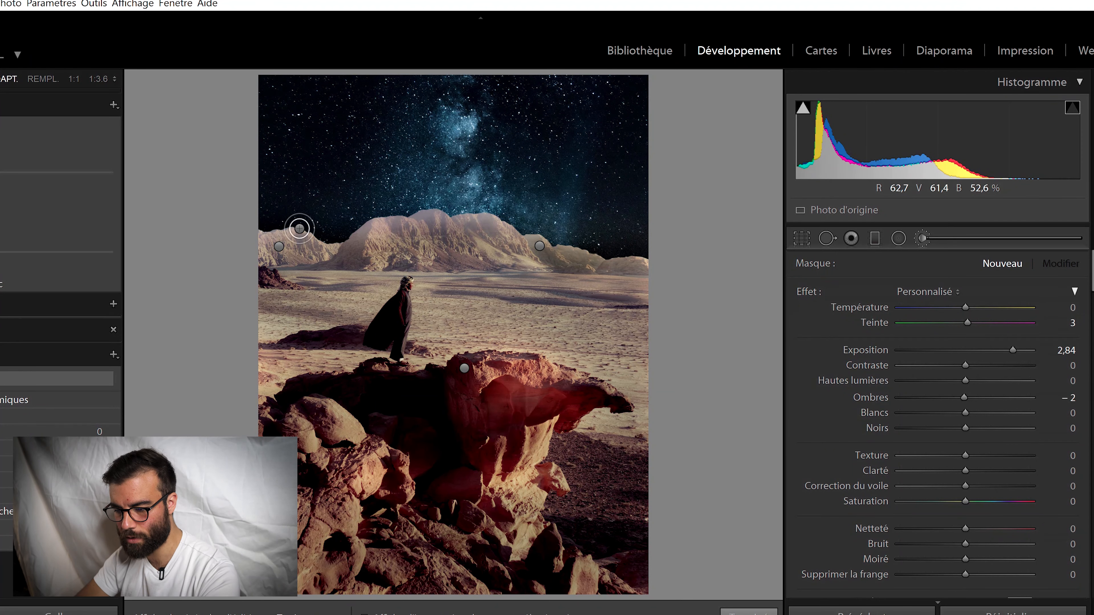
mouse_move(265, 222)
mouse_down()
mouse_move(317, 232)
mouse_move(407, 208)
mouse_move(503, 213)
mouse_move(646, 257)
mouse_move(273, 217)
mouse_up()
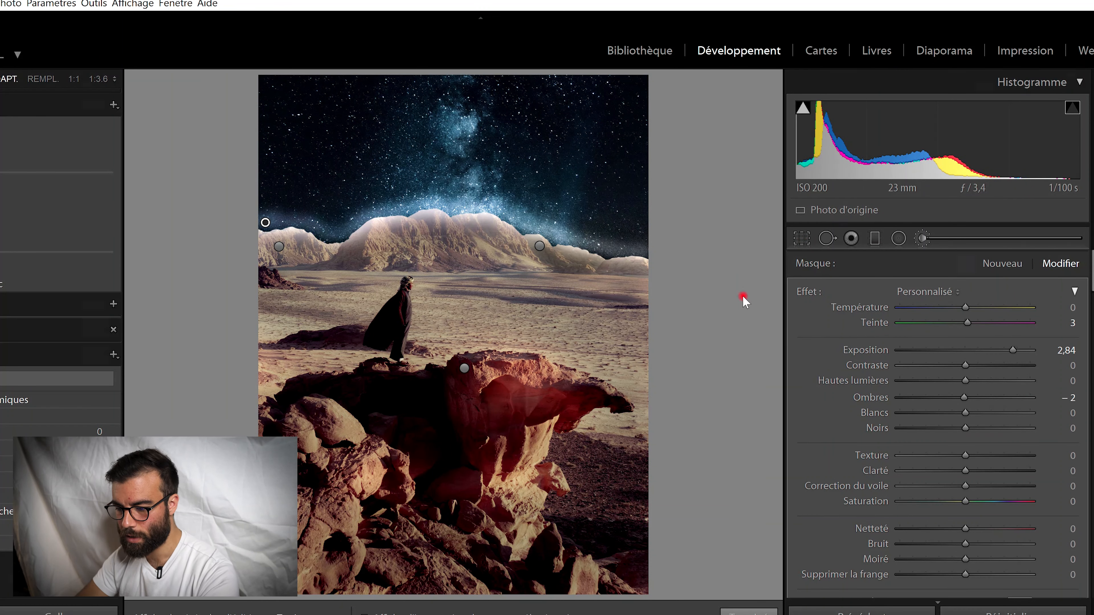
mouse_move(292, 221)
mouse_down()
mouse_move(256, 221)
mouse_move(342, 238)
mouse_move(468, 211)
mouse_move(657, 254)
mouse_up()
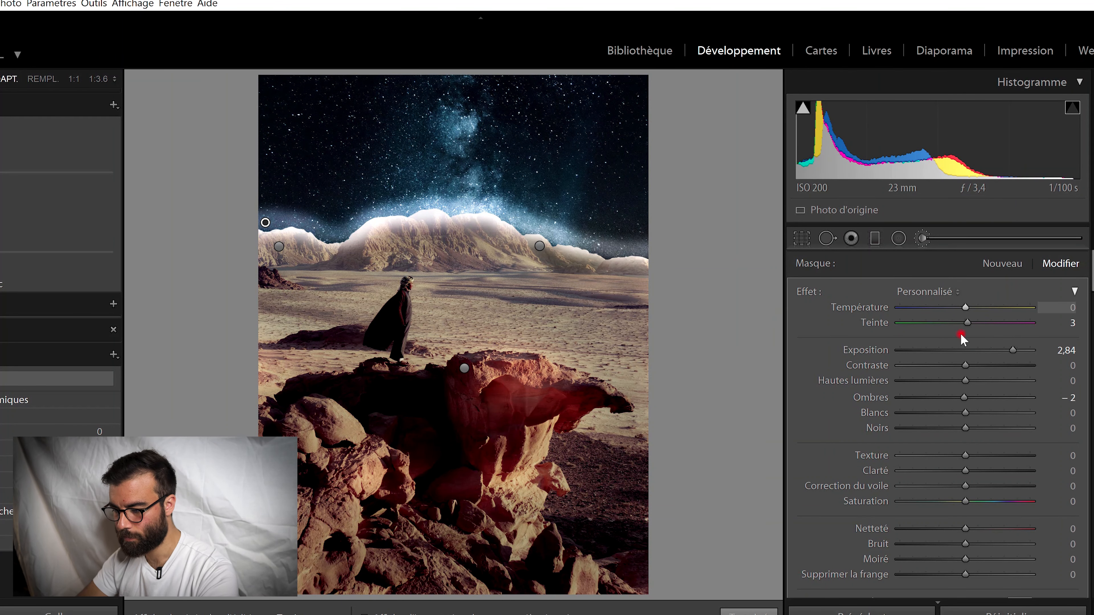
Reset the ridge line mask's exposure to 0 and soften it with texture −23 and clarity −46
click(981, 350)
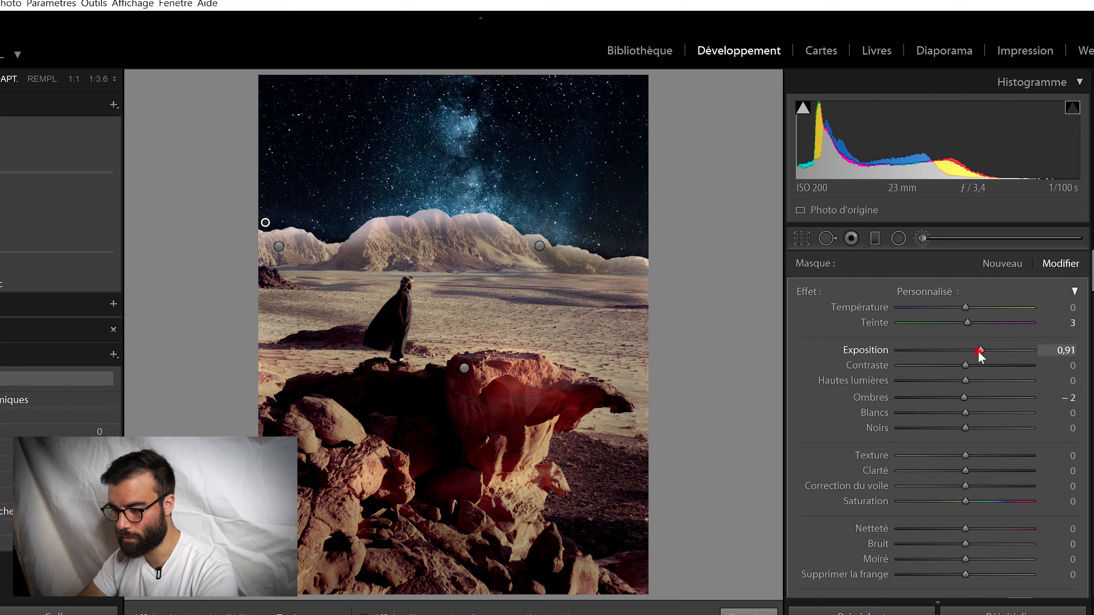
double_click(962, 352)
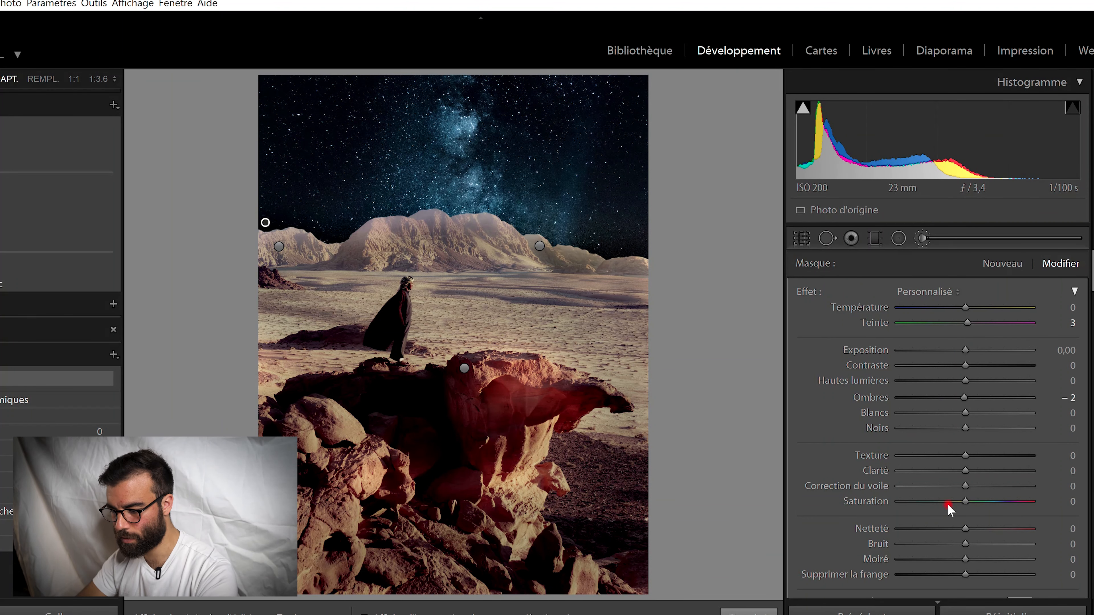
drag(964, 459, 950, 459)
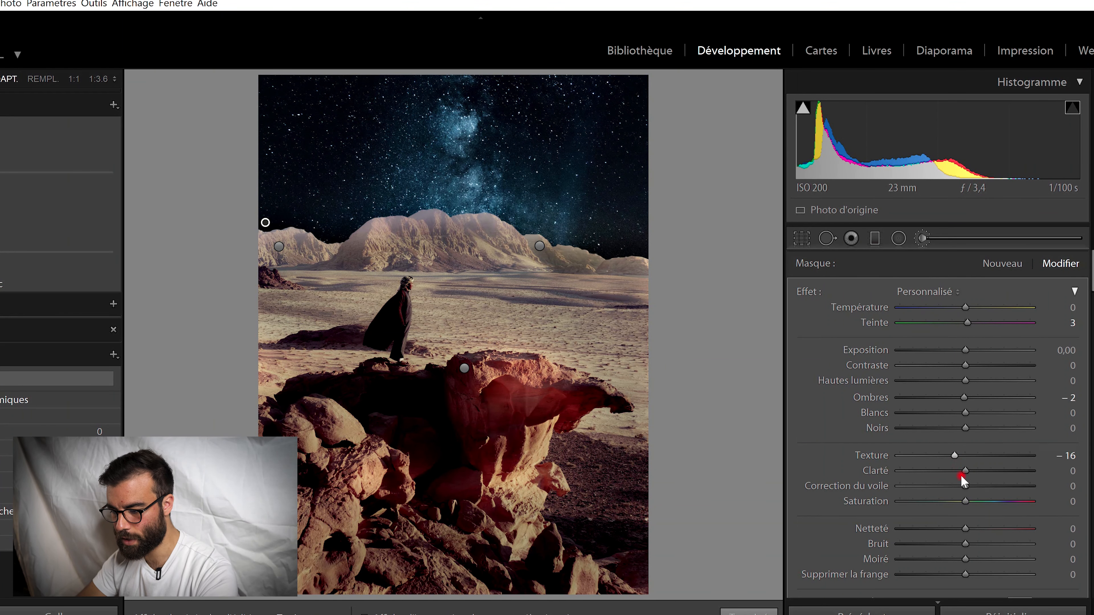
drag(935, 471, 948, 460)
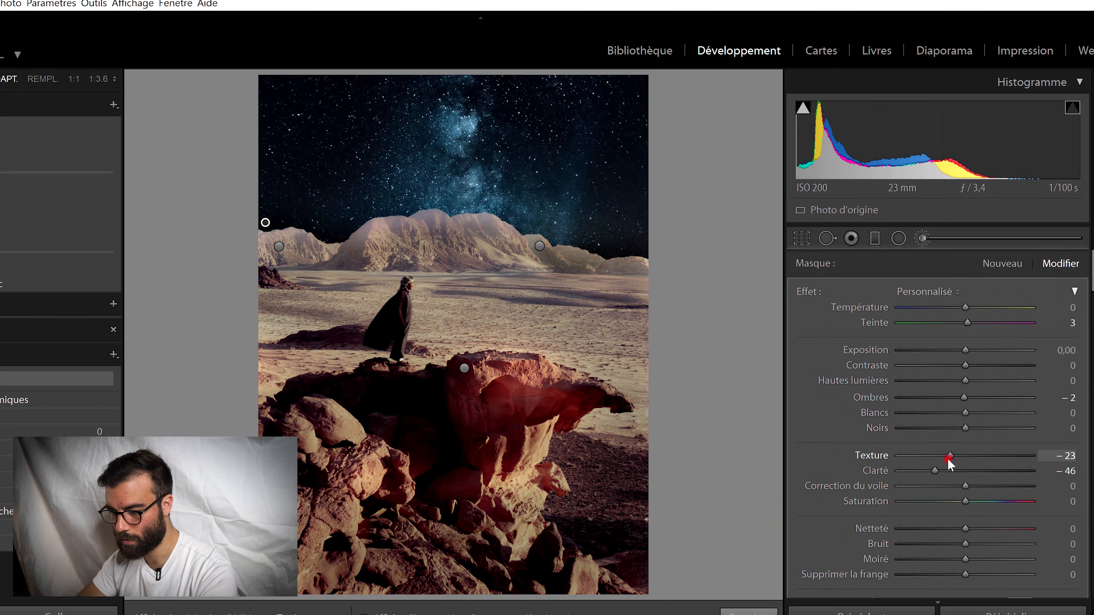
Darken the ridge line mask with exposure −0.39, highlights −16, shadows 0 and whites −21, and lower its texture to −35
mouse_move(961, 352)
mouse_down()
mouse_move(950, 354)
mouse_move(960, 354)
mouse_up()
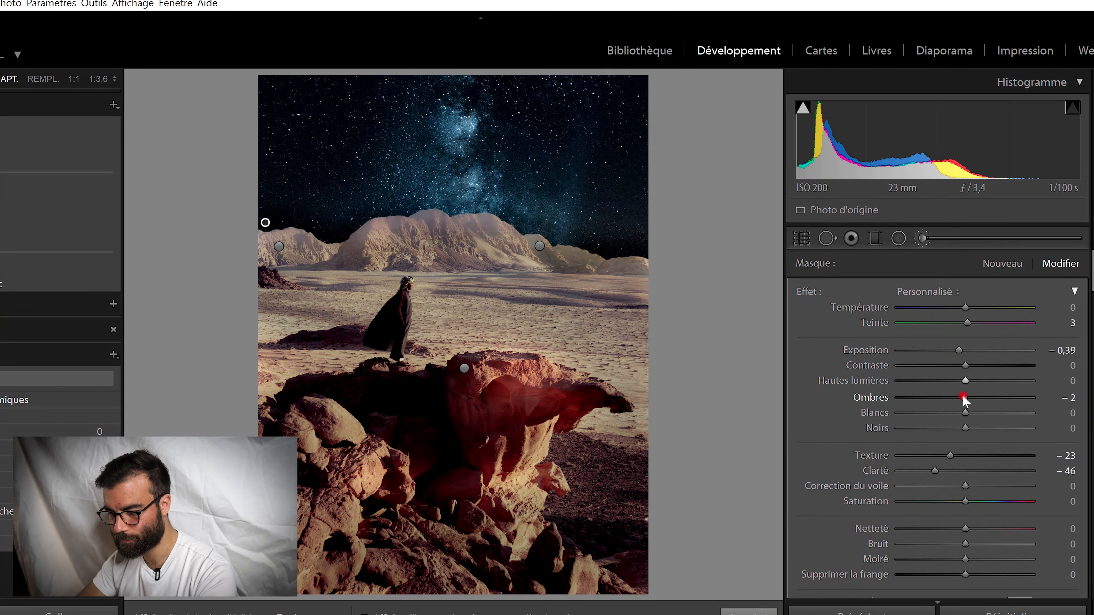
drag(959, 381, 955, 383)
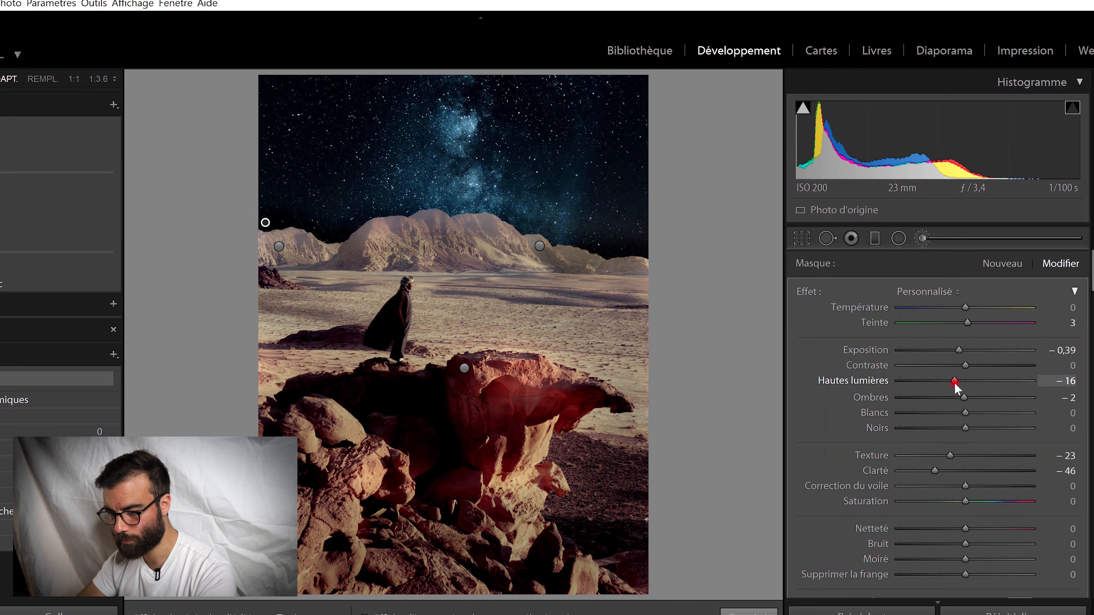
double_click(946, 399)
drag(955, 413, 929, 414)
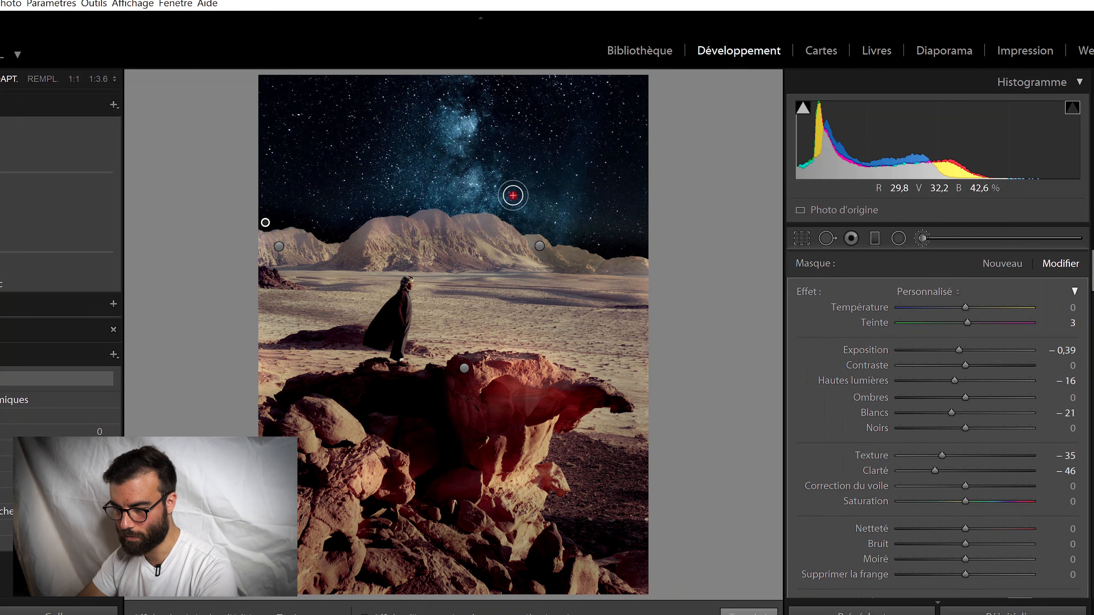
Brush a new mask across the sky just above the mountains and darken it with exposure −0.81, shadows −2 and whites −16
click(1002, 264)
mouse_move(620, 223)
mouse_down()
mouse_move(586, 232)
mouse_move(468, 191)
mouse_move(243, 194)
mouse_move(323, 204)
mouse_move(430, 188)
mouse_move(647, 238)
mouse_move(671, 211)
mouse_move(437, 173)
mouse_move(302, 173)
mouse_up()
drag(992, 356, 954, 356)
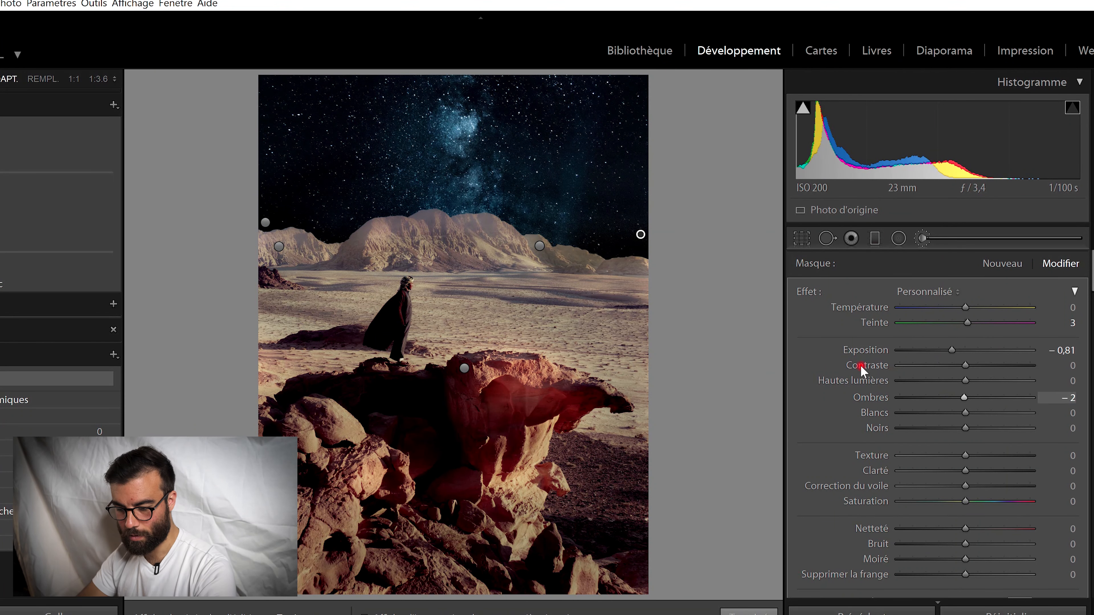
click(955, 413)
drag(956, 414, 955, 414)
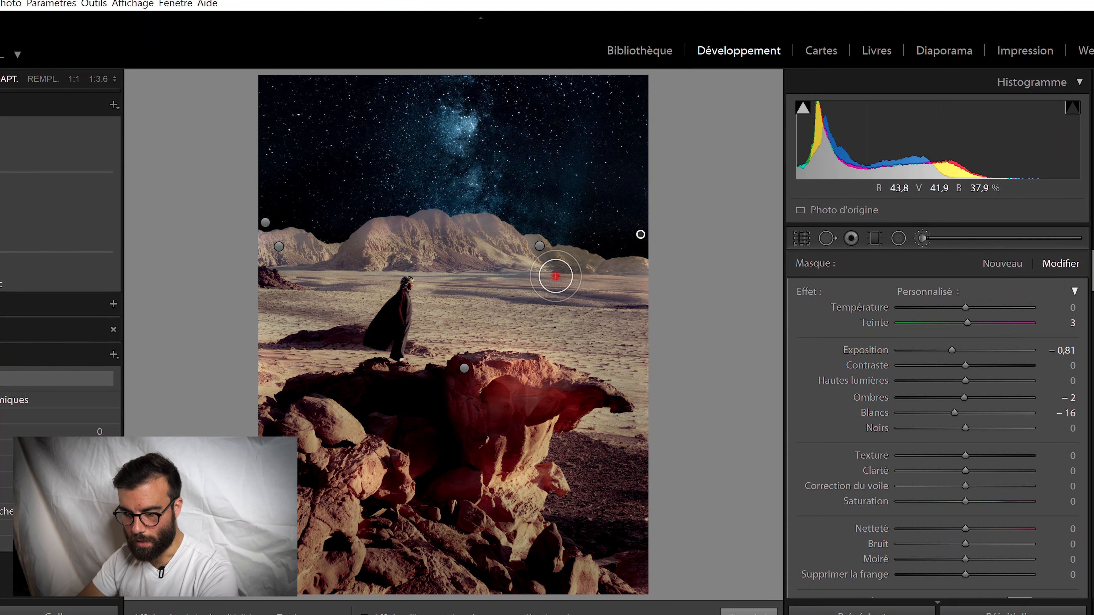
scroll(859, 332, down, 3)
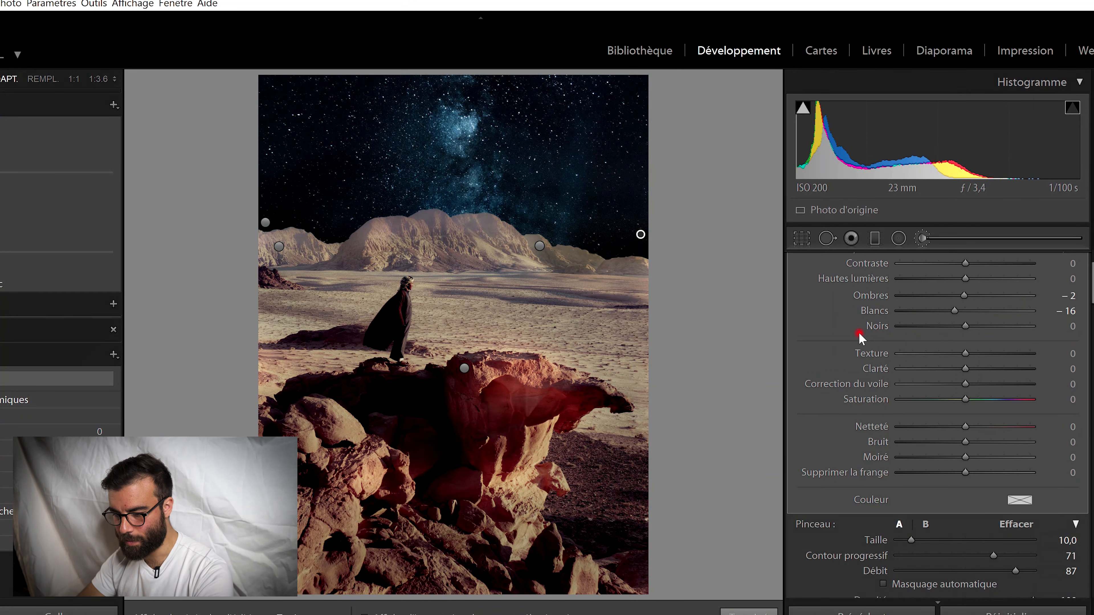
scroll(859, 337, up, 3)
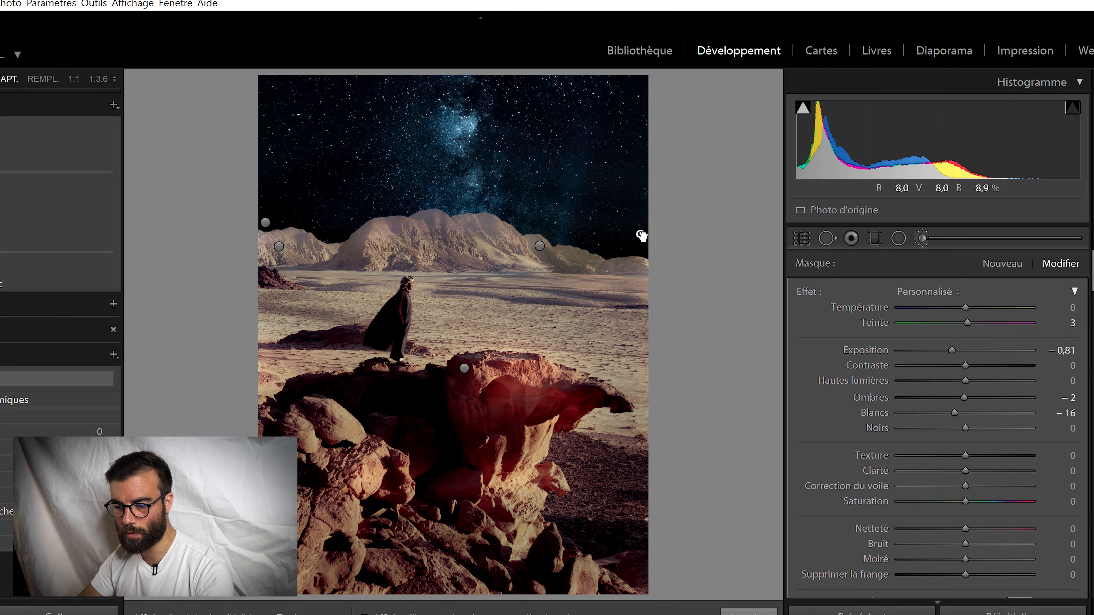
Adjust the existing foreground rock mask to exposure −1.60, highlights −9 and shadows 63
click(466, 369)
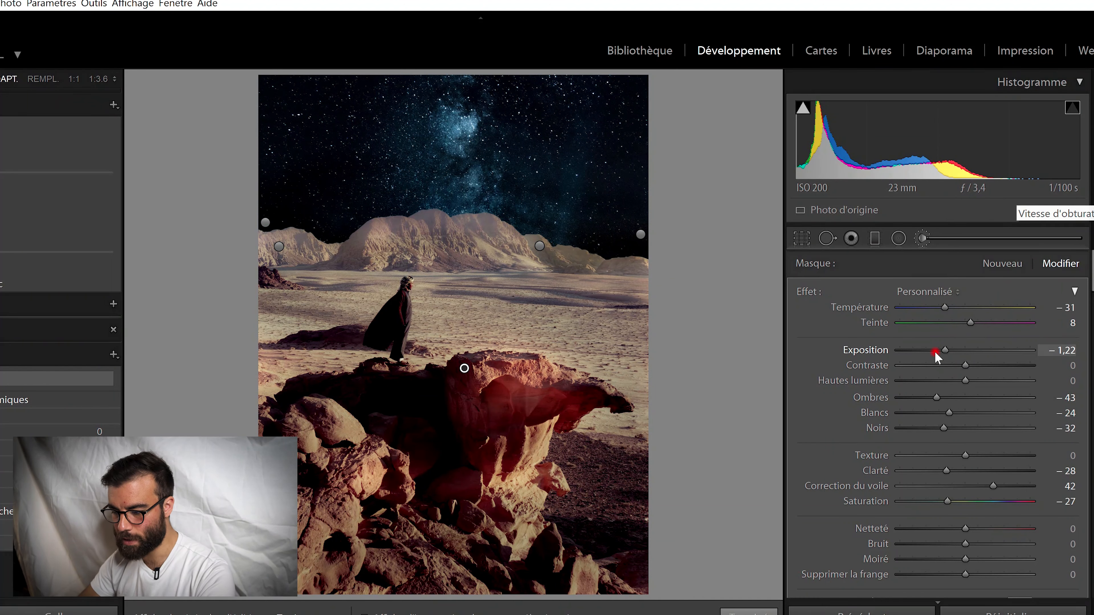
click(935, 350)
drag(935, 352, 939, 352)
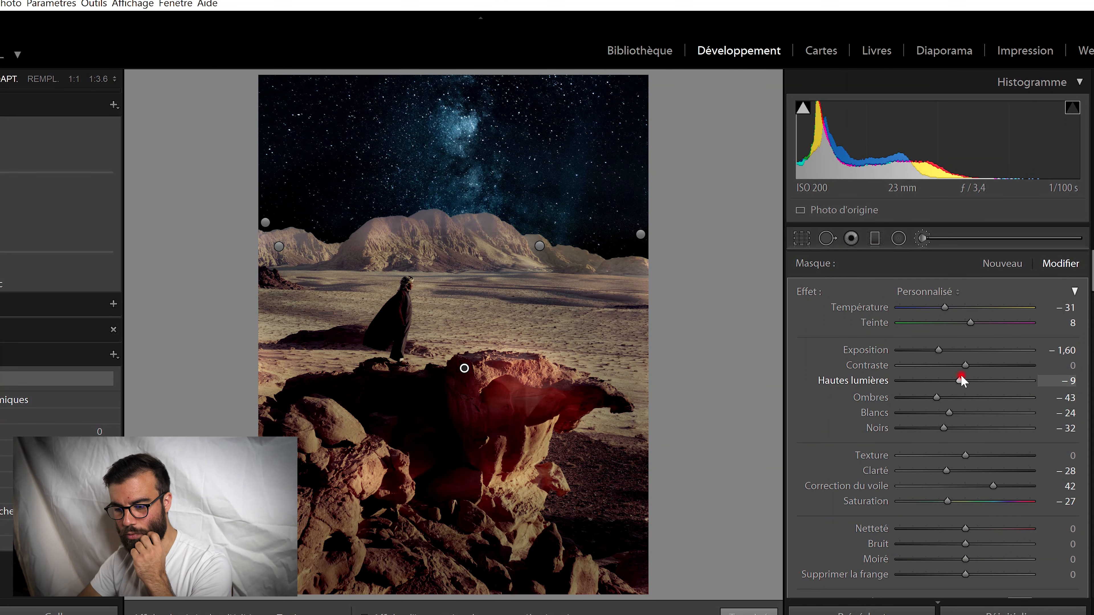
drag(936, 398, 1001, 398)
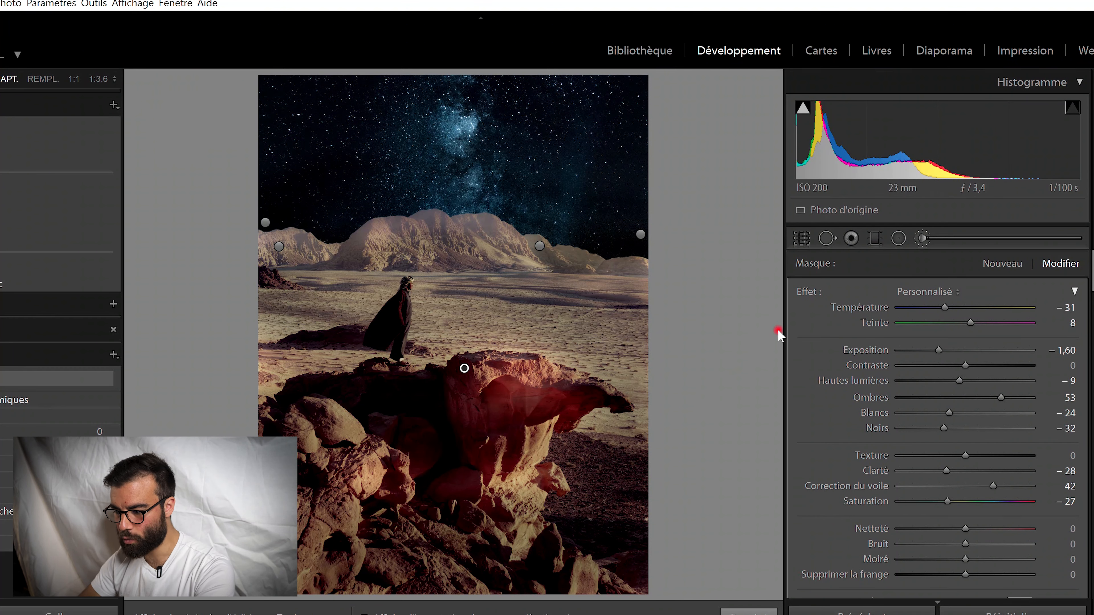
click(1009, 397)
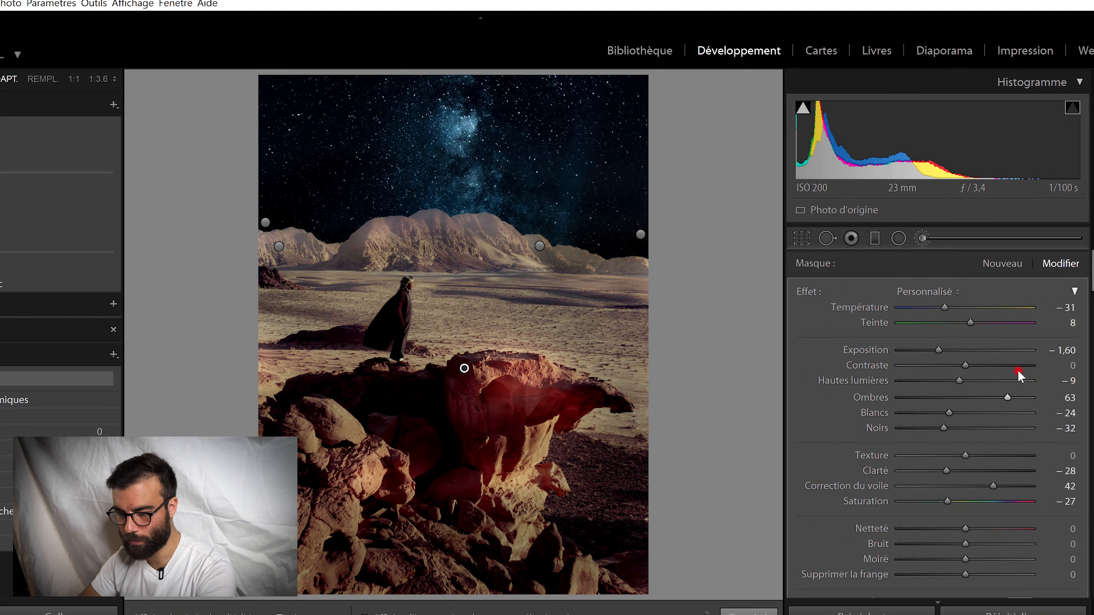
Set the foreground rock mask's exposure to −1.46 and close the adjustment brush
scroll(833, 416, down, 5)
scroll(834, 418, up, 5)
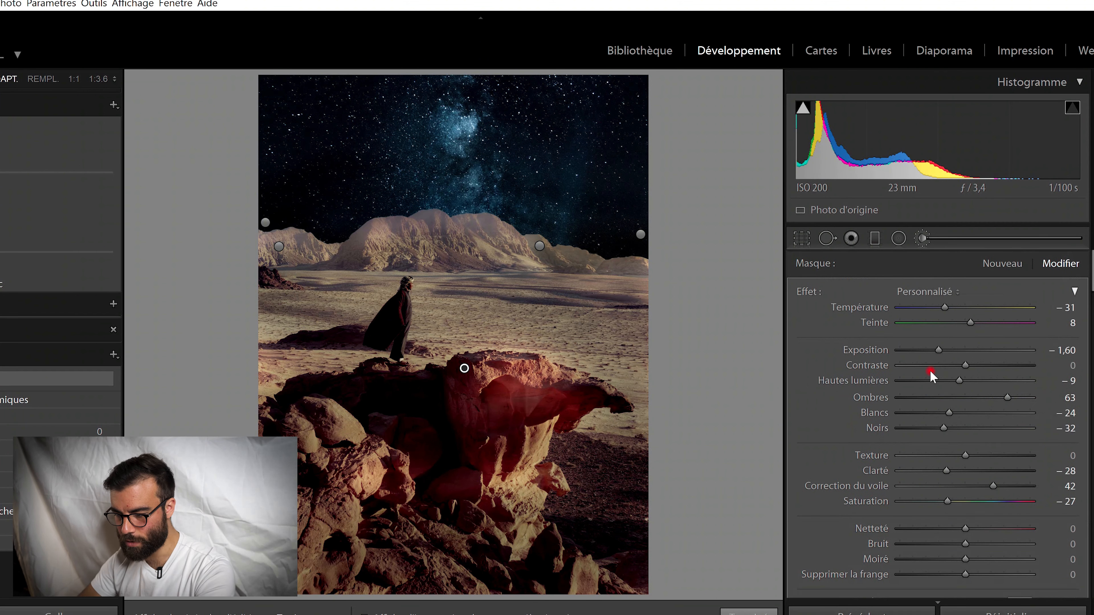
drag(939, 352, 942, 351)
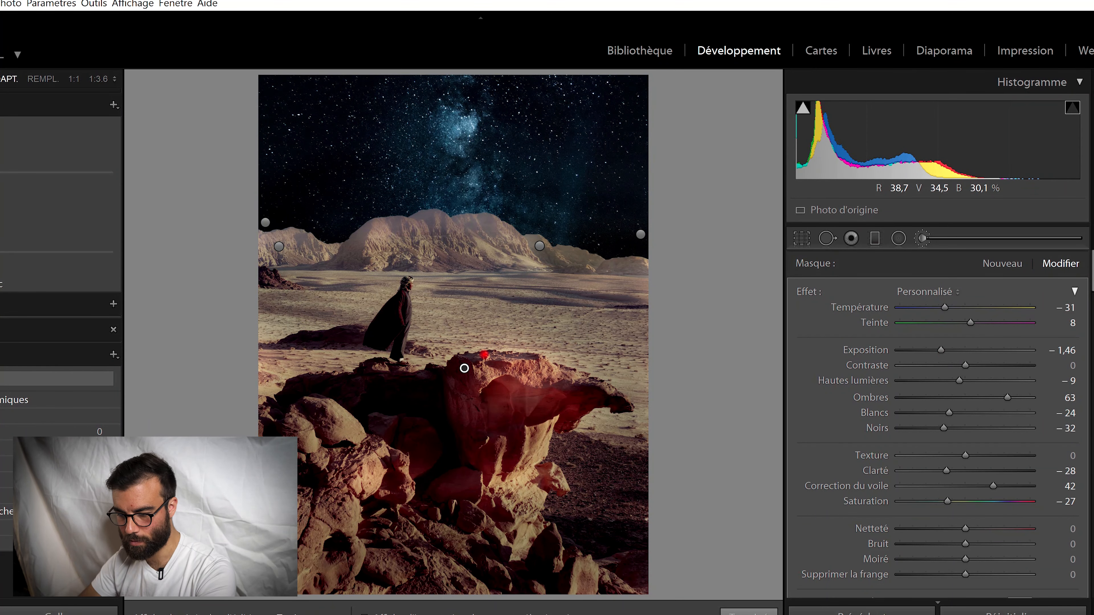
scroll(527, 331, up, 5)
scroll(527, 331, down, 10)
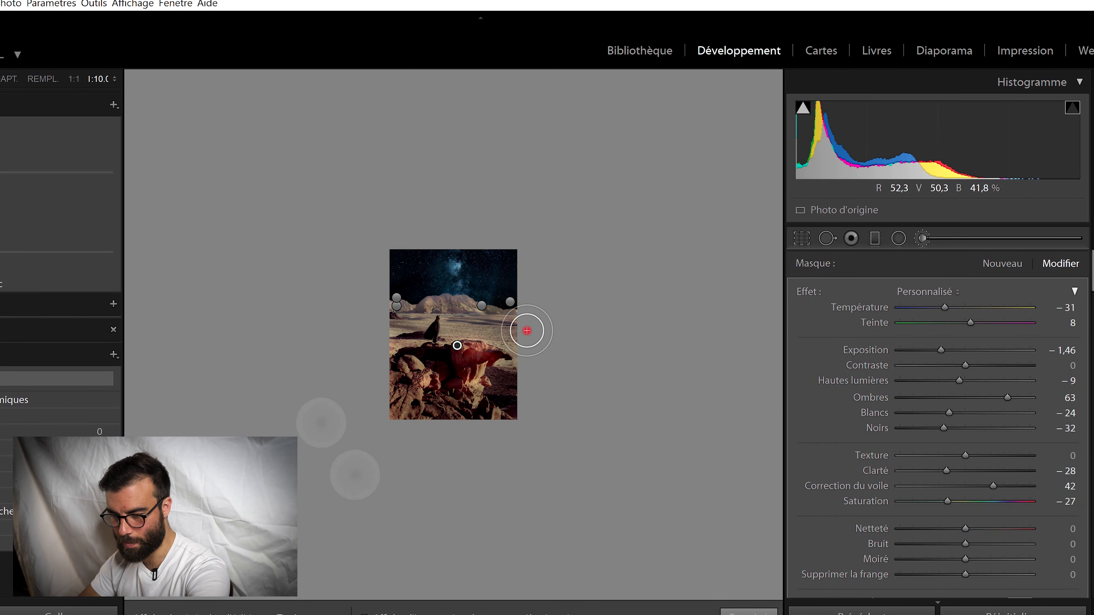
scroll(526, 331, up, 3)
scroll(527, 330, up, 3)
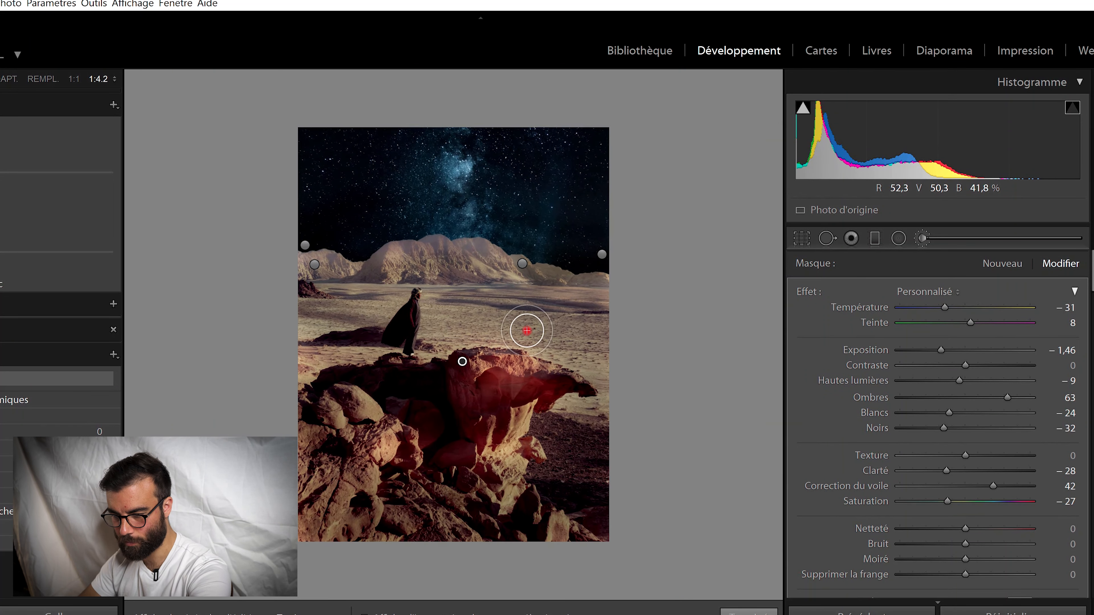
scroll(526, 331, down, 1)
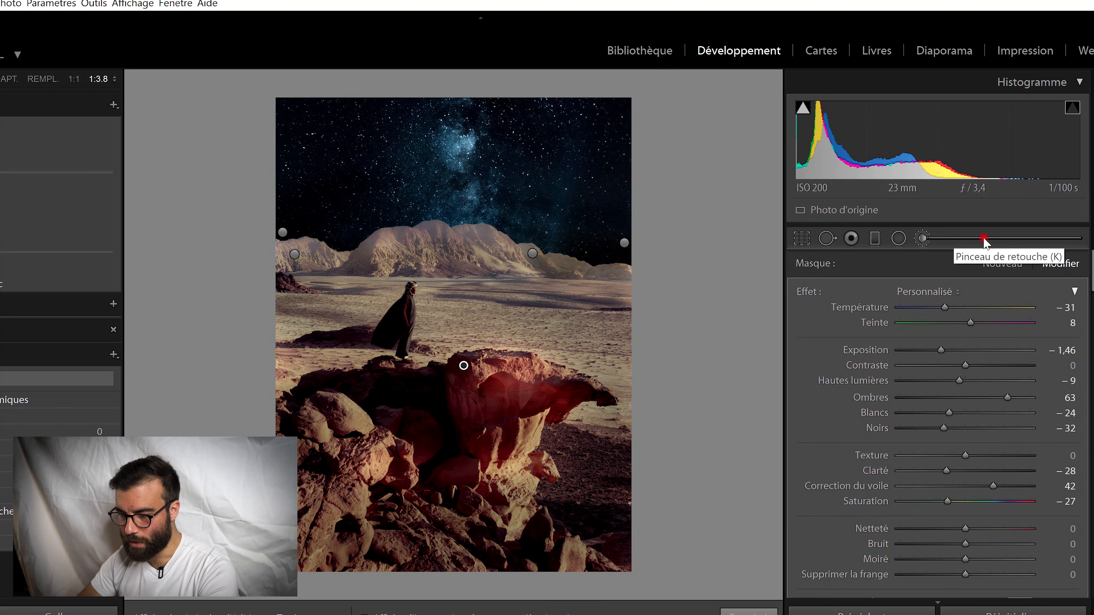
click(955, 242)
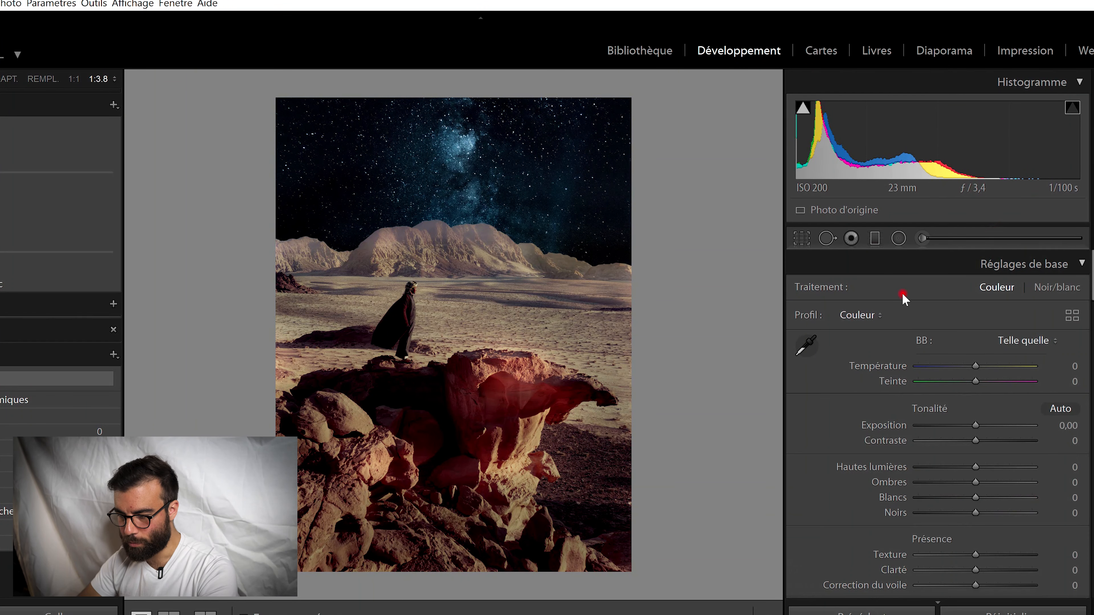
Shape the global tone curve with highlights +4, darks +16 and shadows −4
scroll(842, 363, down, 10)
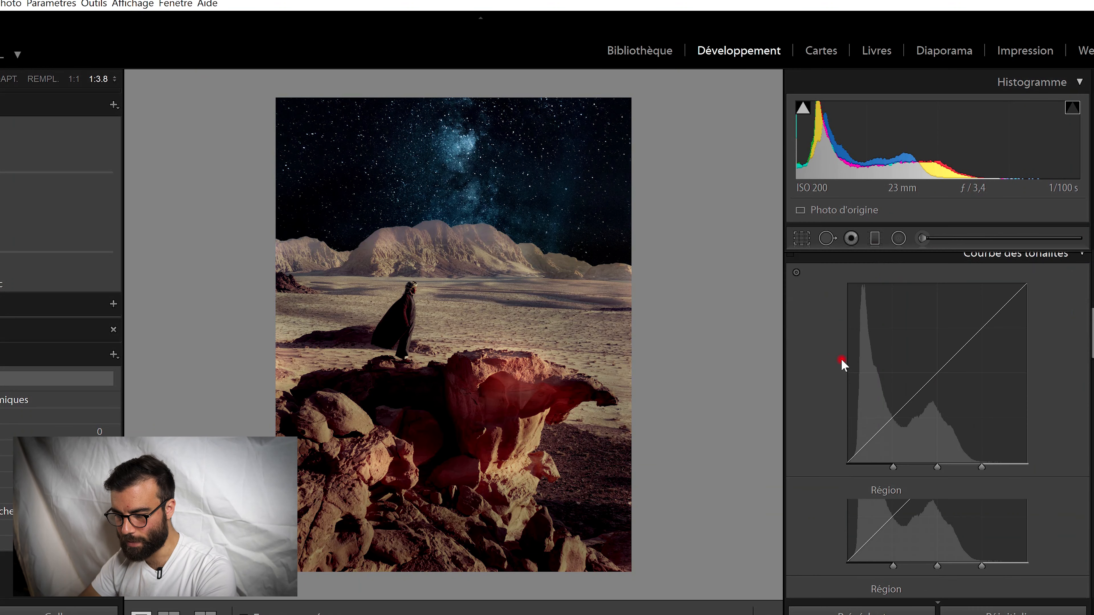
mouse_move(927, 367)
mouse_down()
mouse_move(931, 390)
mouse_move(934, 355)
mouse_move(917, 368)
mouse_up()
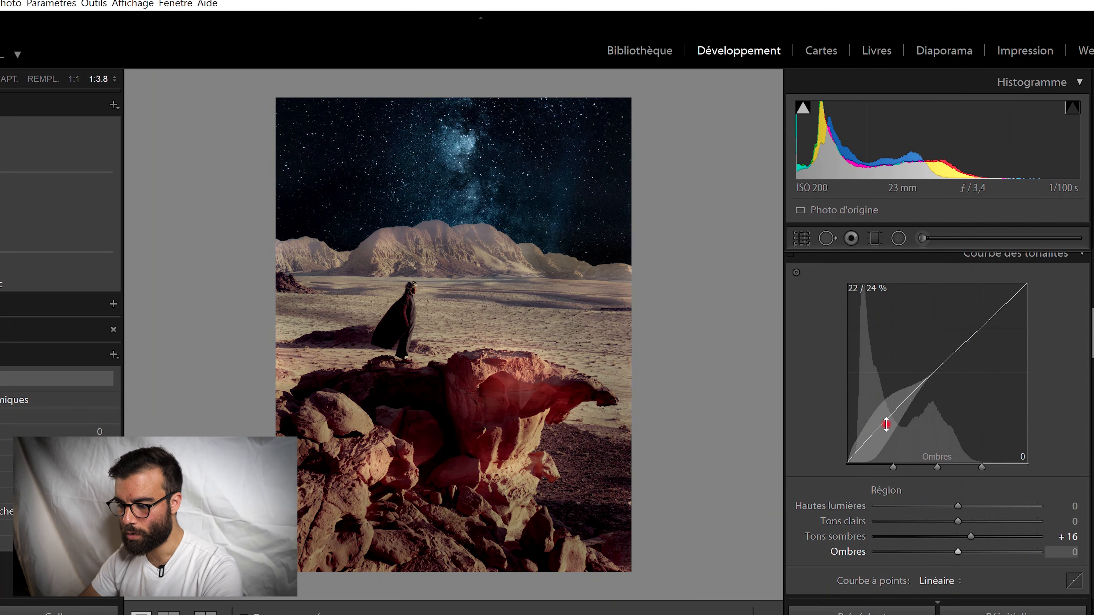
drag(884, 425, 883, 425)
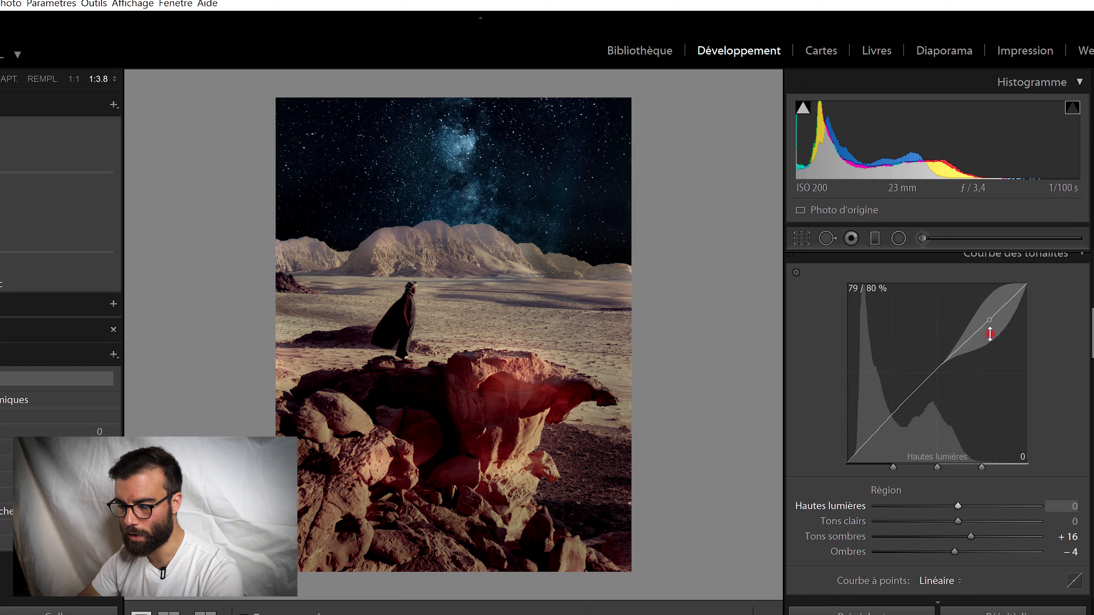
mouse_move(986, 319)
mouse_down()
mouse_move(994, 340)
mouse_move(989, 327)
mouse_up()
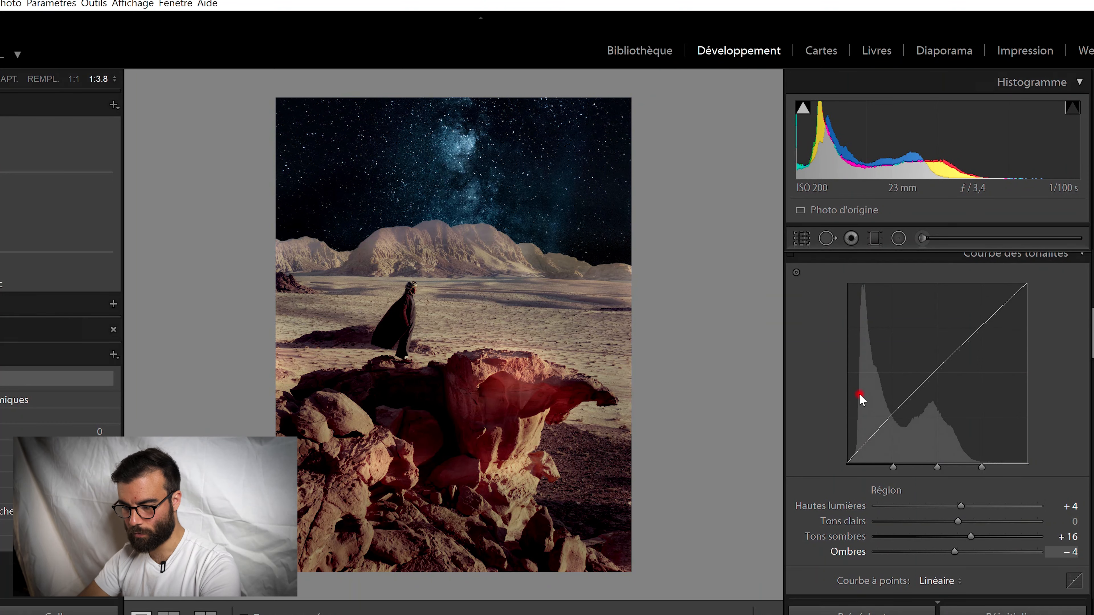
scroll(859, 396, down, 2)
scroll(808, 430, up, 2)
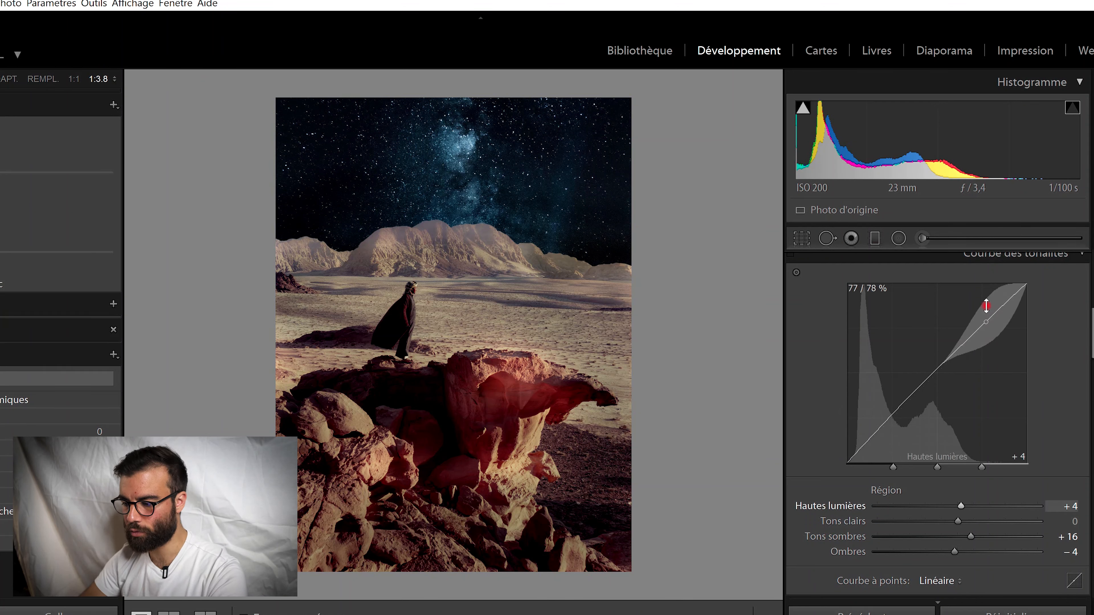
Set the HSL hue of the reds to +100 so the red rock turns orange
scroll(818, 413, down, 2)
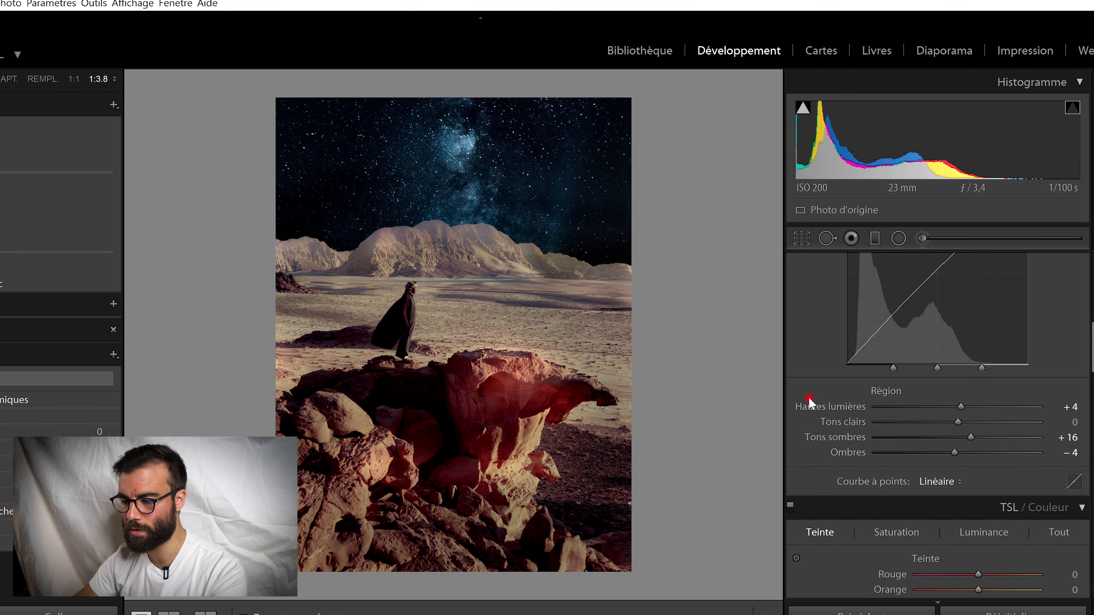
scroll(808, 396, down, 4)
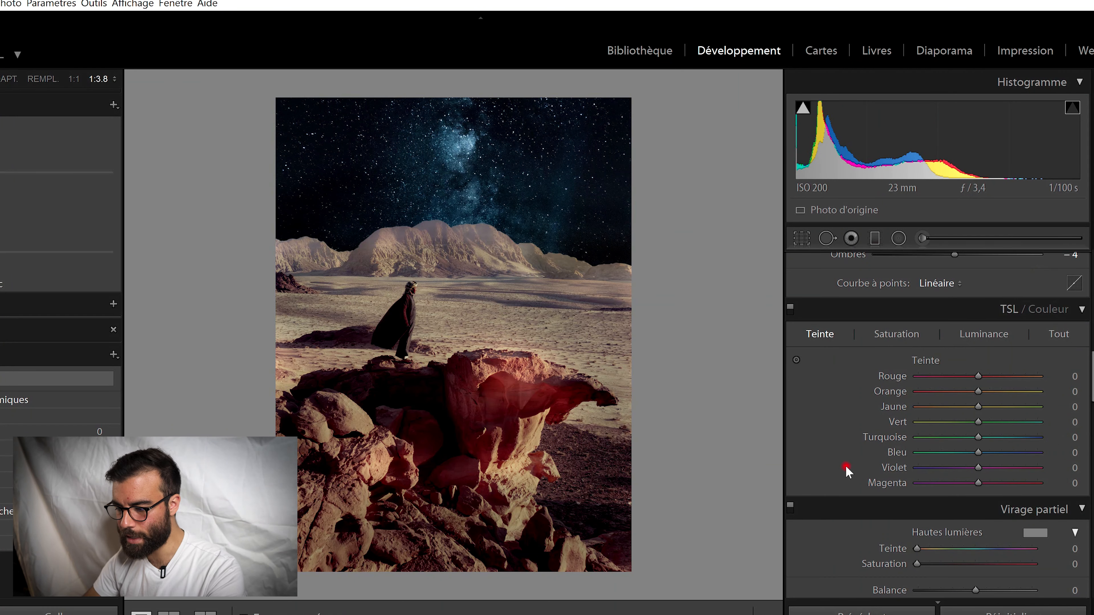
click(897, 335)
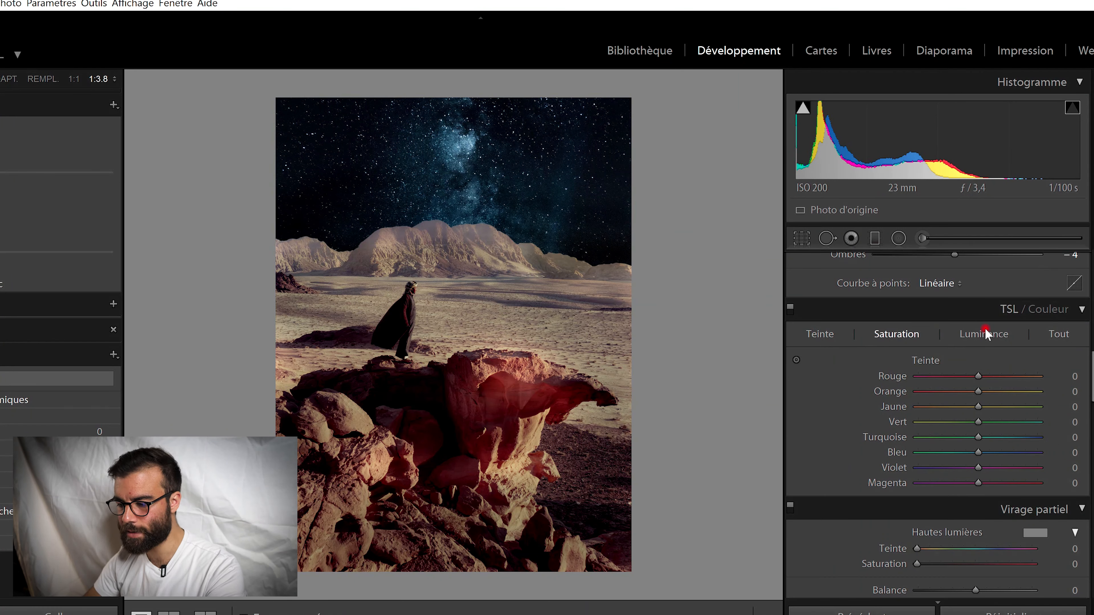
click(983, 336)
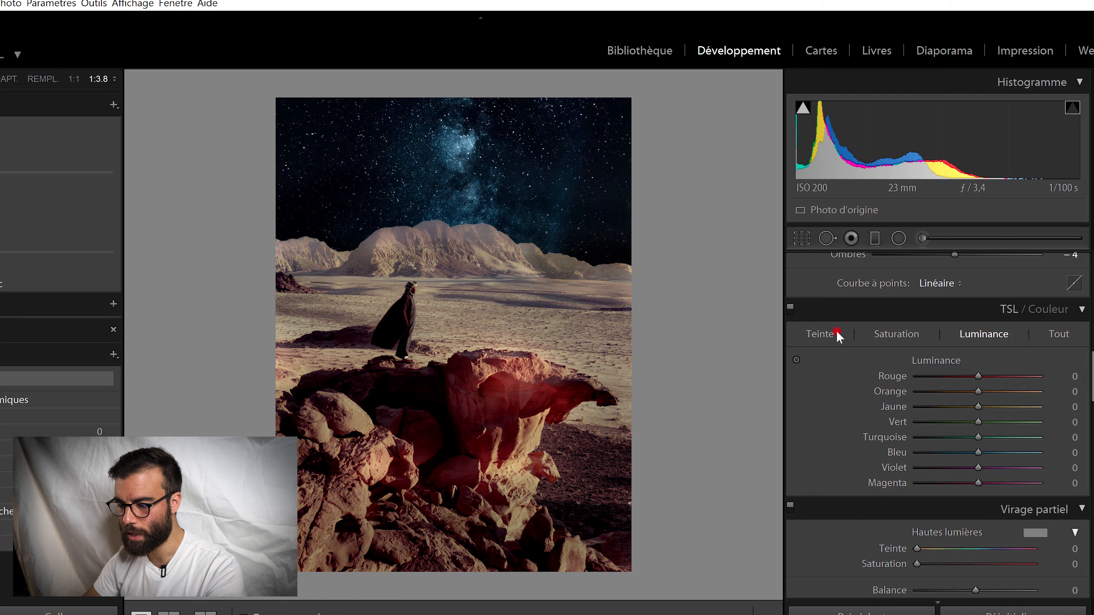
click(819, 335)
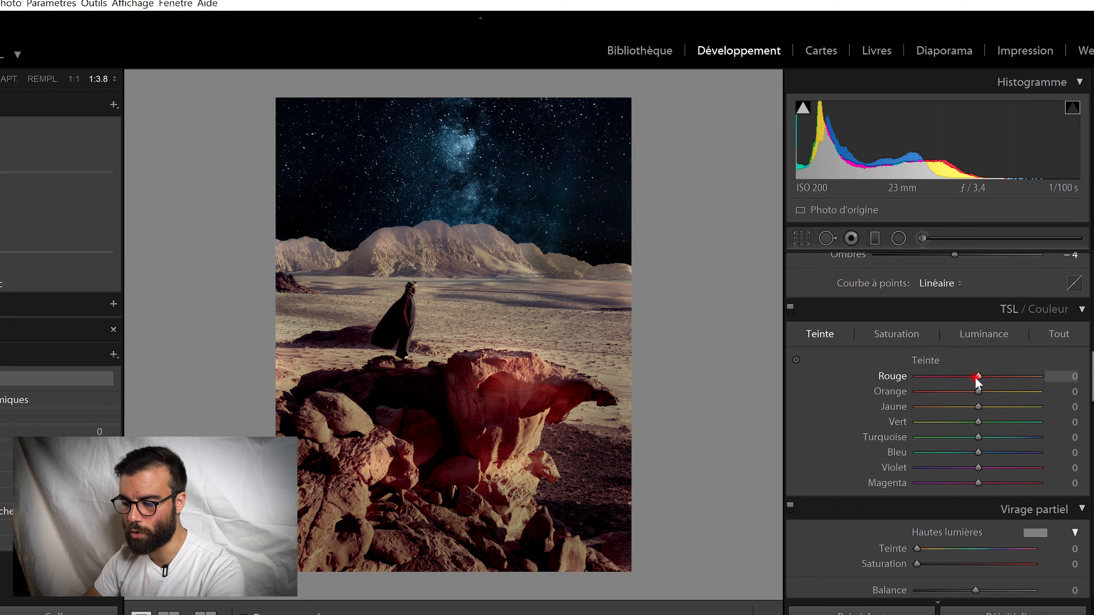
mouse_move(975, 375)
mouse_down()
mouse_move(923, 389)
mouse_move(921, 379)
mouse_move(1043, 375)
mouse_move(958, 391)
mouse_move(982, 381)
mouse_up()
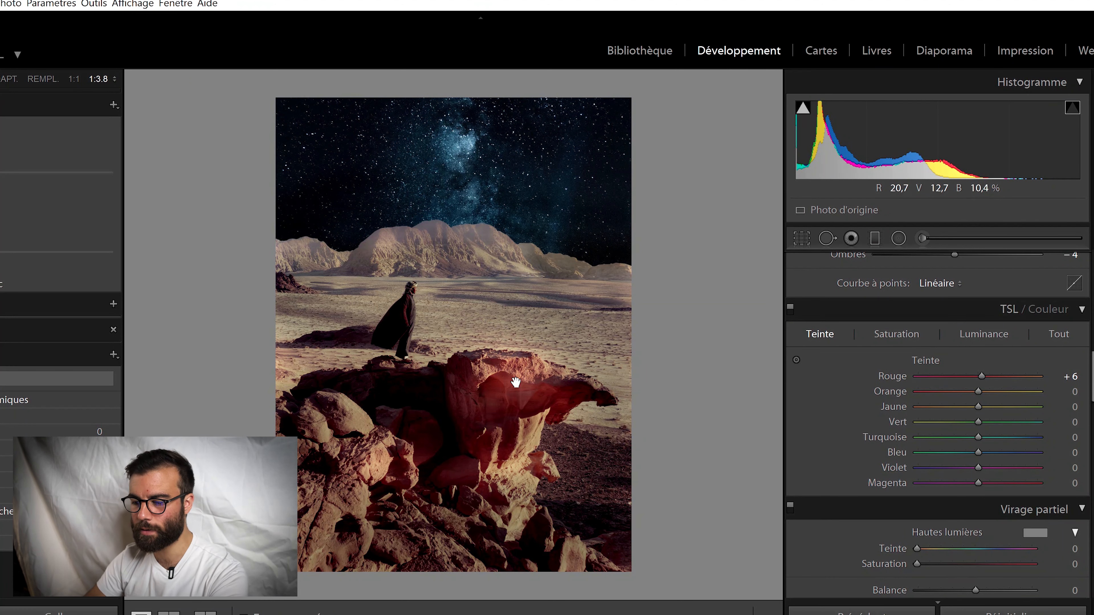
drag(981, 376, 921, 406)
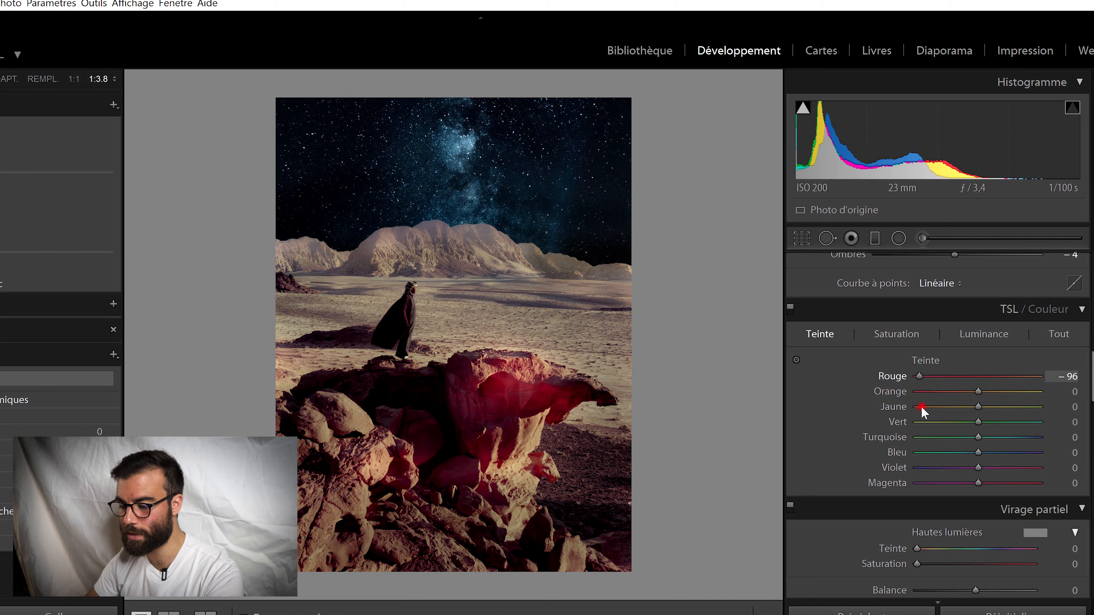
drag(920, 406, 961, 406)
drag(1036, 407, 1042, 409)
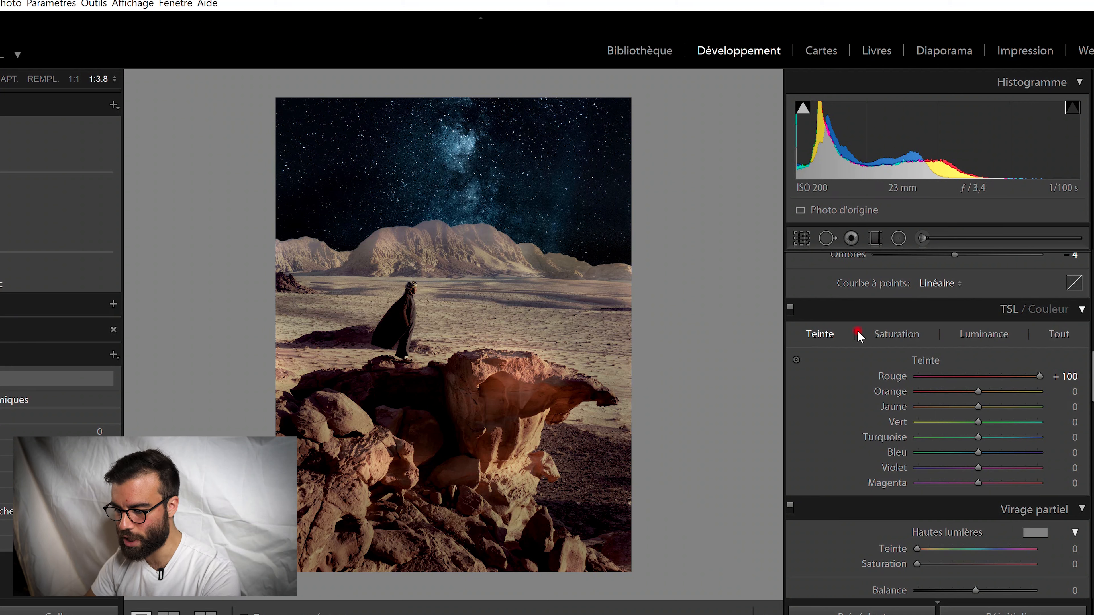
Set the HSL hue of the oranges to +13 and of the yellows to −2
mouse_move(974, 391)
mouse_down()
mouse_move(946, 392)
mouse_move(998, 401)
mouse_move(983, 405)
mouse_up()
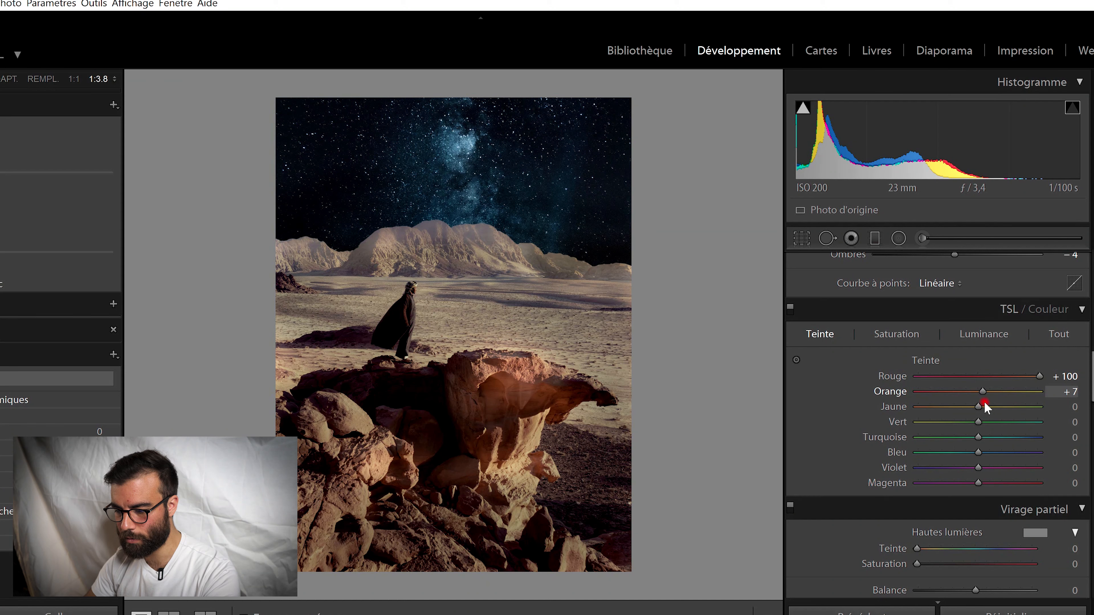
click(978, 408)
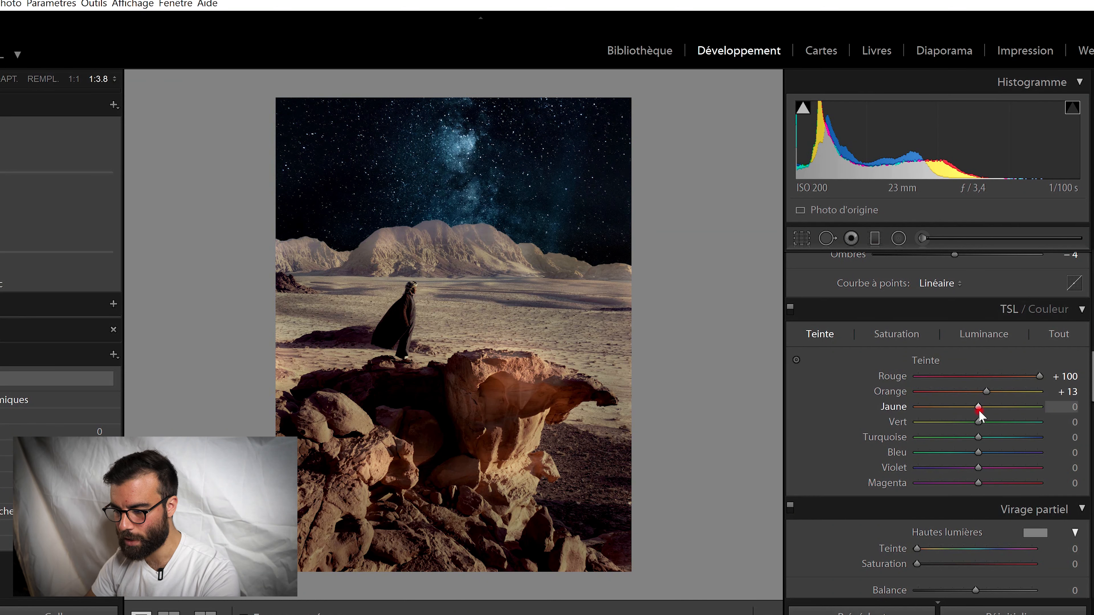
mouse_move(980, 412)
mouse_down()
mouse_move(926, 412)
mouse_move(991, 413)
mouse_move(979, 419)
mouse_up()
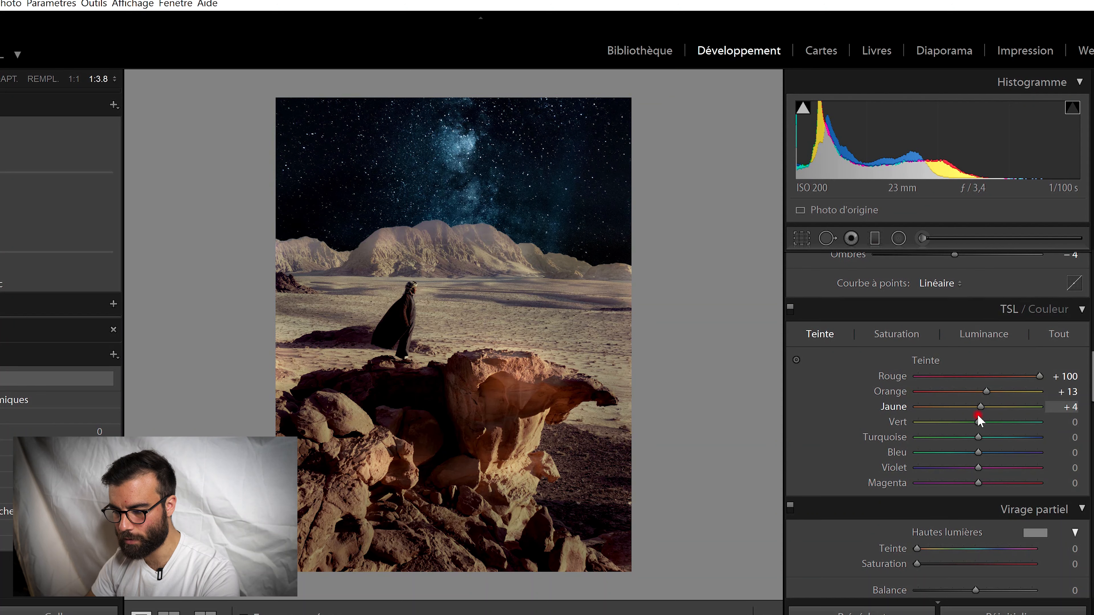
mouse_move(979, 419)
mouse_down()
mouse_move(897, 428)
mouse_move(1038, 429)
mouse_move(971, 430)
mouse_up()
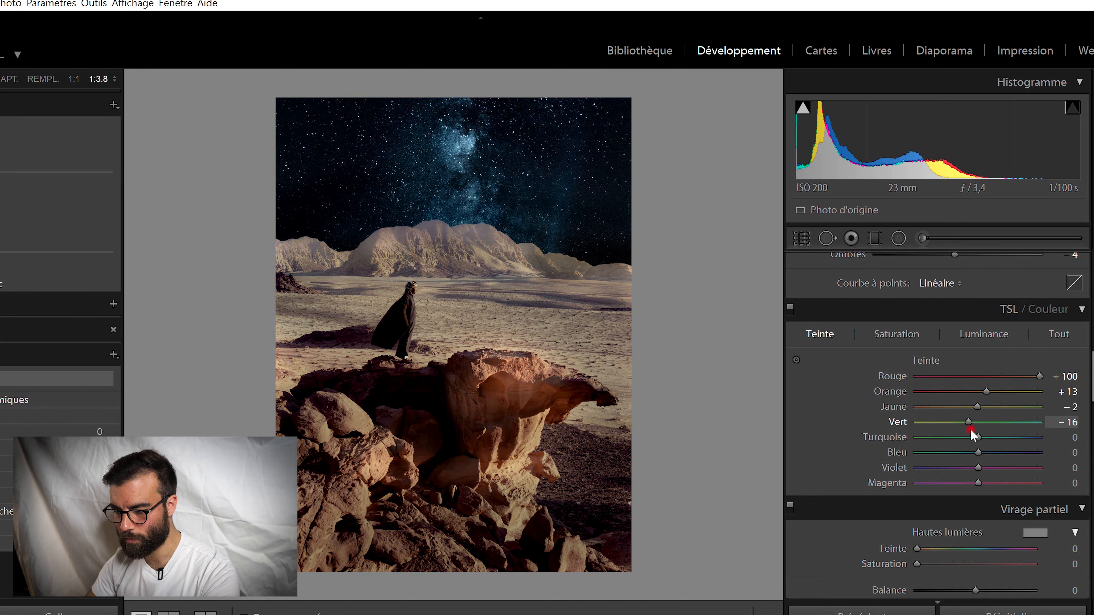
click(974, 441)
drag(939, 441, 978, 452)
double_click(986, 438)
double_click(977, 453)
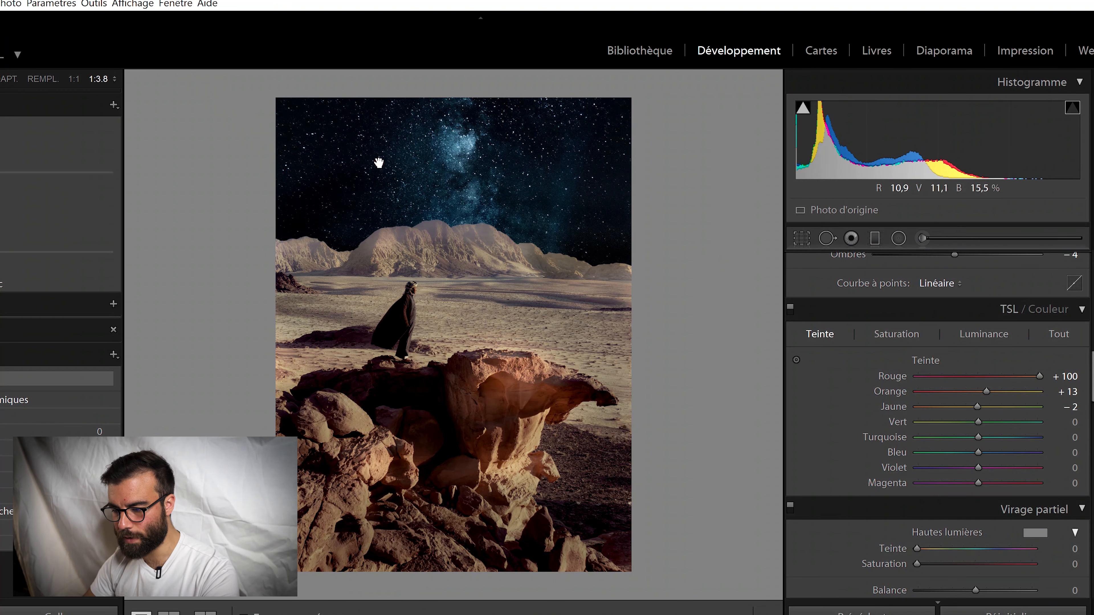
Set the HSL hue of the blues to +14 to deepen the sky's color
drag(978, 453, 992, 453)
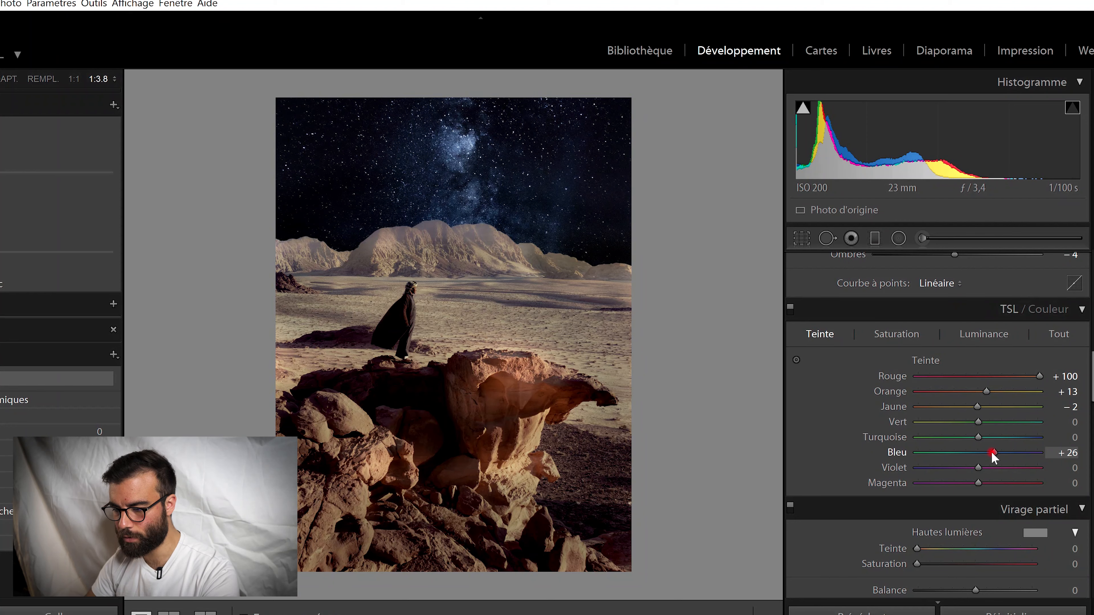
mouse_move(988, 452)
mouse_down()
mouse_move(933, 454)
mouse_move(983, 454)
mouse_up()
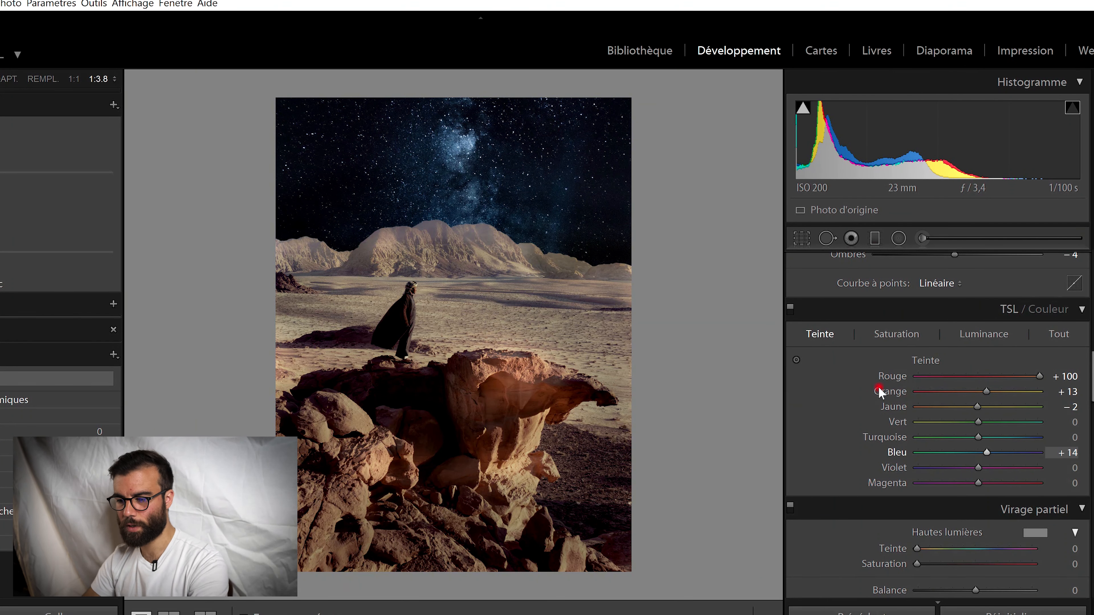
scroll(837, 439, down, 3)
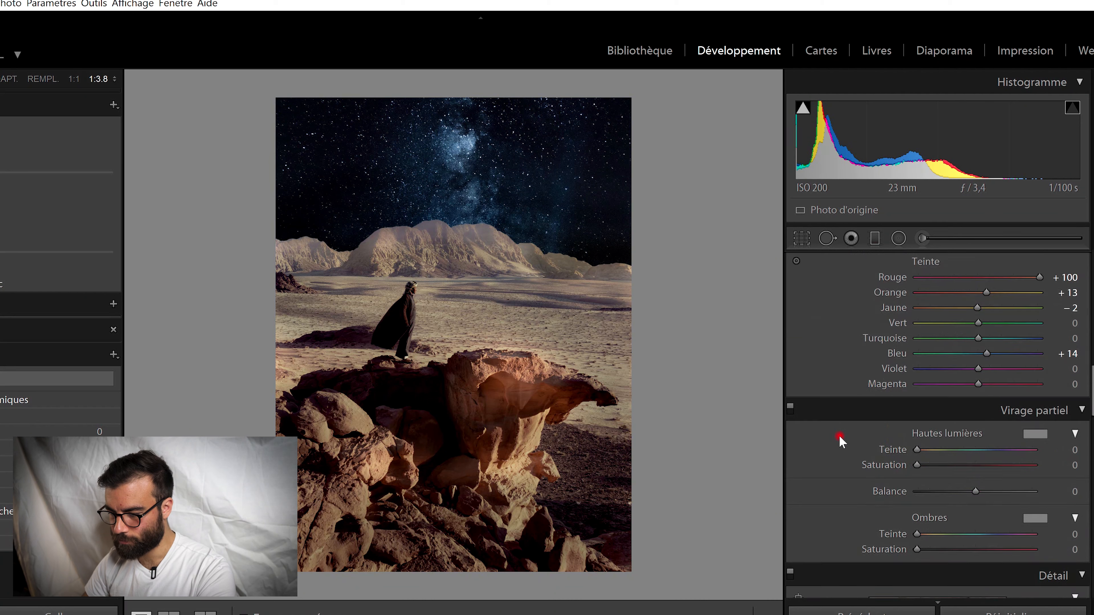
Set the HSL saturation of the oranges to −20, the yellows to −30 and the blues to −17
scroll(857, 437, up, 3)
click(887, 337)
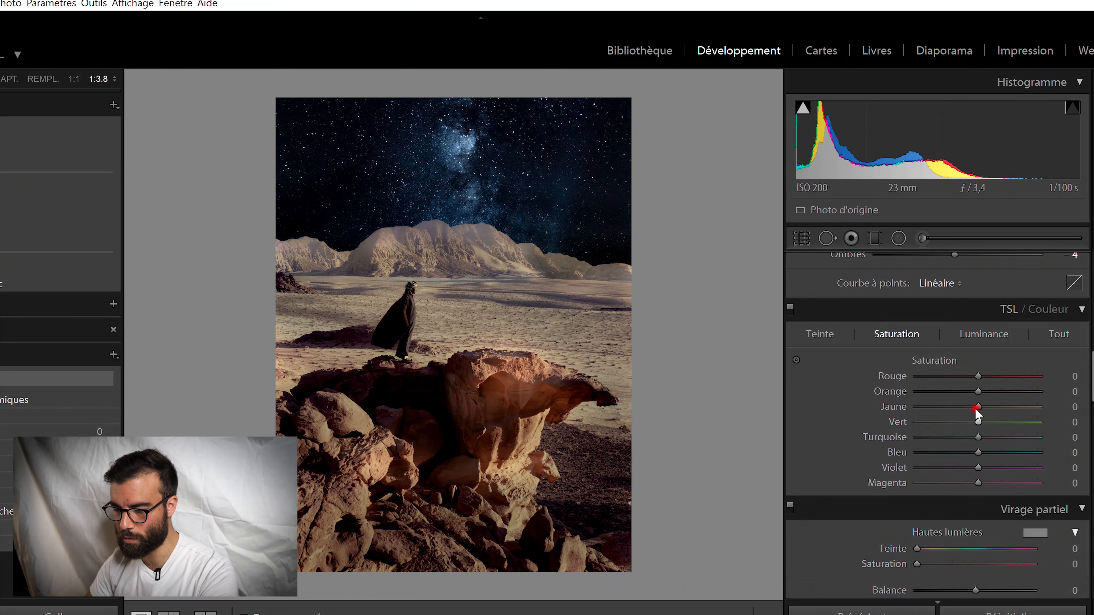
mouse_move(972, 407)
mouse_down()
mouse_move(946, 421)
mouse_move(974, 400)
mouse_move(964, 392)
mouse_up()
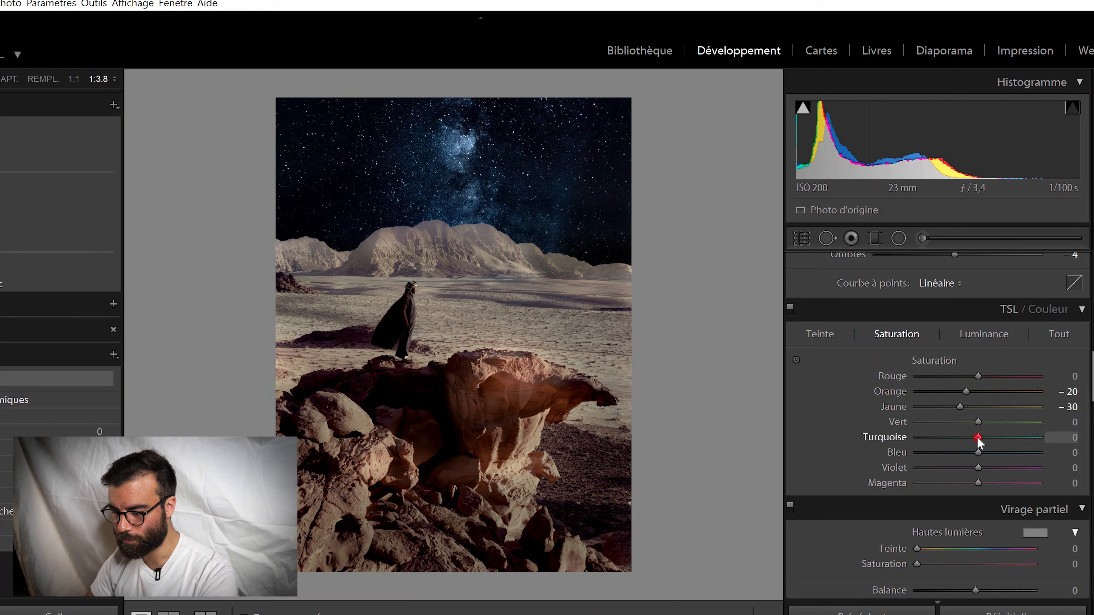
mouse_move(979, 452)
mouse_down()
mouse_move(991, 454)
mouse_move(971, 458)
mouse_up()
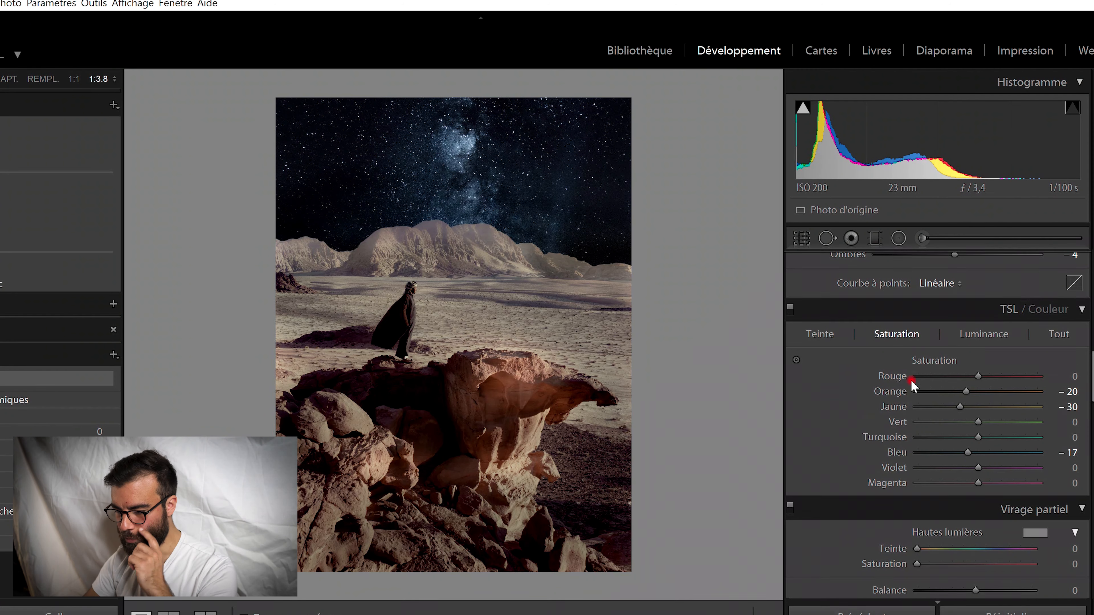
scroll(912, 381, down, 3)
scroll(911, 380, up, 8)
scroll(887, 399, down, 5)
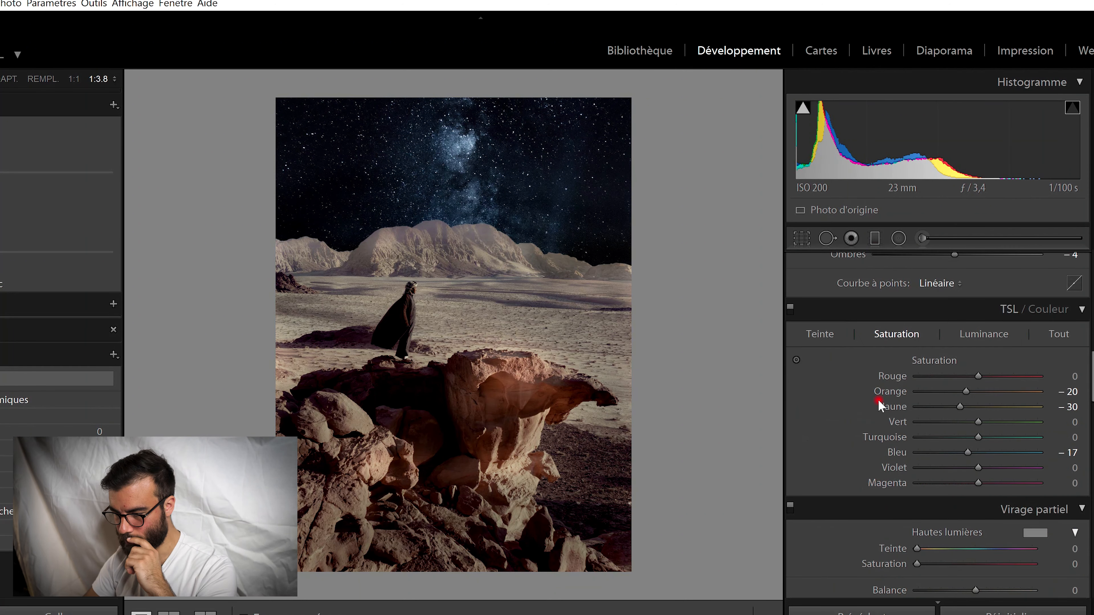
Set the HSL luminance of the yellows to +13 and of the blues to −19
click(979, 338)
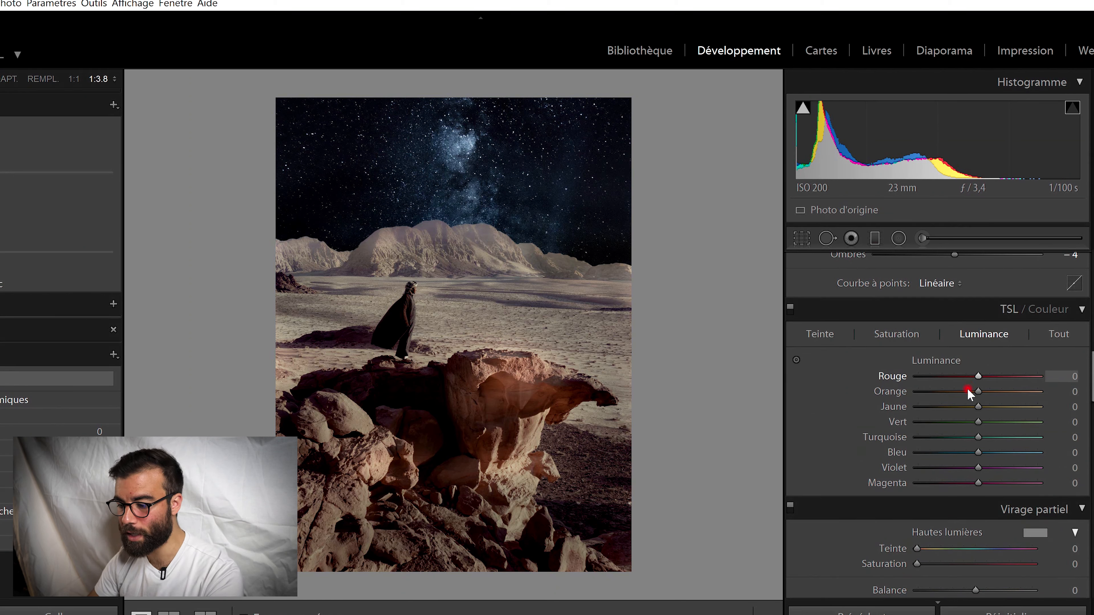
drag(976, 413, 967, 451)
double_click(990, 441)
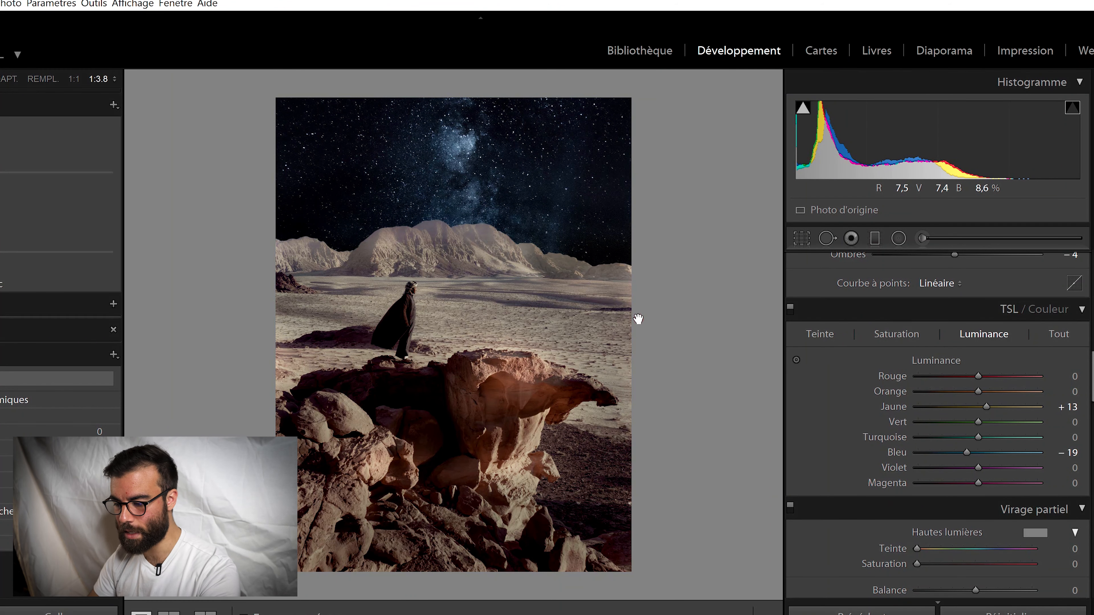
scroll(859, 477, down, 6)
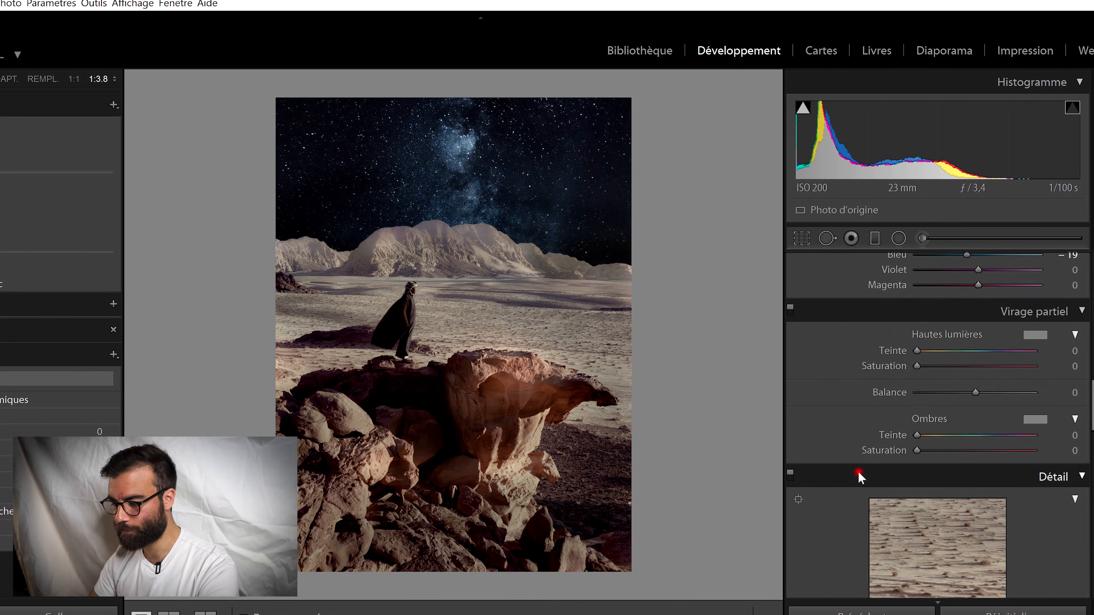
scroll(858, 477, down, 4)
scroll(859, 477, up, 15)
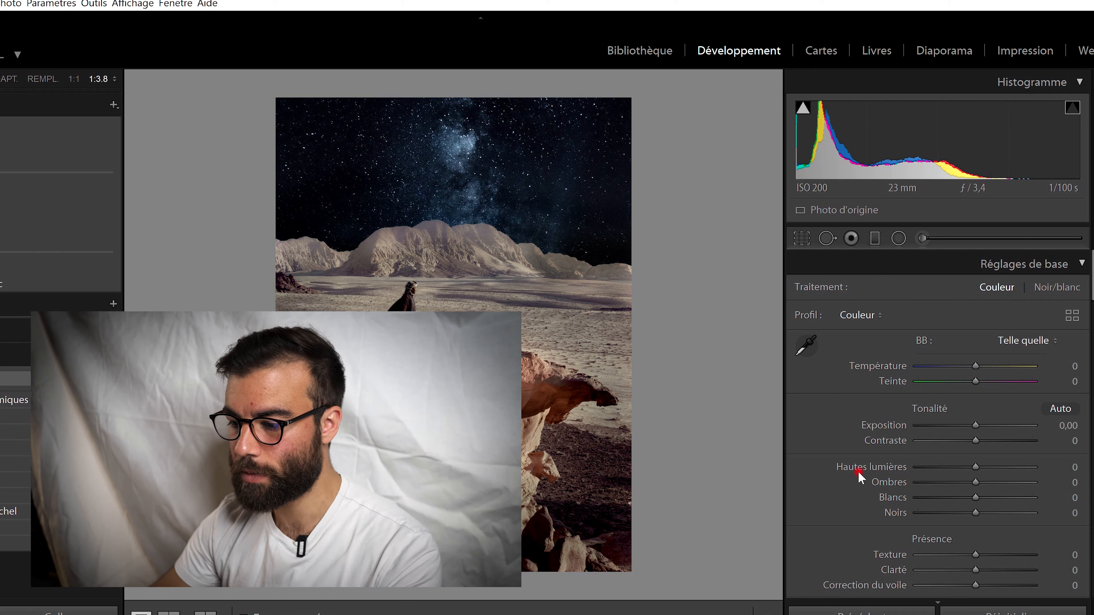
Paint a new adjustment brush mask over the man with exposure 2.84, and erase the spill around his silhouette
key(k)
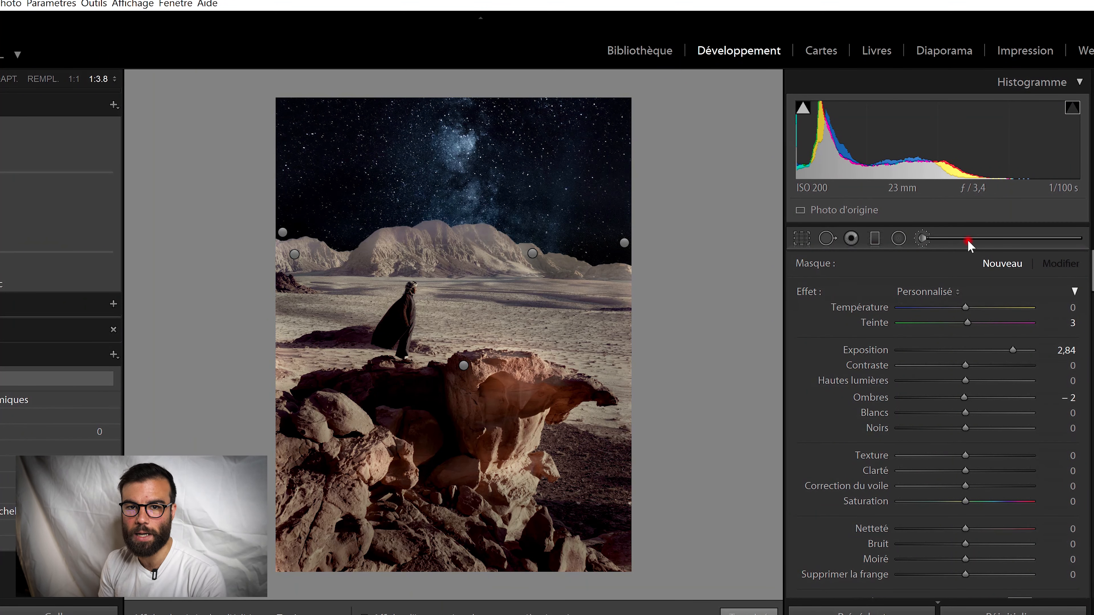
key(alt)
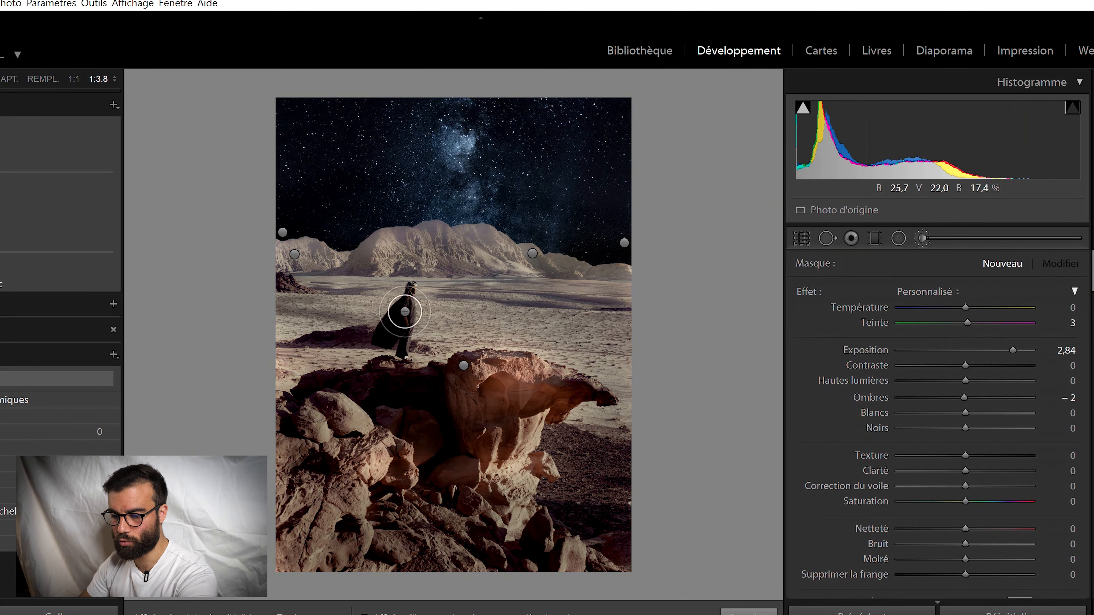
key(z)
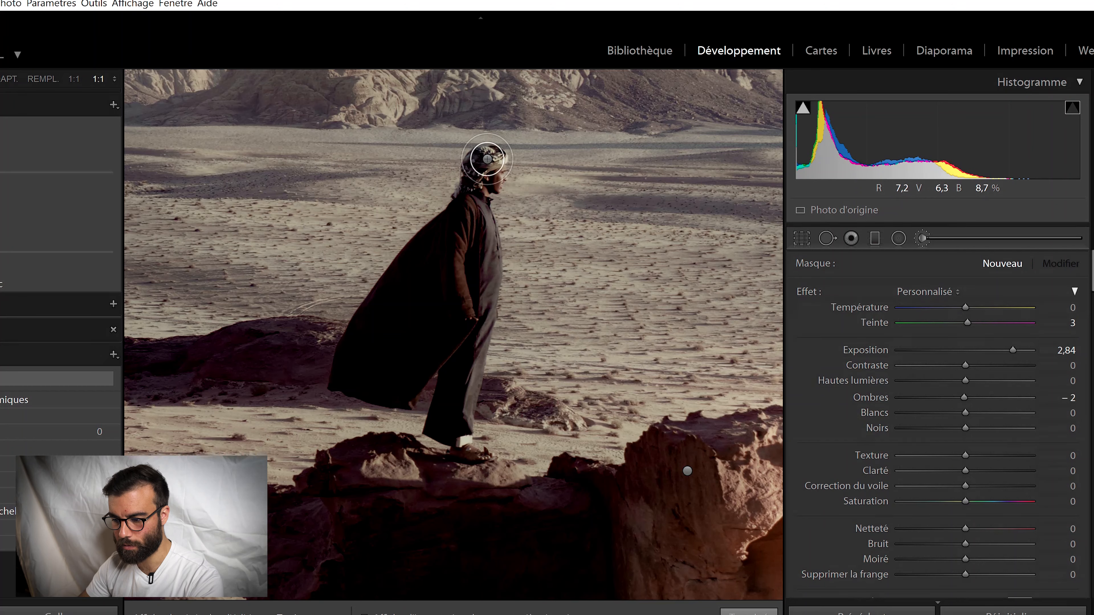
mouse_move(490, 160)
mouse_down()
mouse_move(473, 226)
mouse_move(390, 301)
mouse_move(345, 367)
mouse_move(348, 385)
mouse_move(380, 394)
mouse_move(409, 386)
mouse_move(457, 339)
mouse_move(470, 356)
mouse_move(450, 406)
mouse_move(457, 460)
mouse_move(471, 446)
mouse_move(495, 287)
mouse_move(498, 171)
mouse_move(431, 337)
mouse_move(390, 359)
mouse_move(422, 303)
mouse_move(370, 364)
mouse_move(399, 348)
mouse_move(445, 229)
mouse_move(400, 281)
mouse_move(467, 200)
mouse_move(461, 302)
mouse_up()
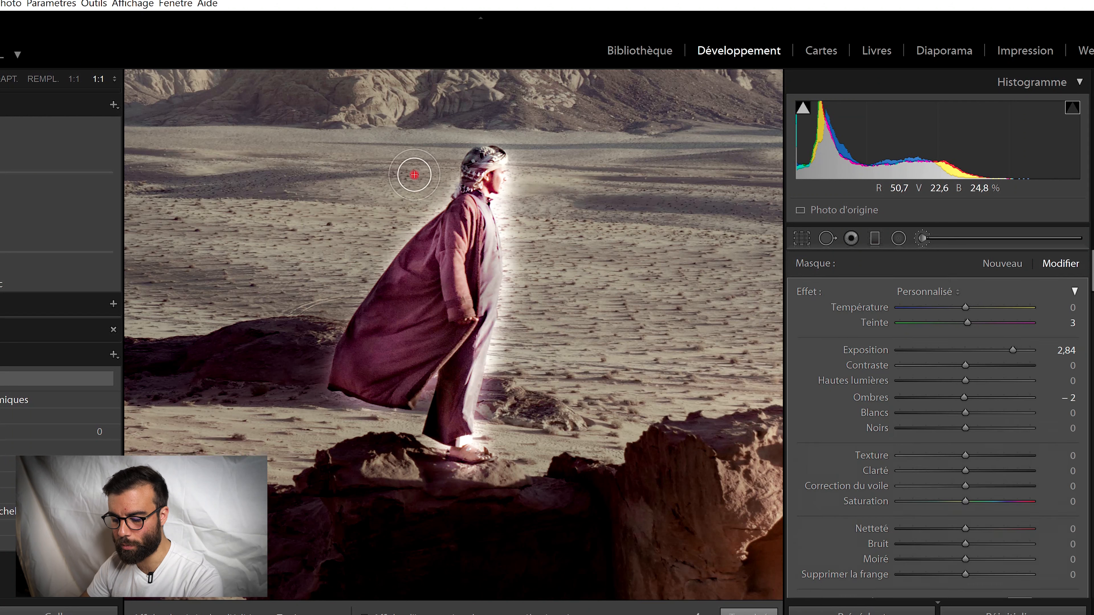
key(alt)
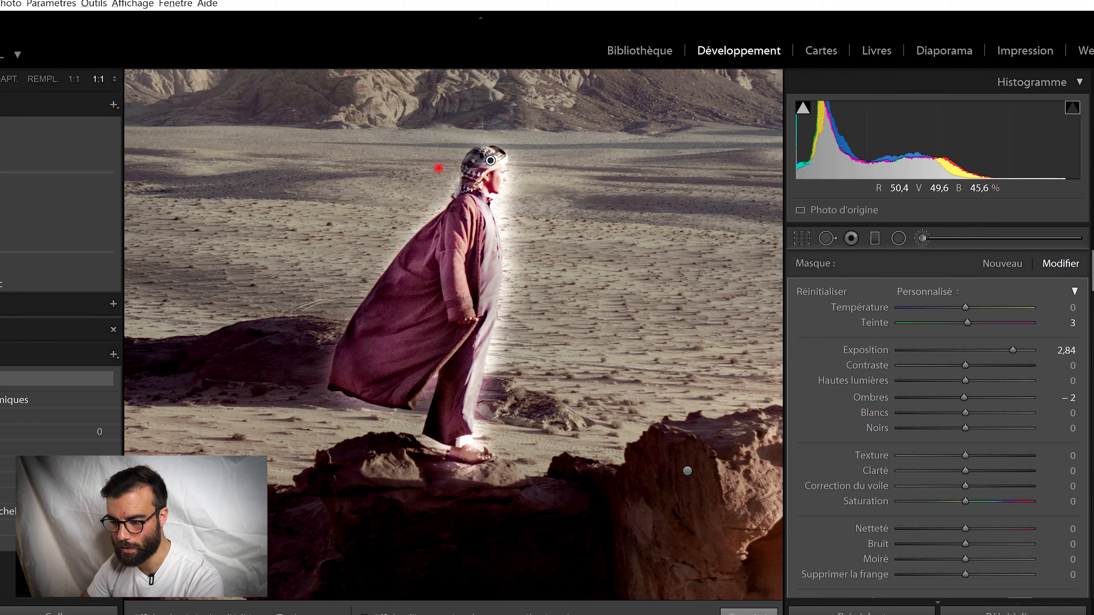
mouse_move(410, 216)
mouse_down()
mouse_move(336, 300)
mouse_move(305, 395)
mouse_move(404, 428)
mouse_move(404, 460)
mouse_move(495, 475)
mouse_move(518, 459)
mouse_move(503, 347)
mouse_move(522, 188)
mouse_move(528, 175)
mouse_move(613, 143)
mouse_up()
Set the man's brush mask to exposure 1.36, dehaze 16 and clarity 12
click(967, 324)
mouse_move(996, 351)
mouse_down()
mouse_move(965, 354)
mouse_move(987, 350)
mouse_up()
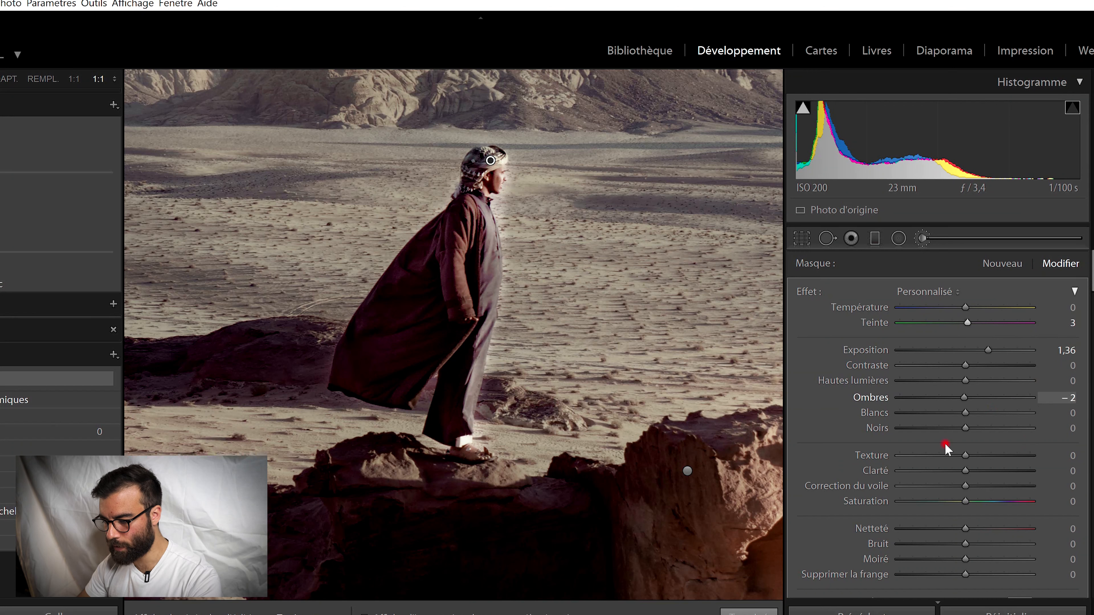
drag(980, 486, 980, 487)
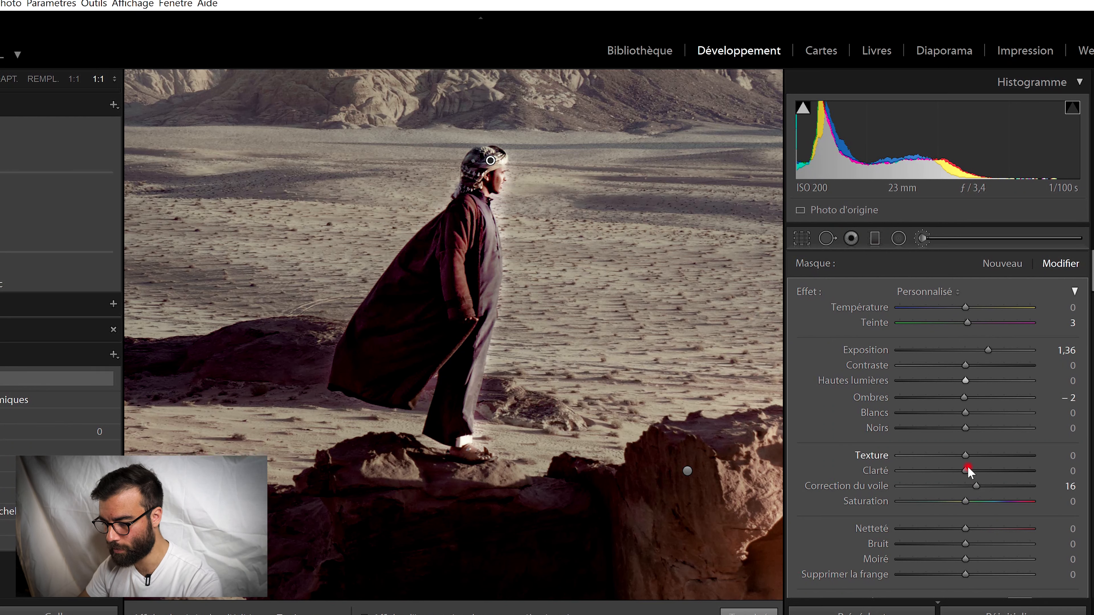
drag(971, 470, 976, 471)
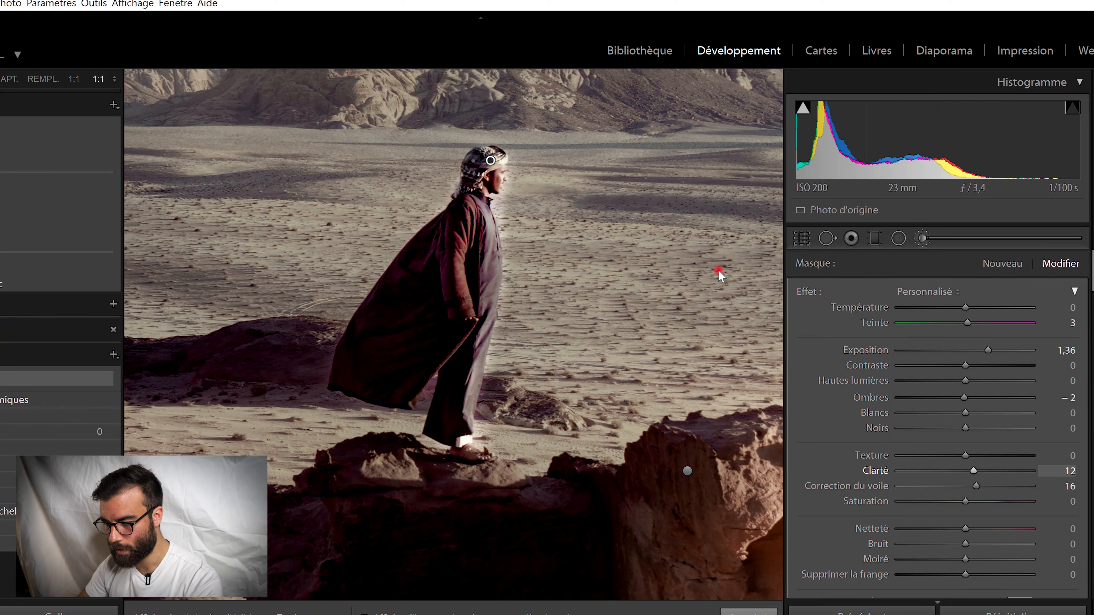
Erase the remaining halo along the man's front and set his brush mask's exposure to 1.71
key(alt)
drag(516, 202, 504, 327)
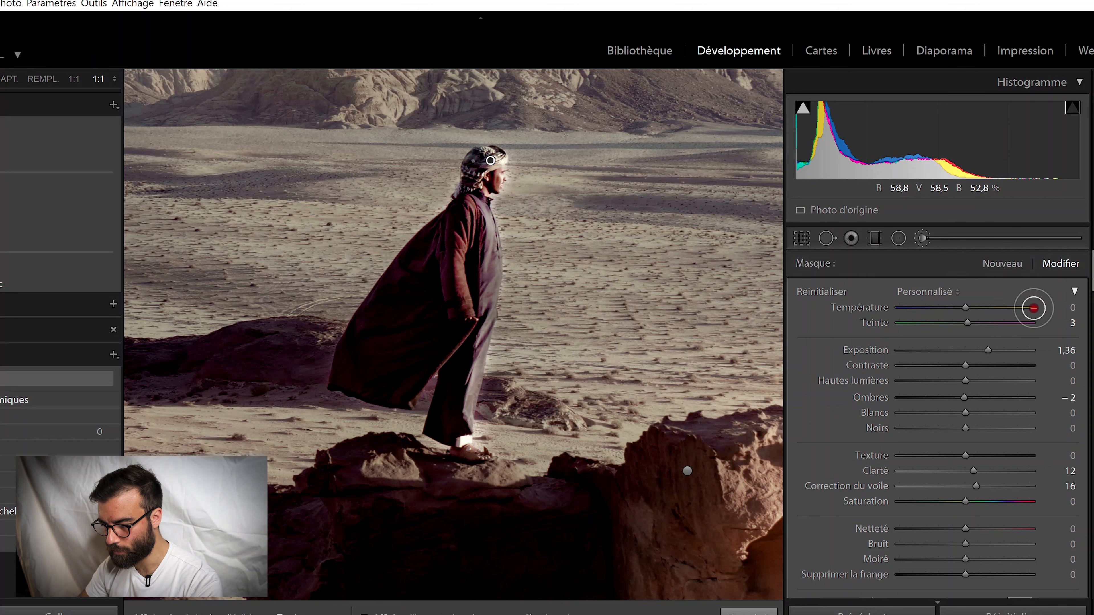
drag(993, 352, 987, 350)
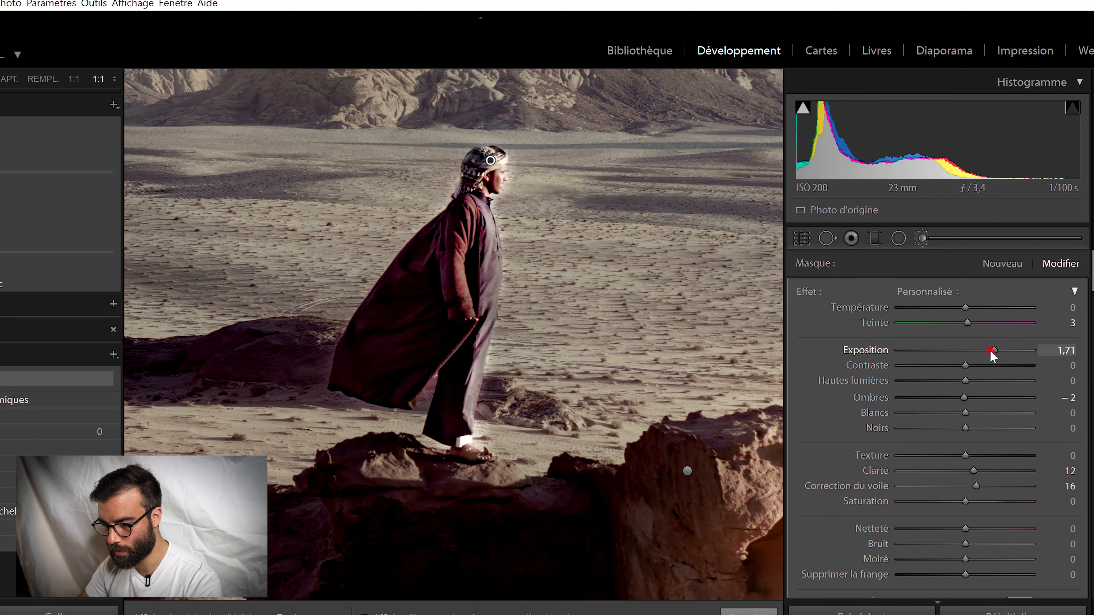
mouse_move(507, 221)
mouse_down()
mouse_move(517, 281)
mouse_move(497, 375)
mouse_up()
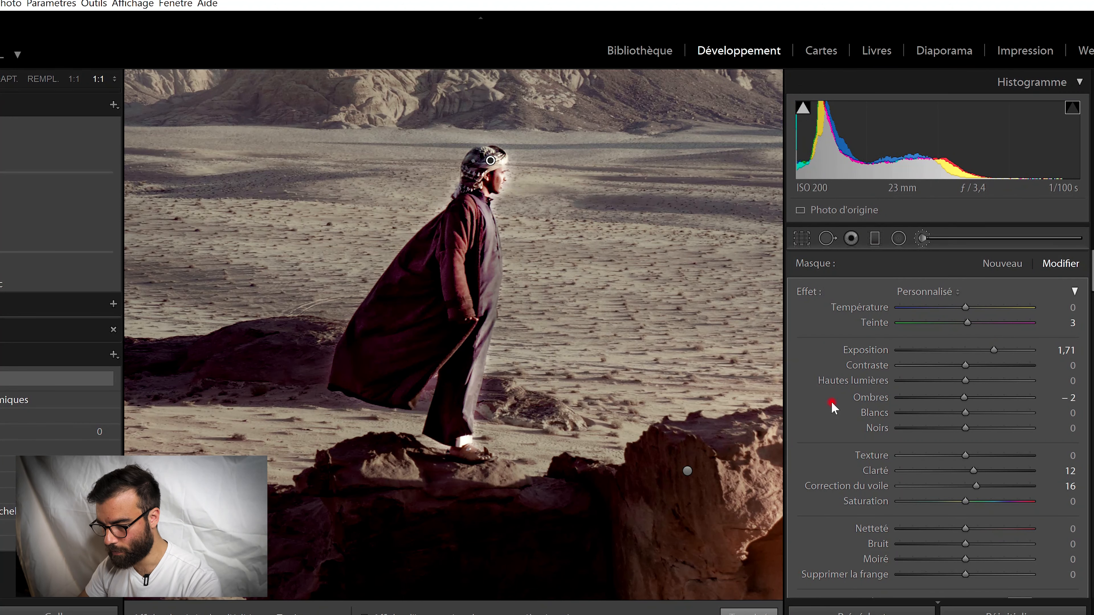
Warm the man's brush mask to temperature 15, set its saturation to 23 and finish the brush adjustment
drag(965, 307, 976, 308)
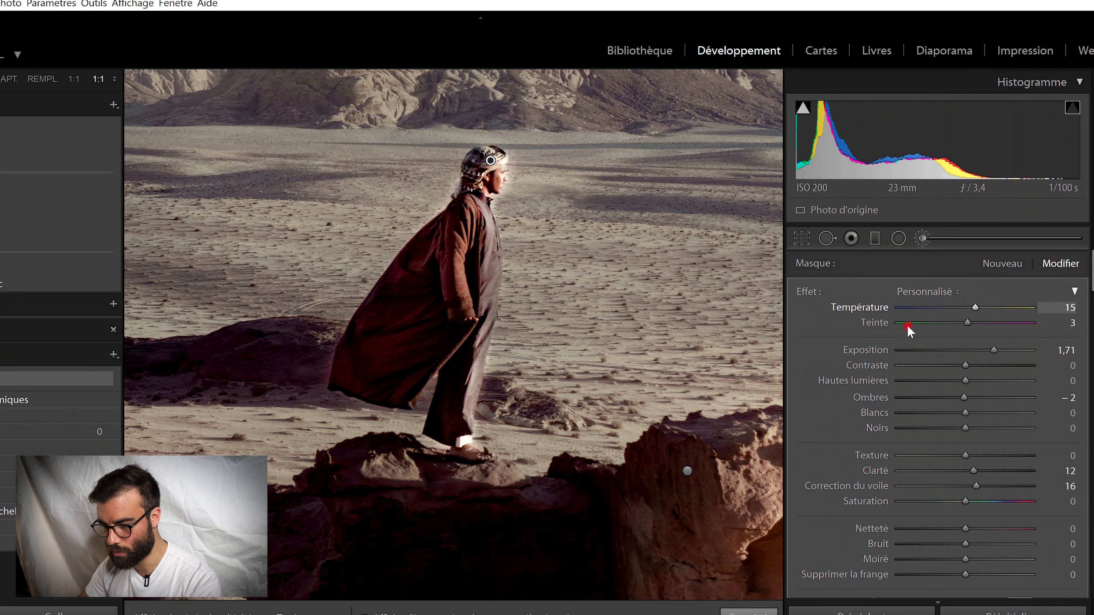
scroll(875, 366, down, 3)
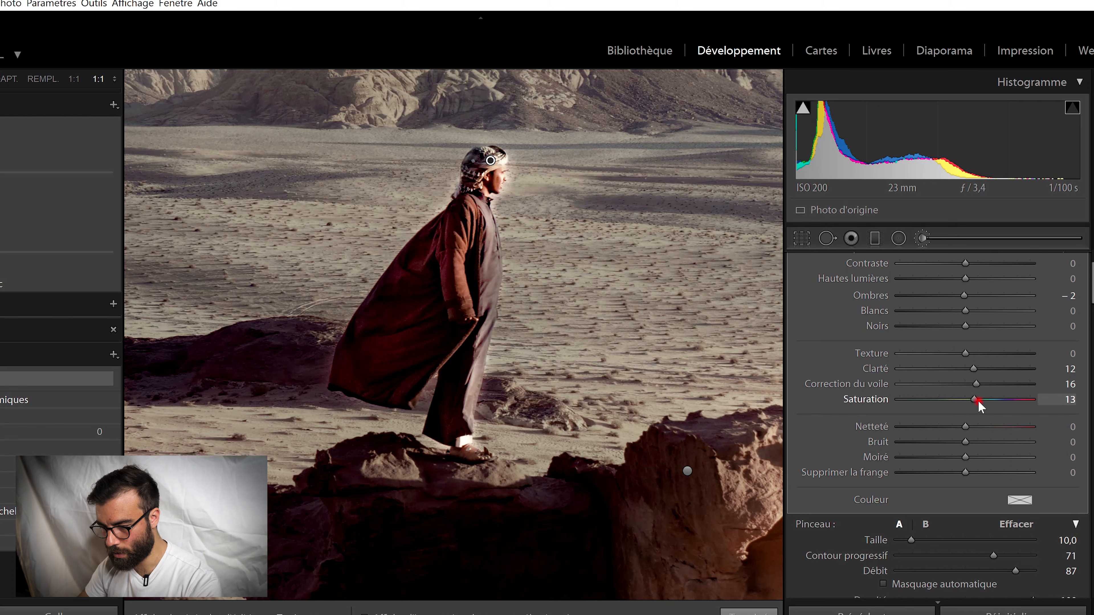
drag(981, 400, 983, 400)
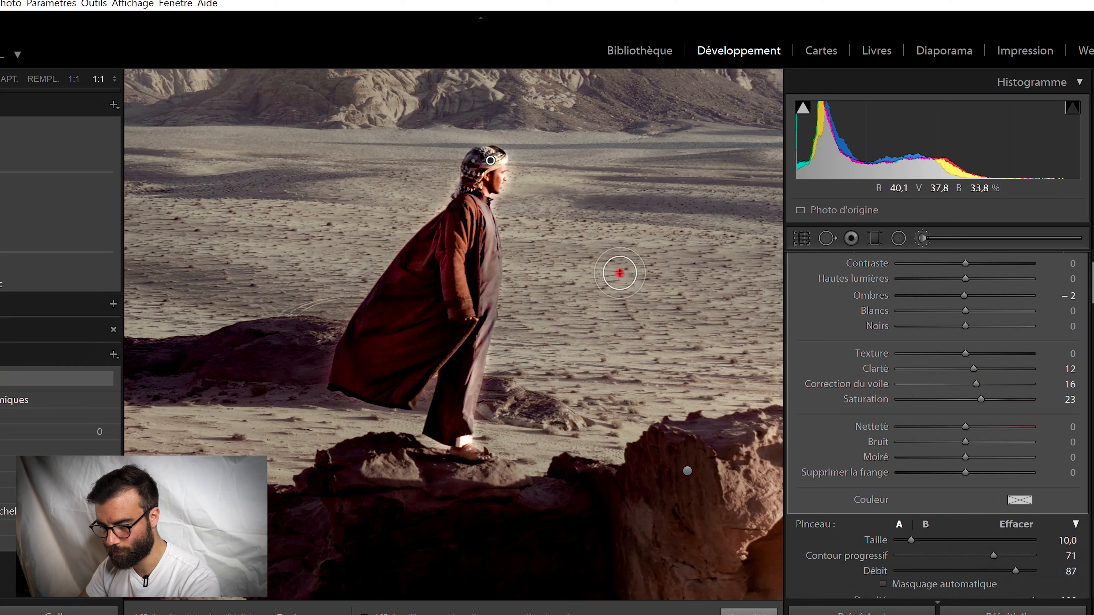
scroll(616, 263, down, 5)
scroll(616, 263, up, 3)
scroll(625, 259, down, 3)
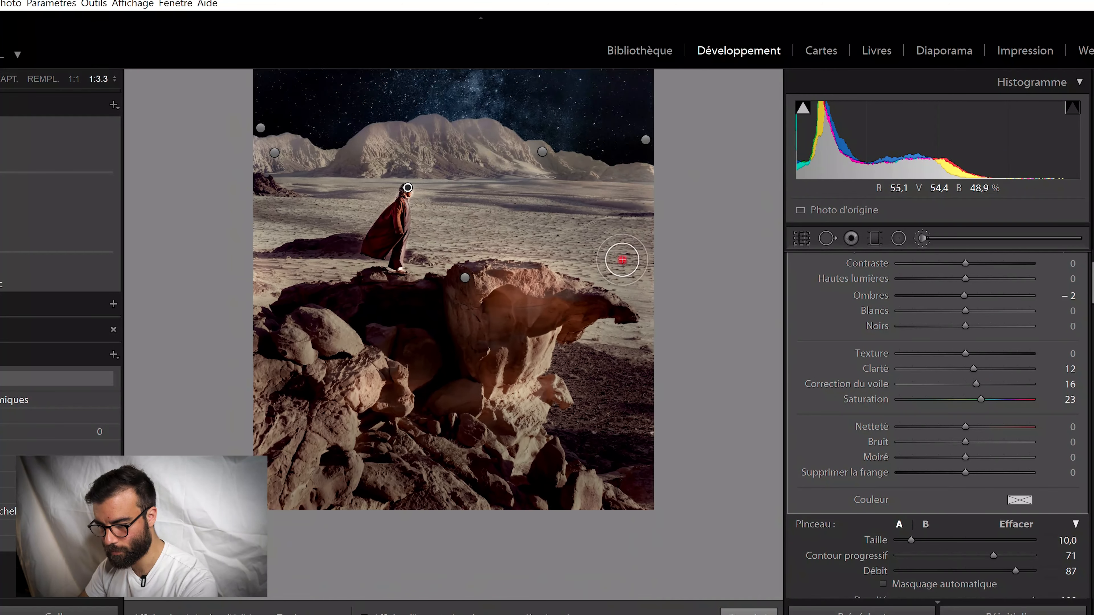
scroll(383, 377, down, 3)
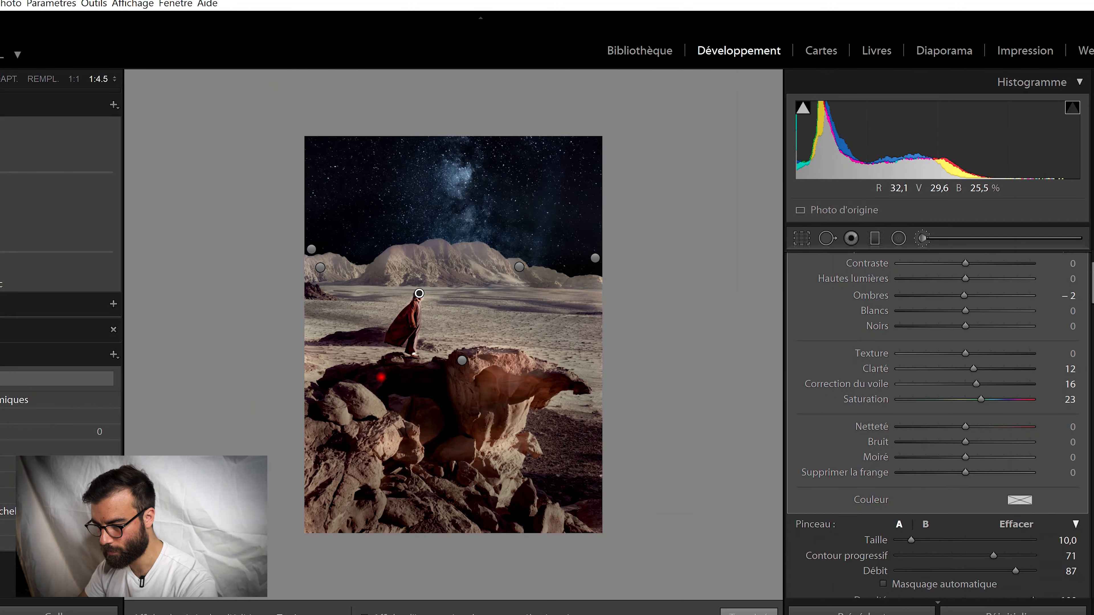
click(914, 239)
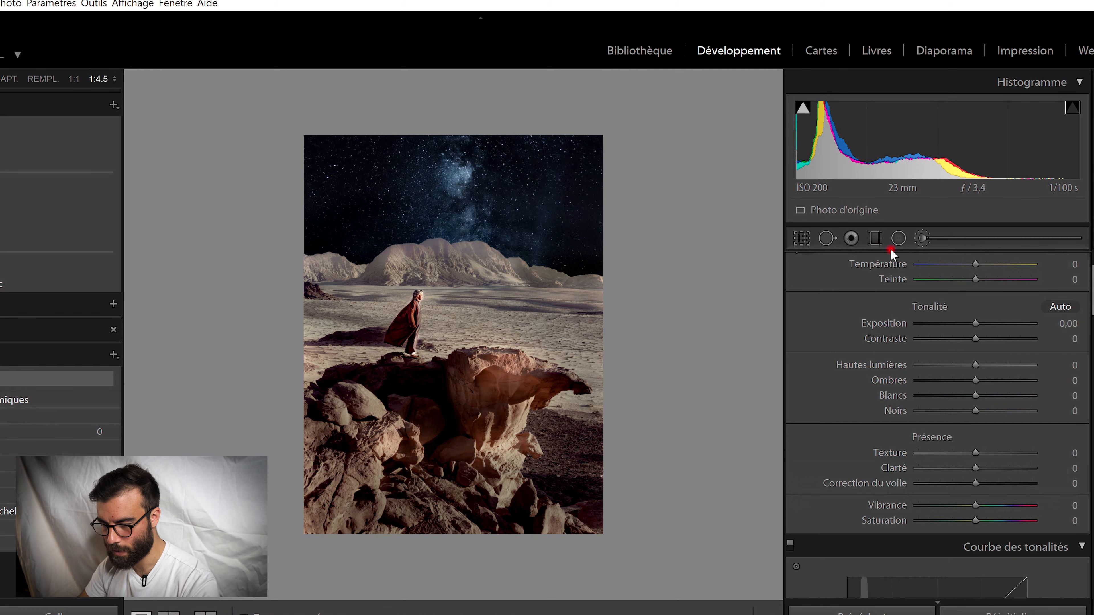
scroll(635, 327, up, 2)
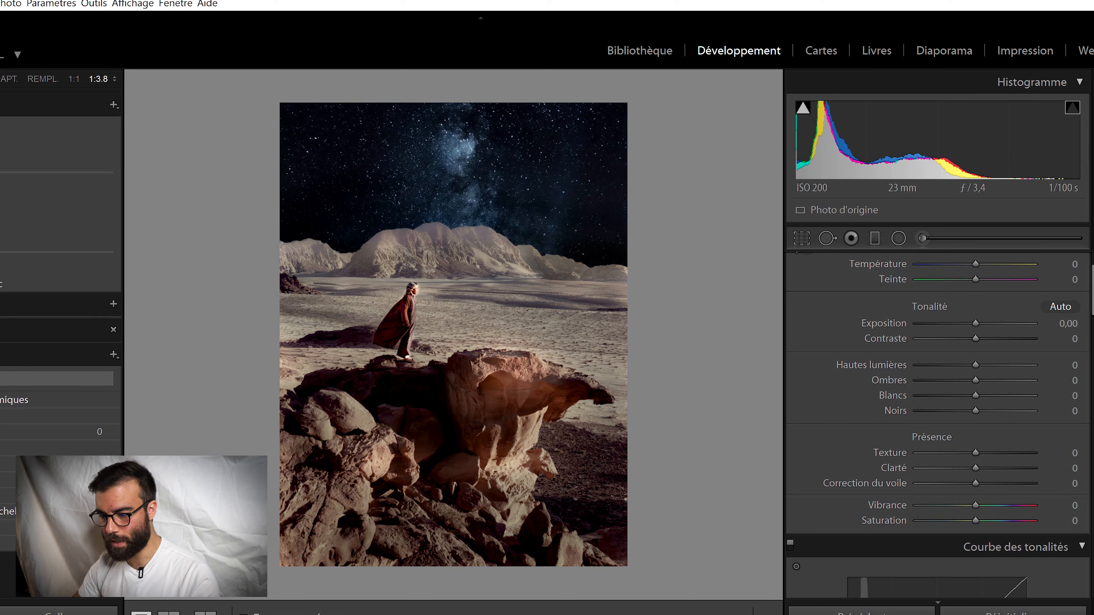
Open the teal-sky night version of the portrait from the library and set its highlights to −66 and whites to +33
click(648, 54)
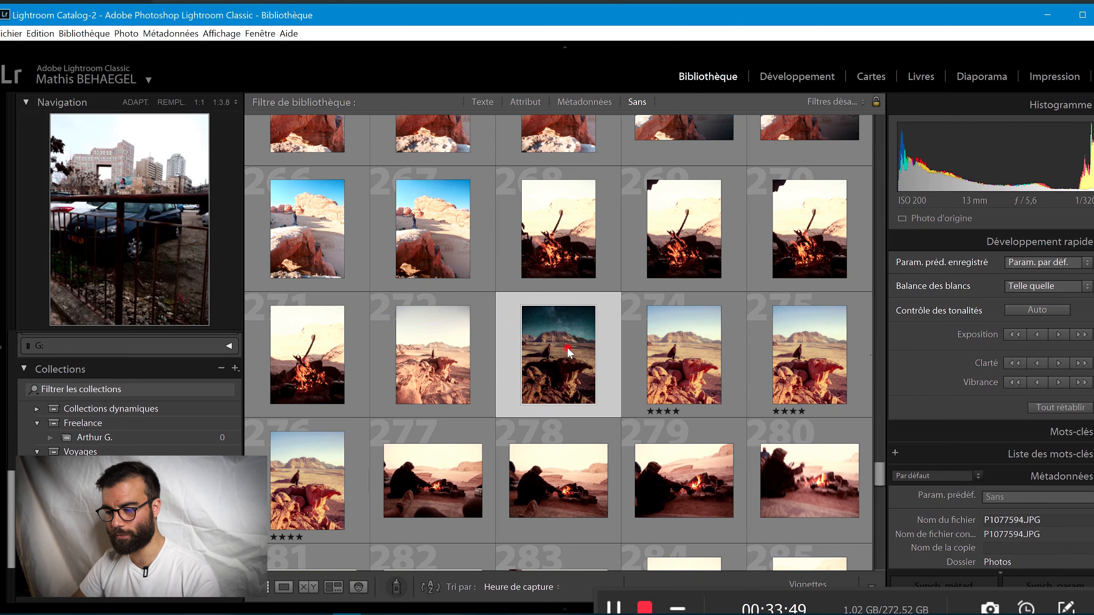
double_click(567, 351)
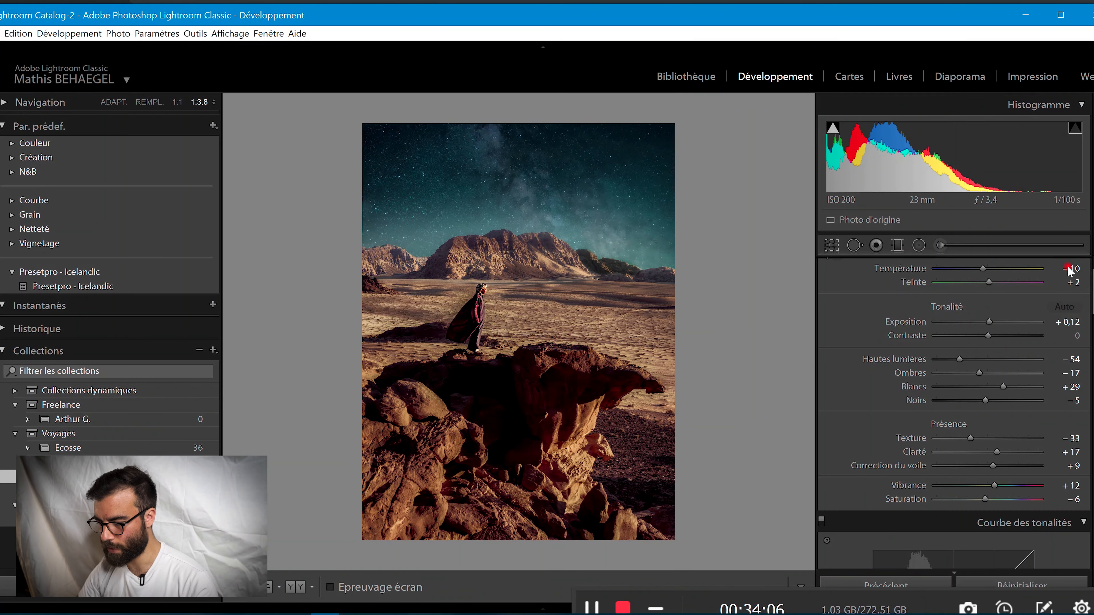
drag(969, 360, 960, 361)
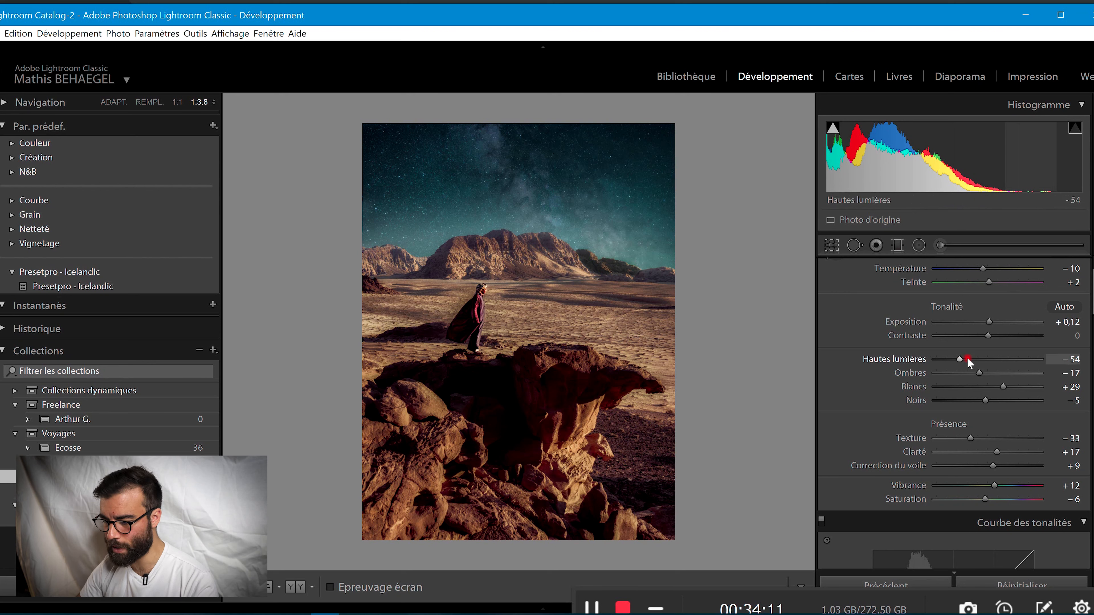
drag(970, 362, 1005, 387)
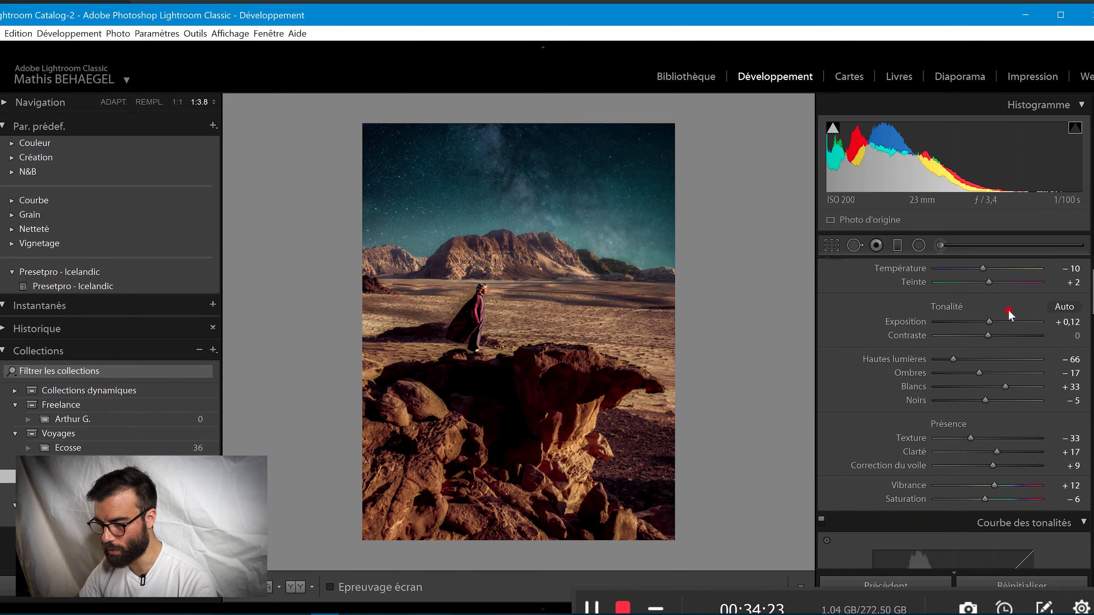
Examine the teal-sky version's presence settings, tone curve and HSL luminance, saturation and hue adjustments
scroll(842, 382, down, 3)
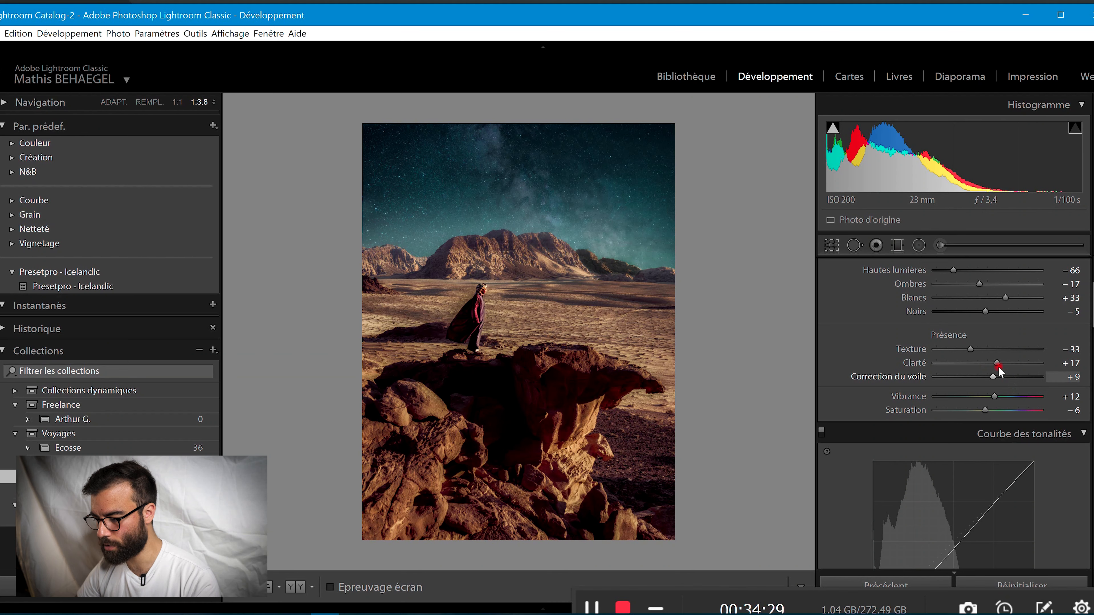
scroll(823, 397, down, 2)
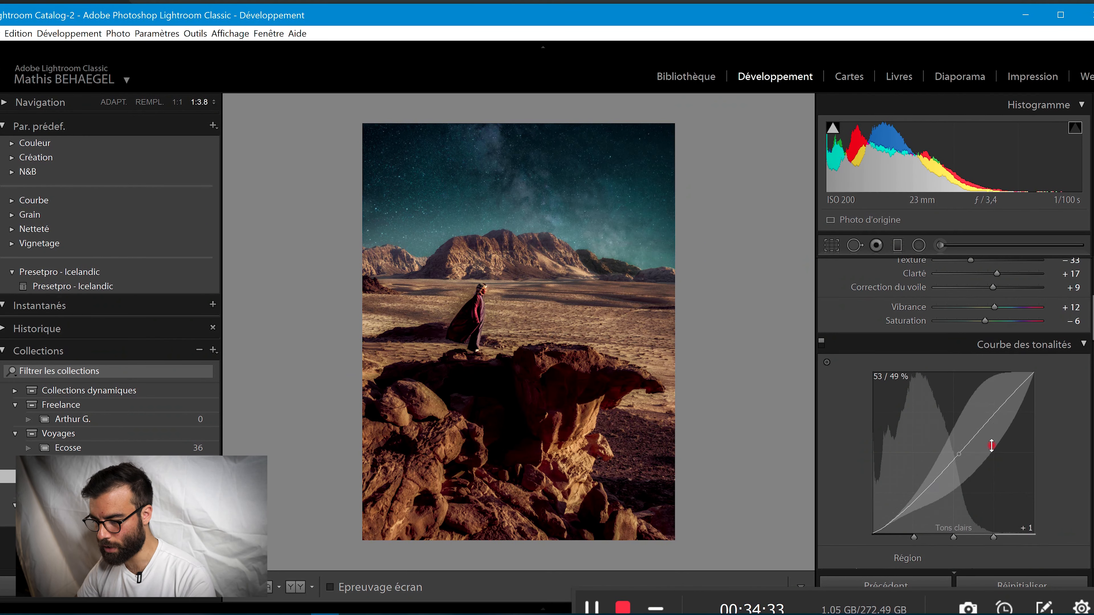
scroll(840, 442, down, 6)
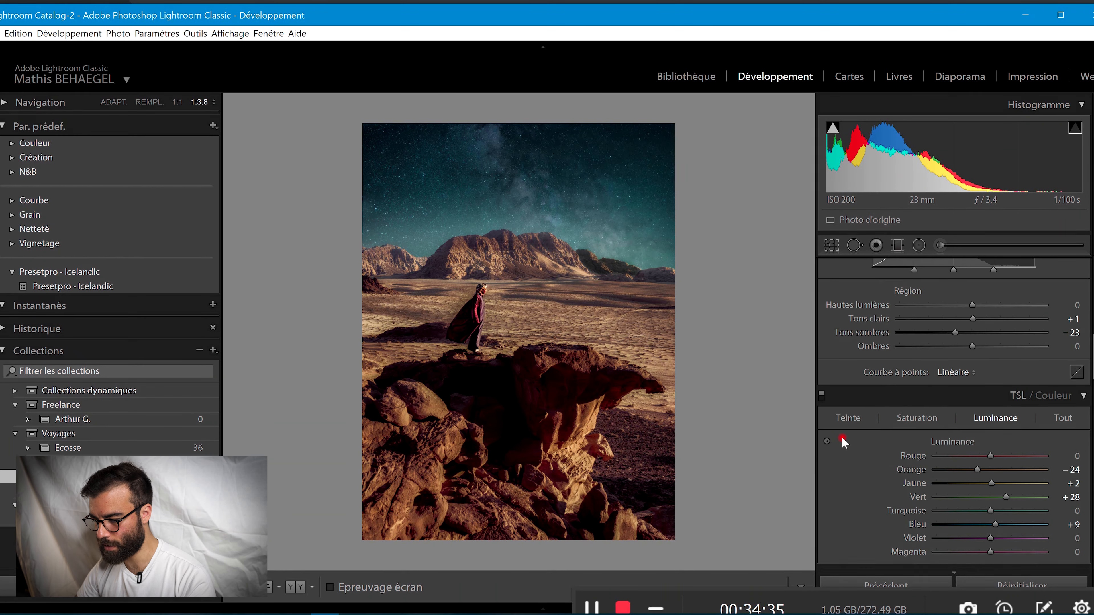
click(920, 330)
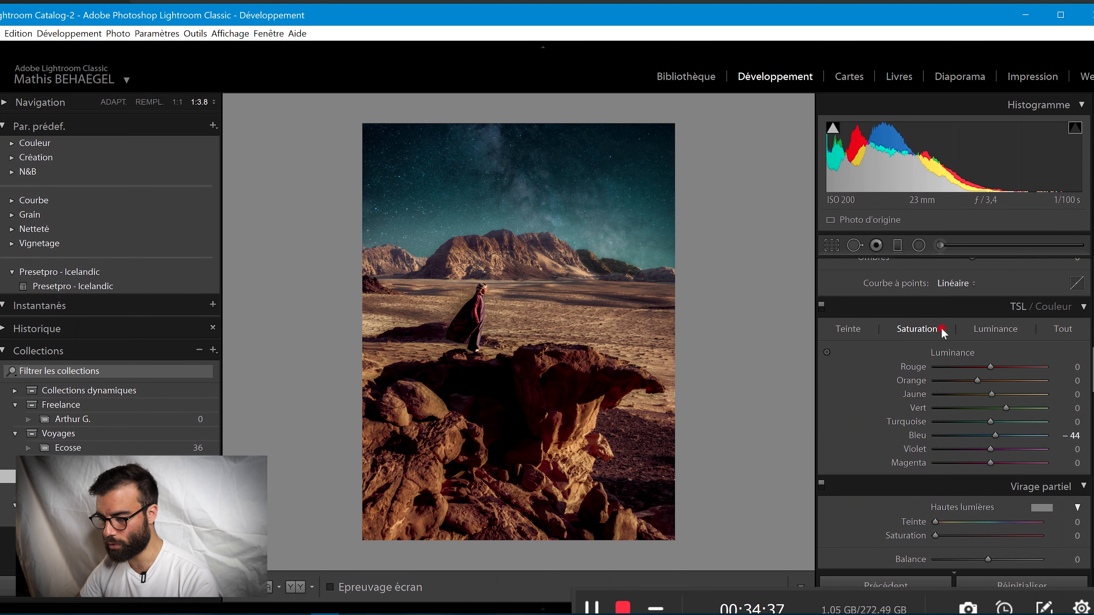
click(858, 334)
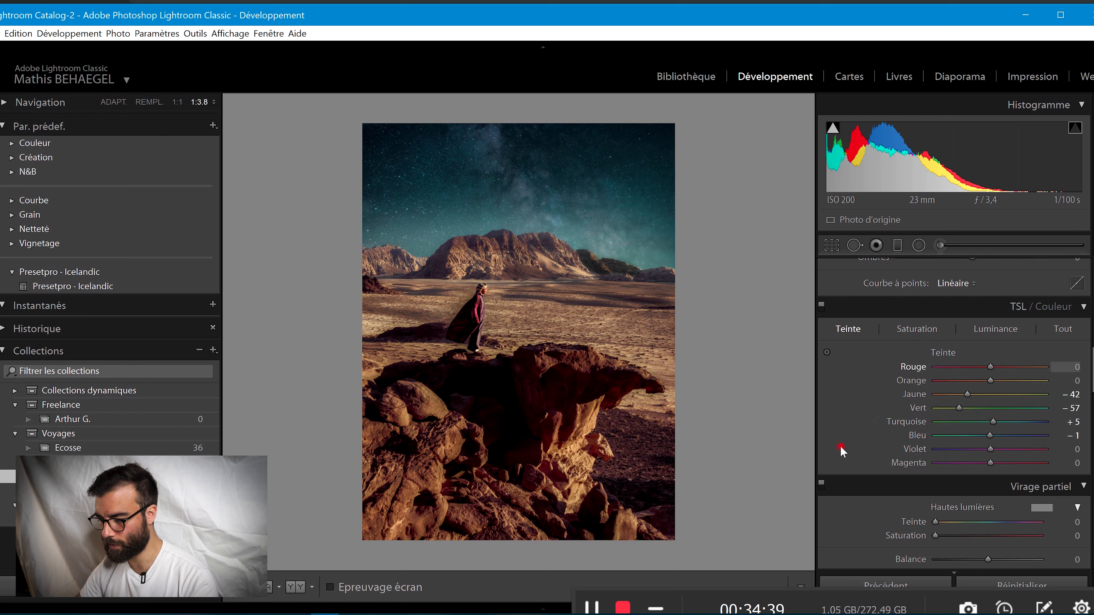
Examine the teal-sky version's remaining develop settings below split toning and return to its basic adjustments
scroll(840, 448, down, 8)
scroll(843, 450, down, 3)
scroll(844, 448, up, 15)
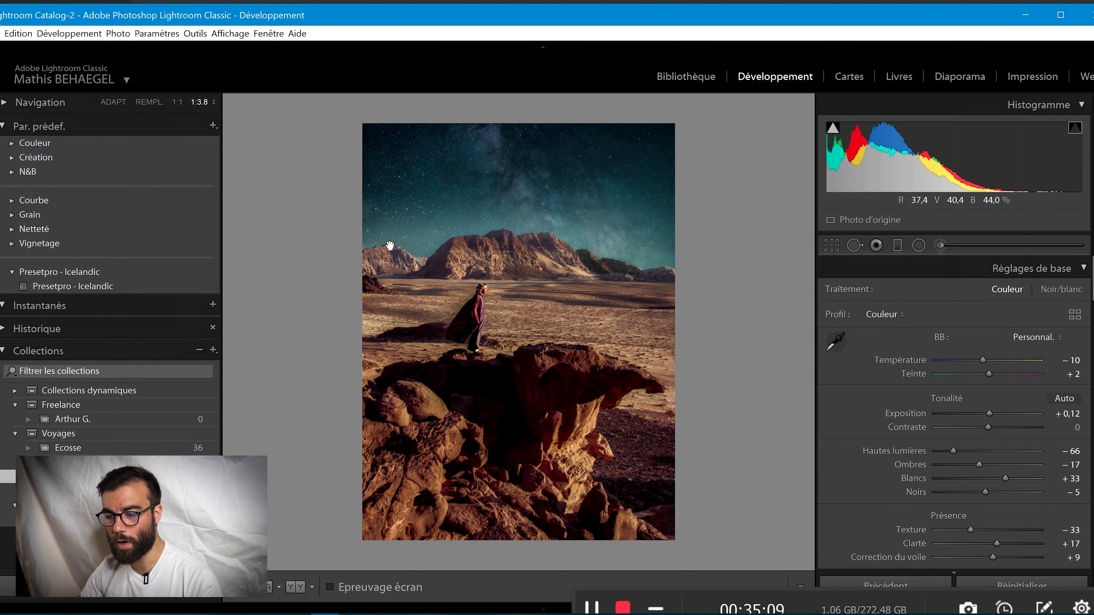
Switch to Photoshop and lighten the starry sky layer along the mountain horizon with the Dodge tool, using brush size 396 and 50% exposure
key(alt+Tab)
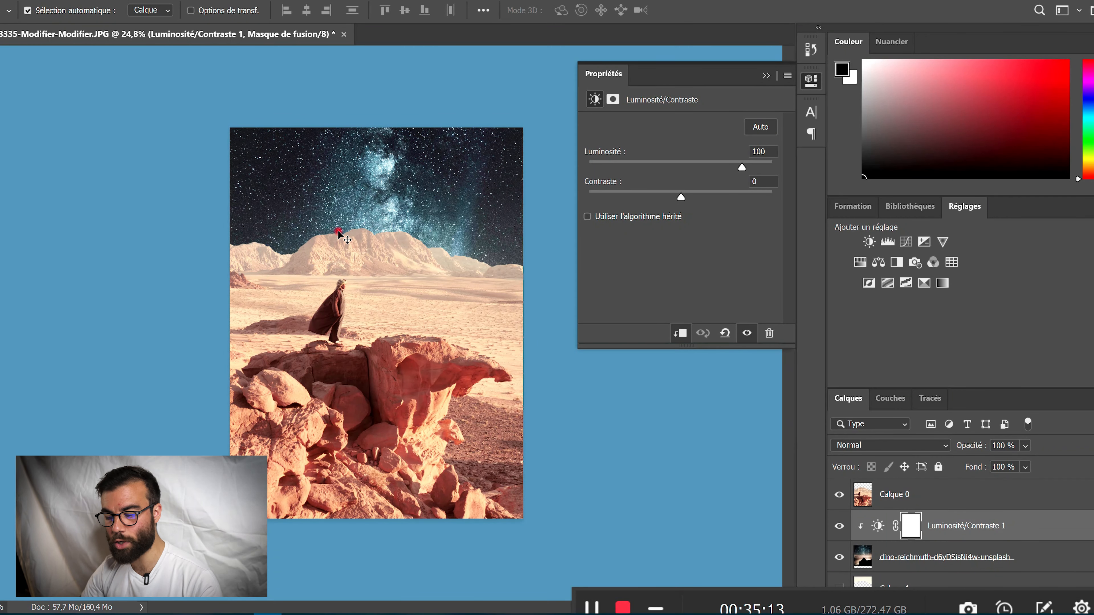
scroll(928, 556, down, 1)
click(864, 555)
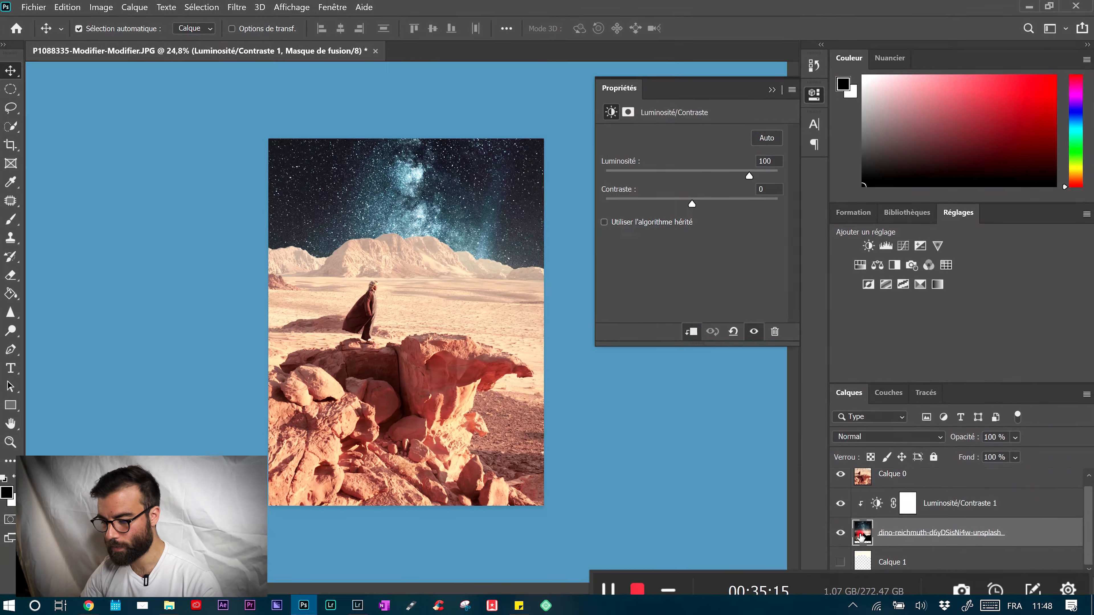
click(16, 333)
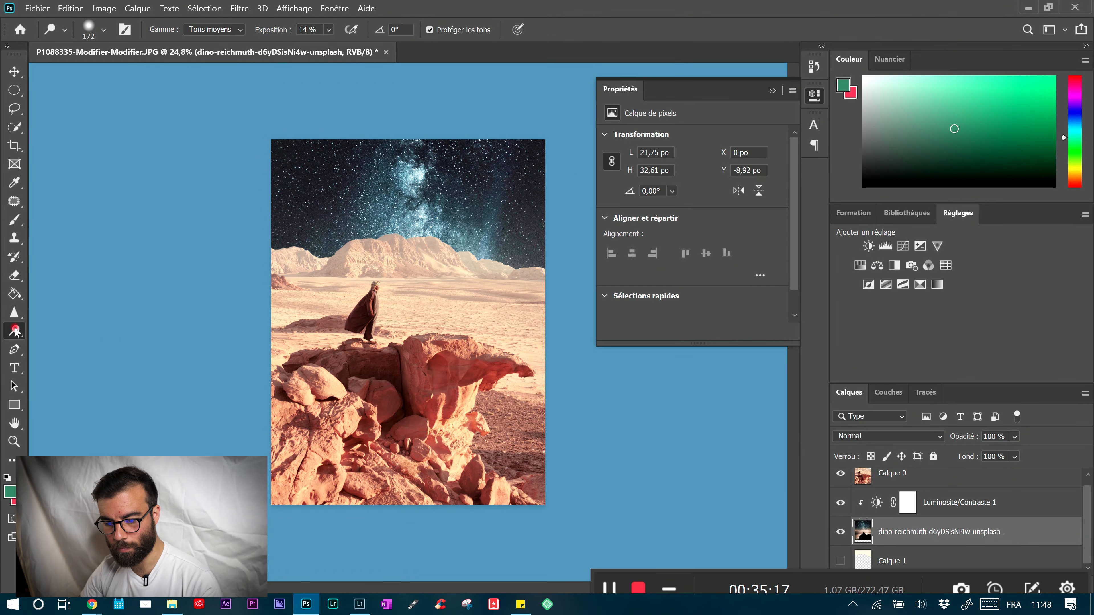
click(61, 333)
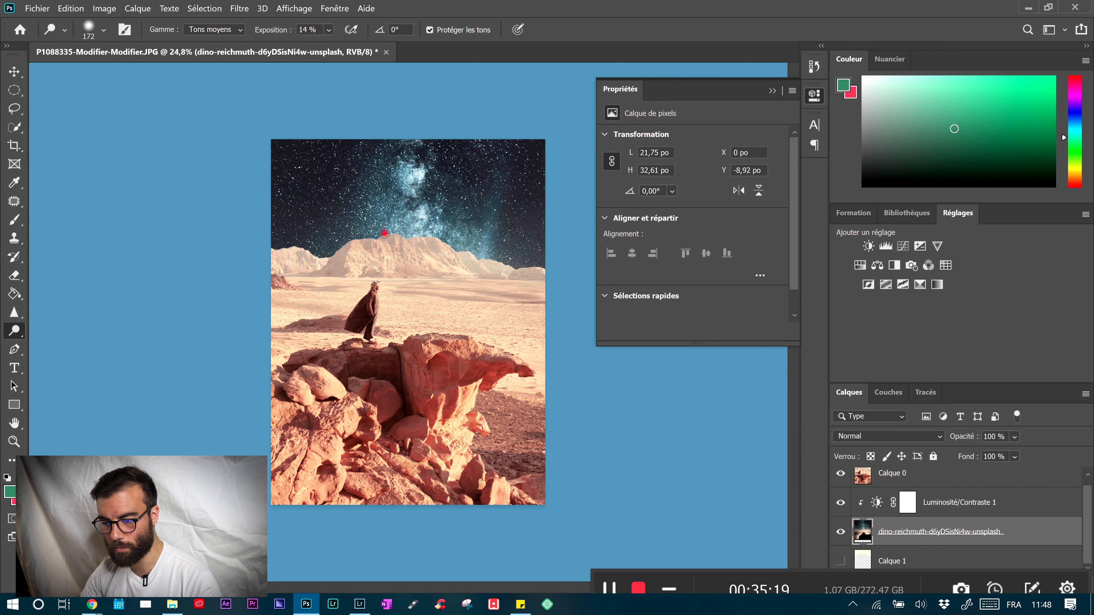
right_click(328, 228)
drag(464, 262, 489, 261)
click(866, 538)
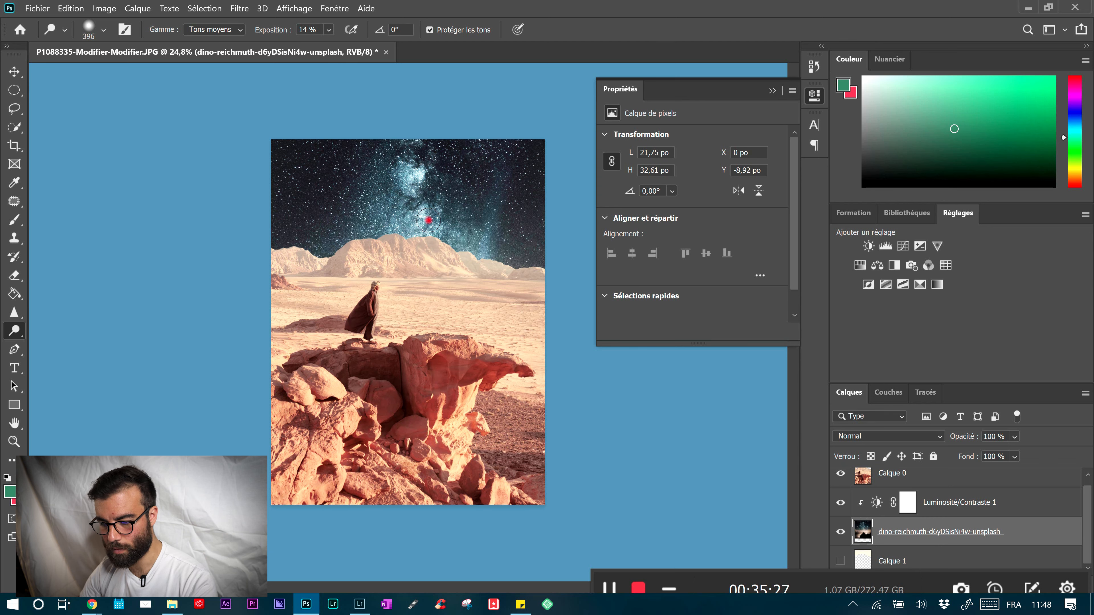
click(328, 30)
drag(342, 45, 364, 52)
click(311, 241)
mouse_move(298, 241)
mouse_down()
mouse_move(239, 238)
mouse_move(320, 255)
mouse_move(377, 238)
mouse_move(265, 238)
mouse_move(284, 247)
mouse_move(414, 240)
mouse_move(557, 270)
mouse_move(344, 224)
mouse_move(254, 219)
mouse_move(539, 255)
mouse_move(393, 222)
mouse_move(257, 220)
mouse_move(431, 229)
mouse_up()
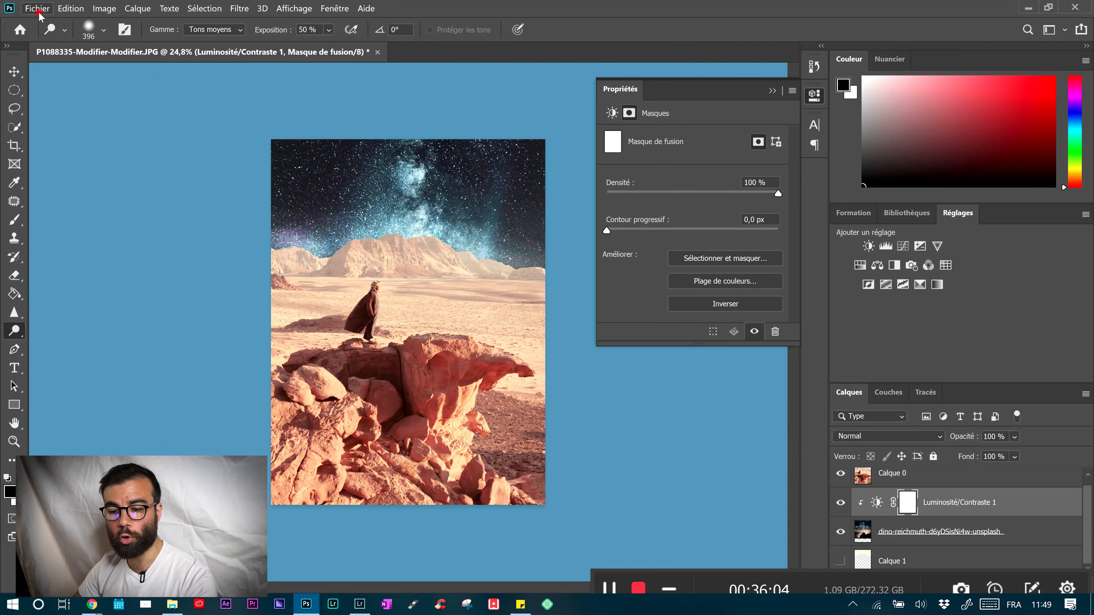
click(37, 8)
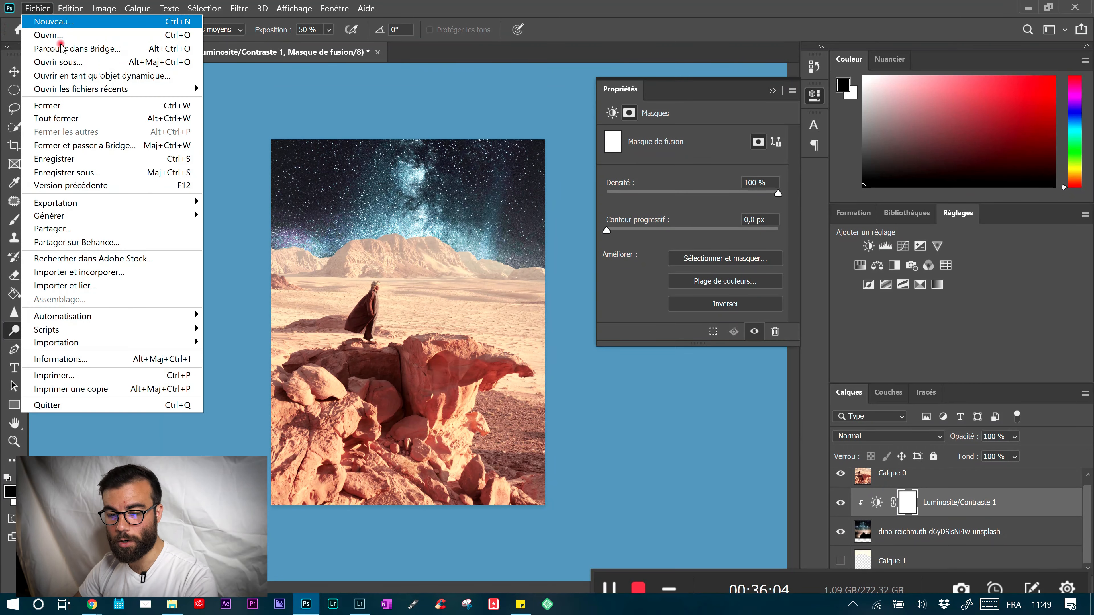
click(86, 34)
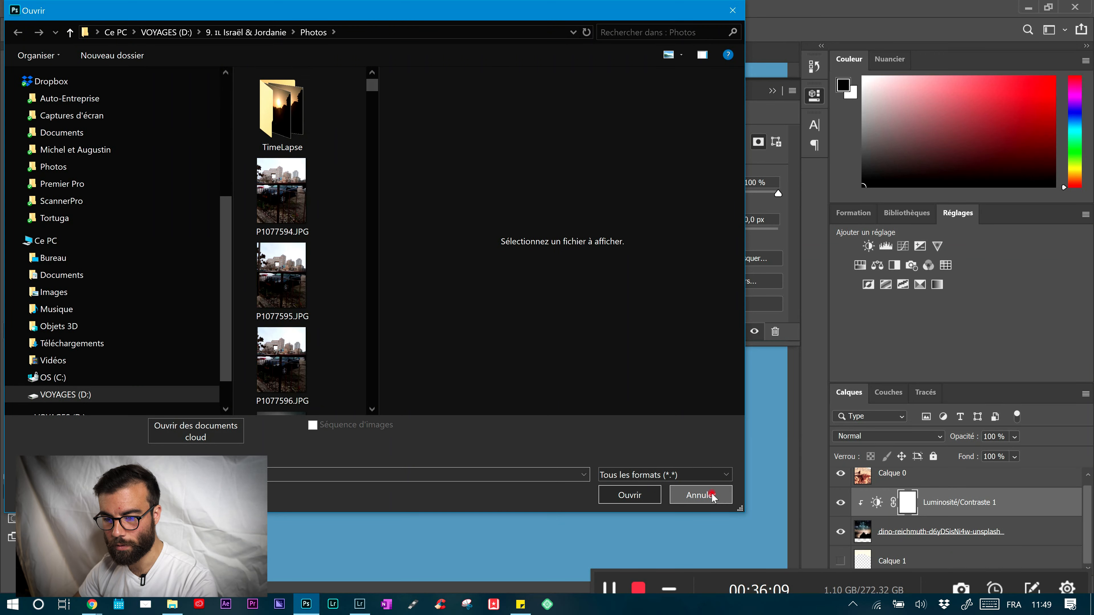
click(695, 492)
Open the recently used cloud document Mont Deilir.psdc
click(37, 8)
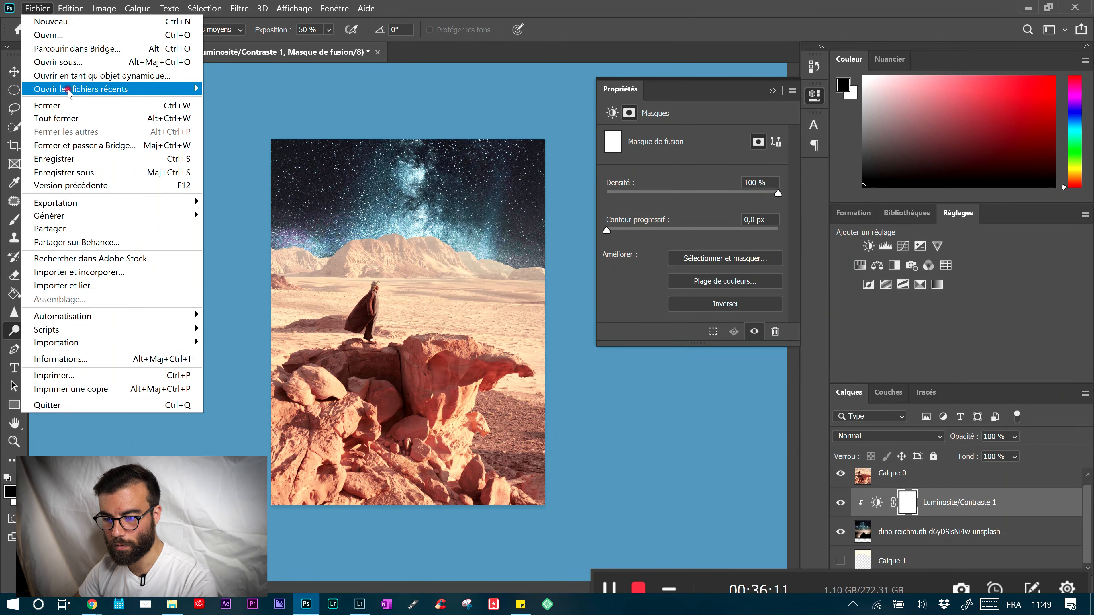
mouse_move(110, 88)
click(237, 102)
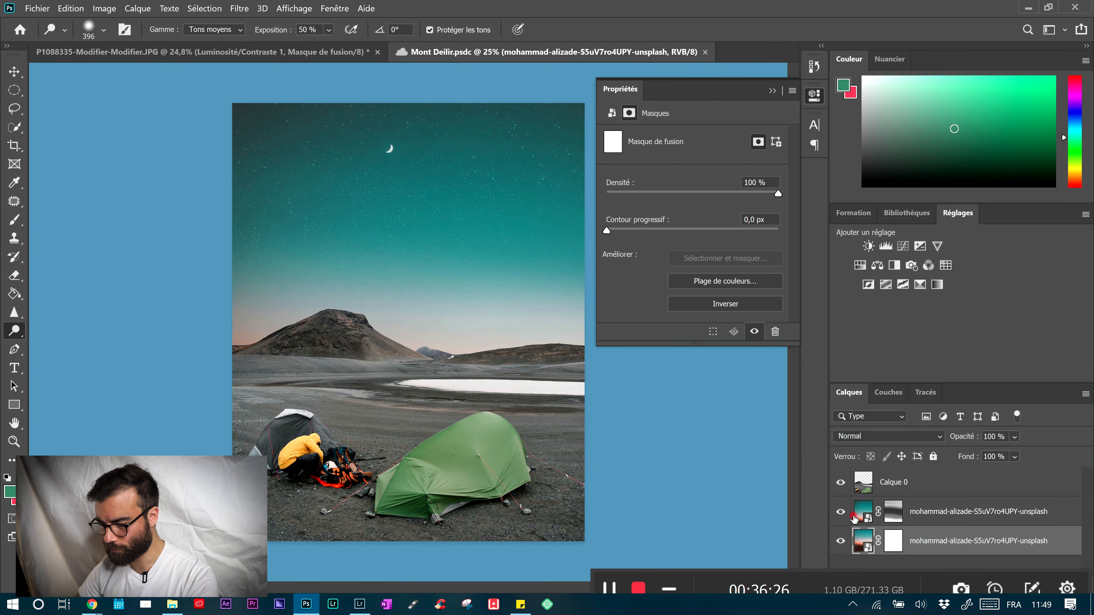
Toggle the visibility of the two sky layers behind the tent landscape to examine what each one contributes
click(840, 541)
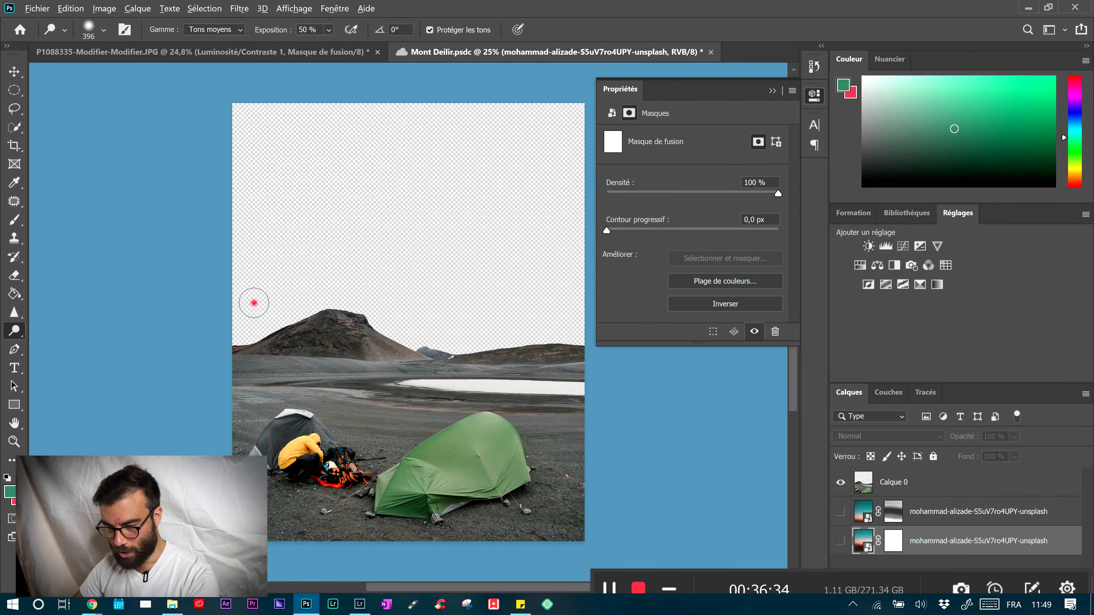
scroll(322, 326, up, 5)
scroll(562, 410, down, 5)
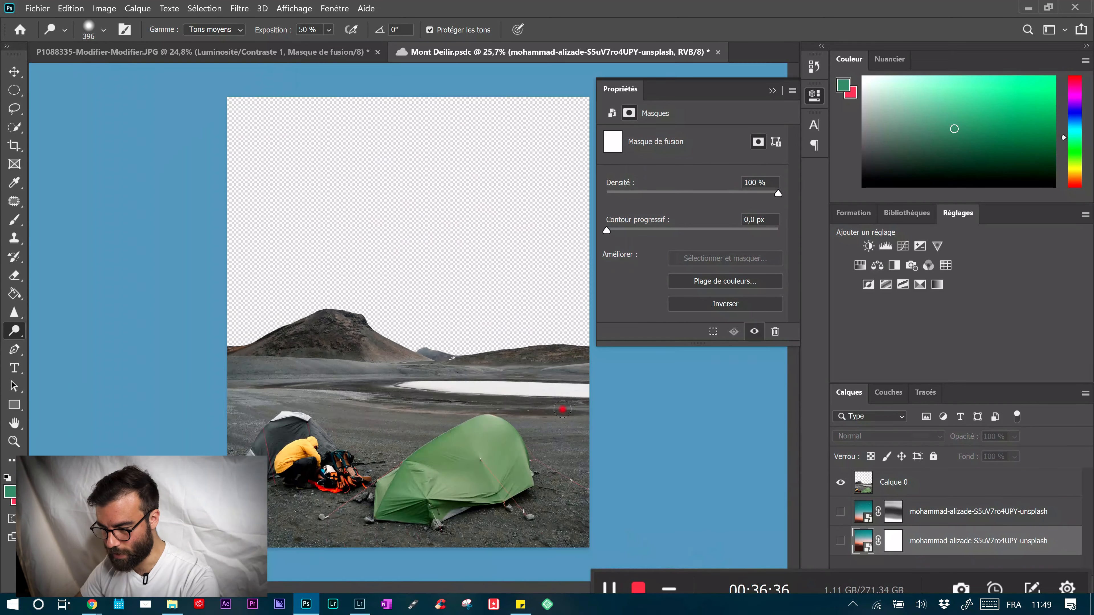
click(844, 520)
click(844, 519)
click(845, 519)
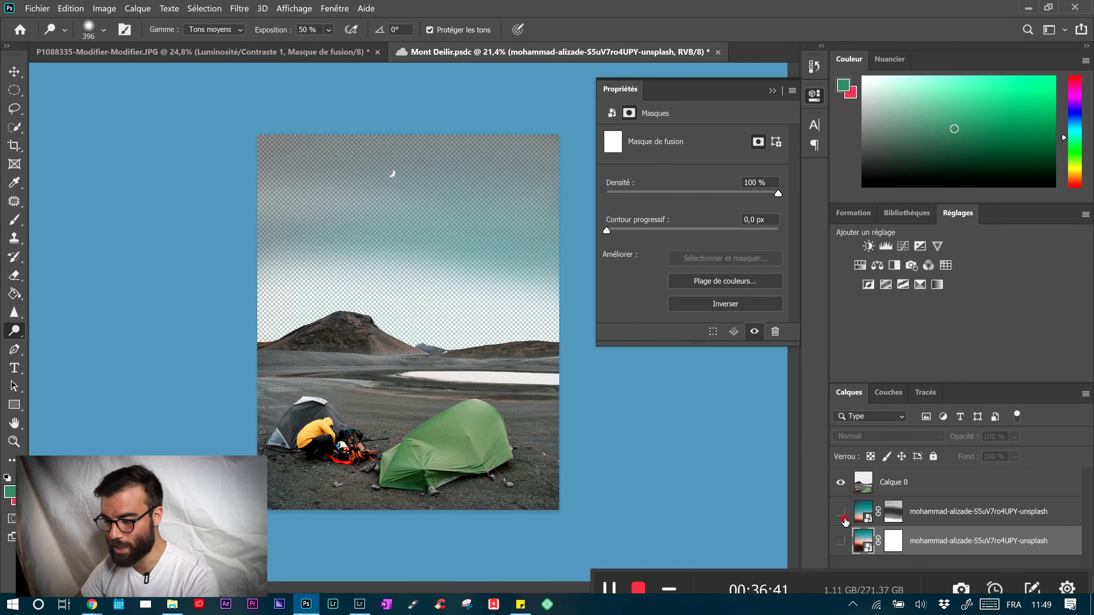
click(842, 542)
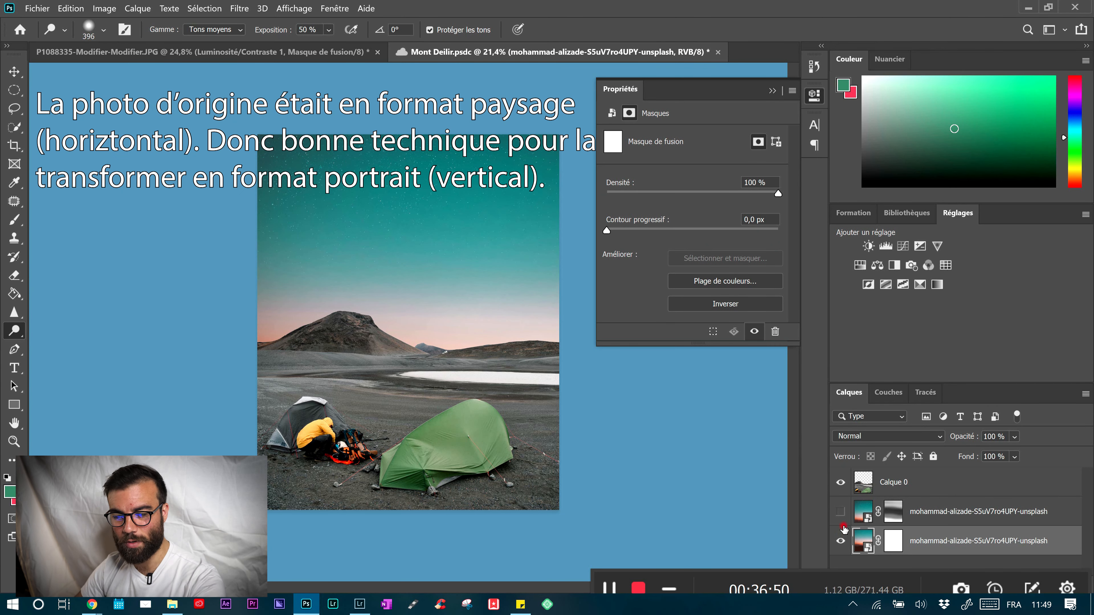
click(845, 515)
Try moving the lower sky layer down and up behind the mountains, undoing each move
key(v)
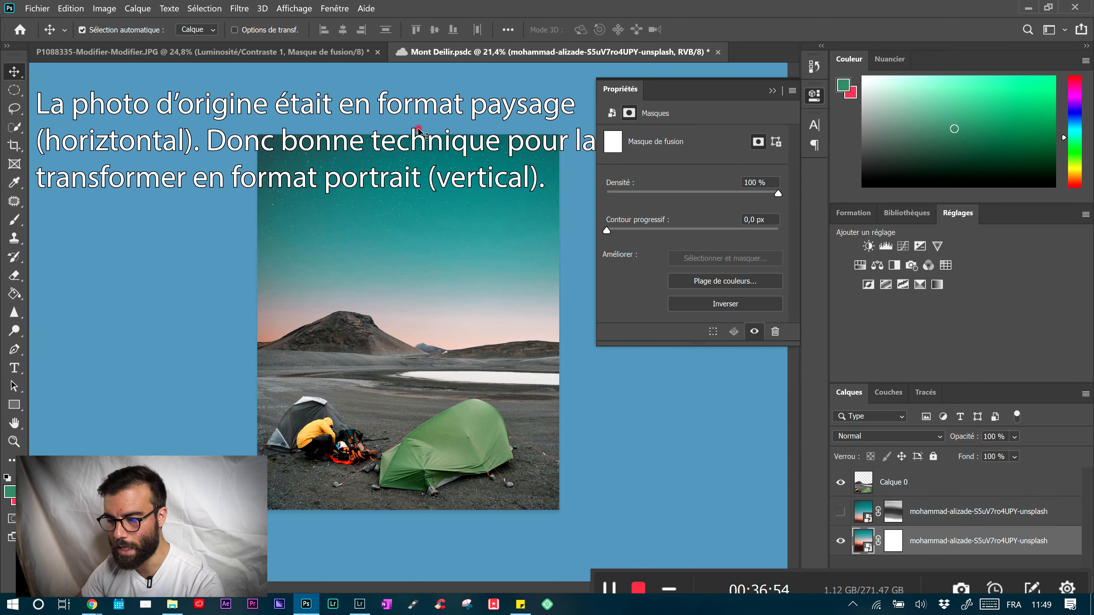
drag(422, 183, 427, 243)
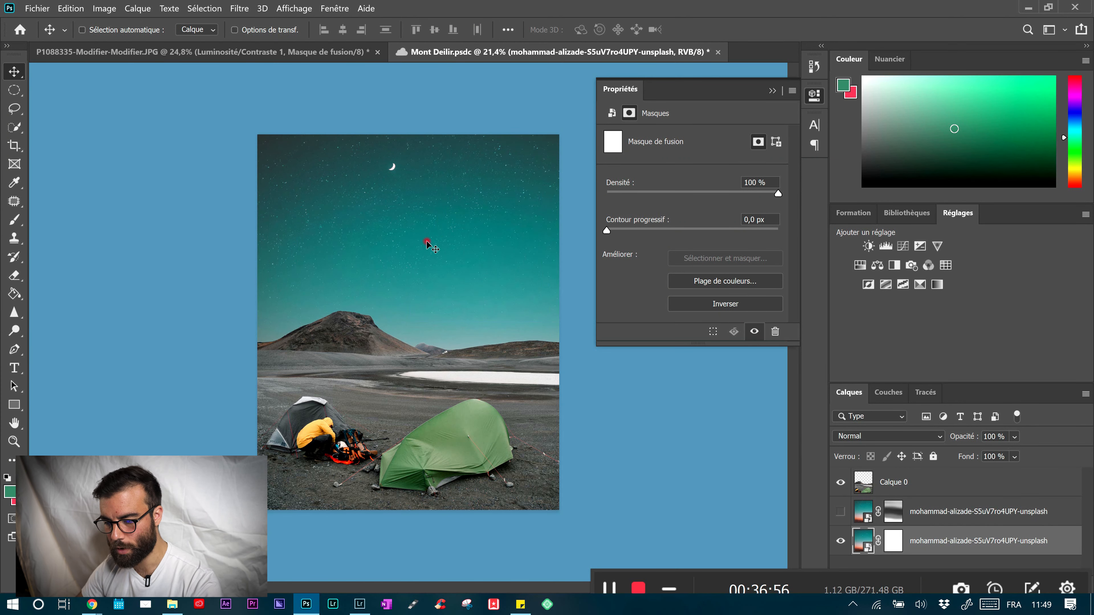
key(ctrl+z)
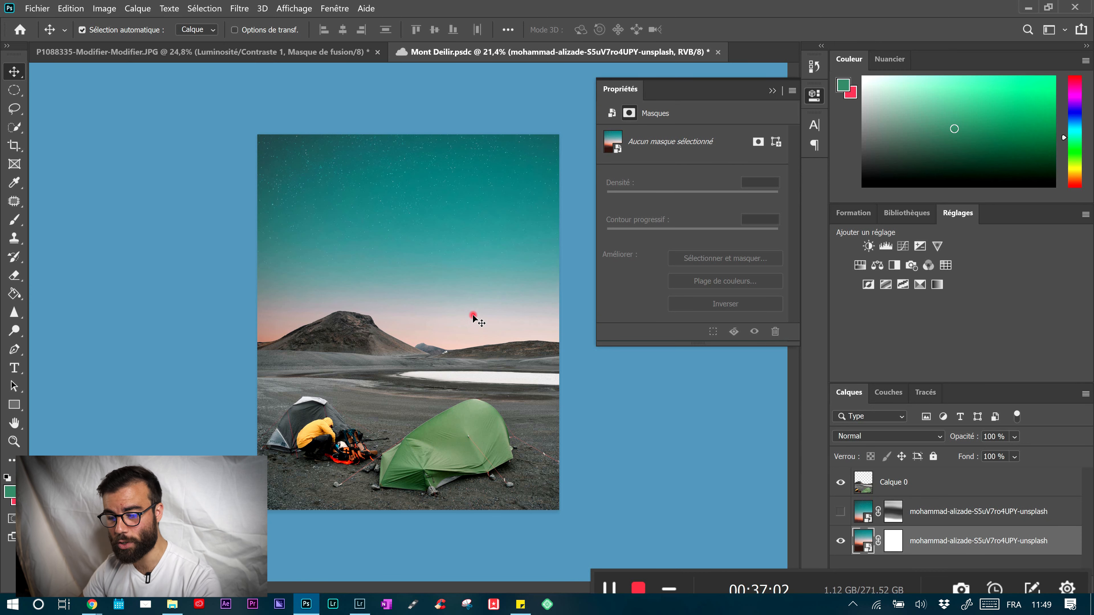
drag(417, 289, 420, 180)
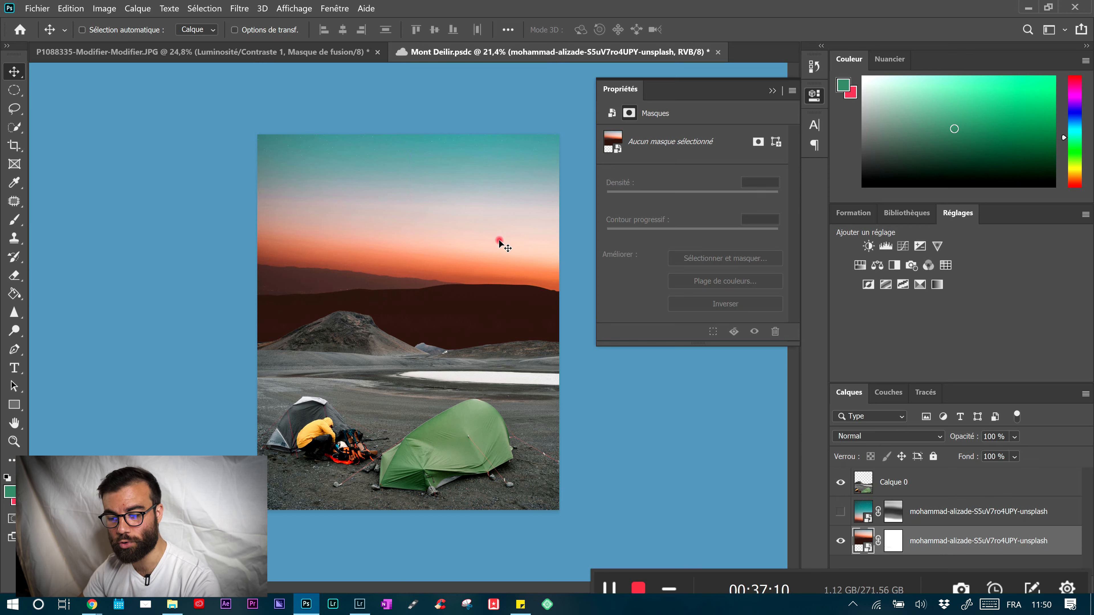
key(ctrl+z)
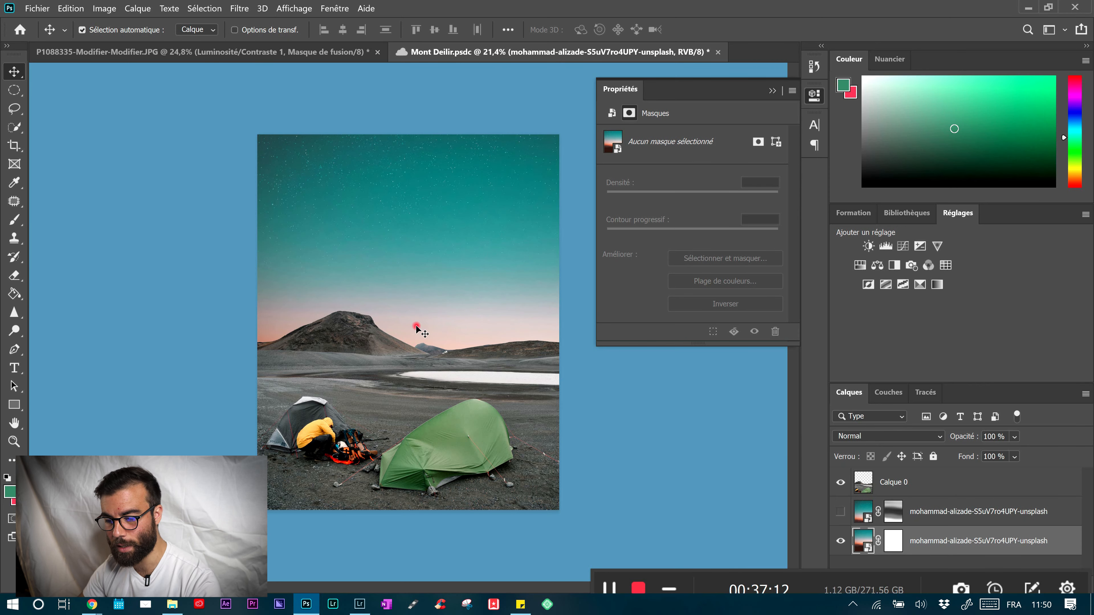
Toggle the masked upper sky layer to compare its effect on the sky, and select that layer
click(840, 512)
click(842, 513)
click(858, 516)
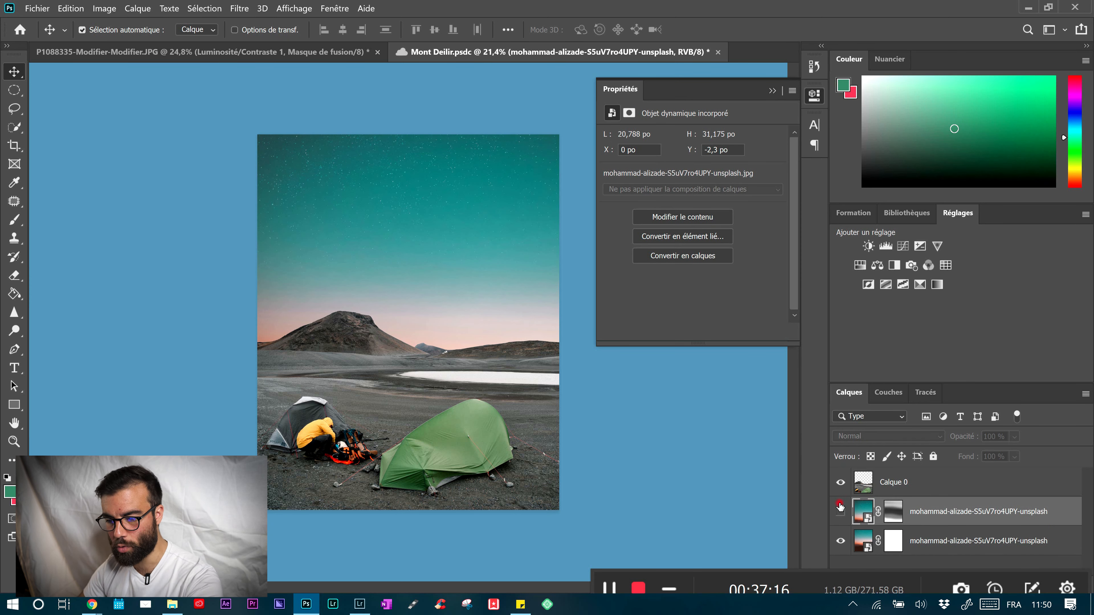